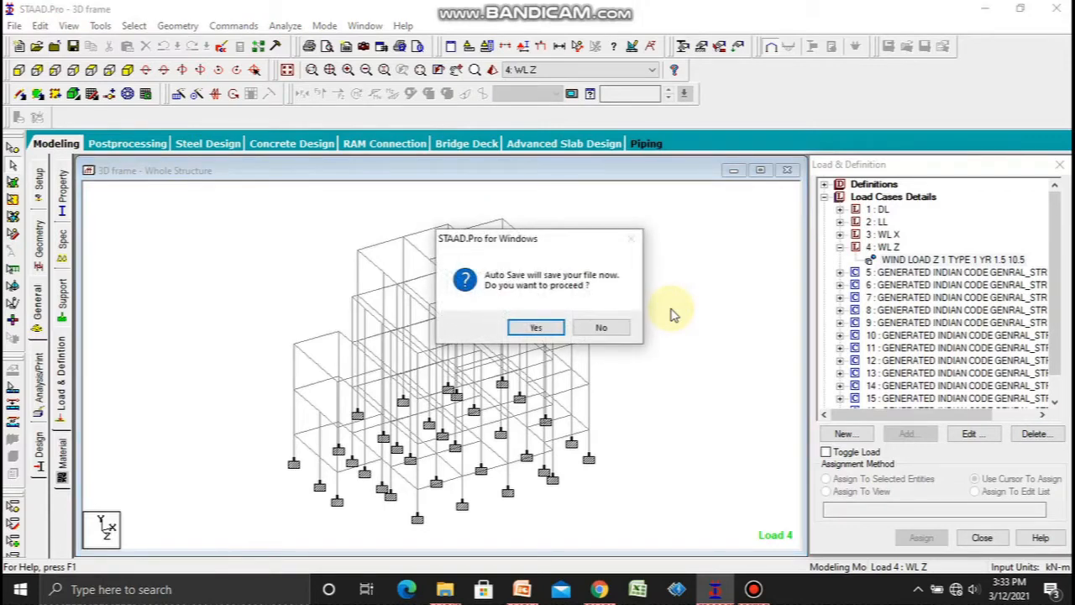
Accept the auto save request and save the modified structure to its existing file
left_click(515, 328)
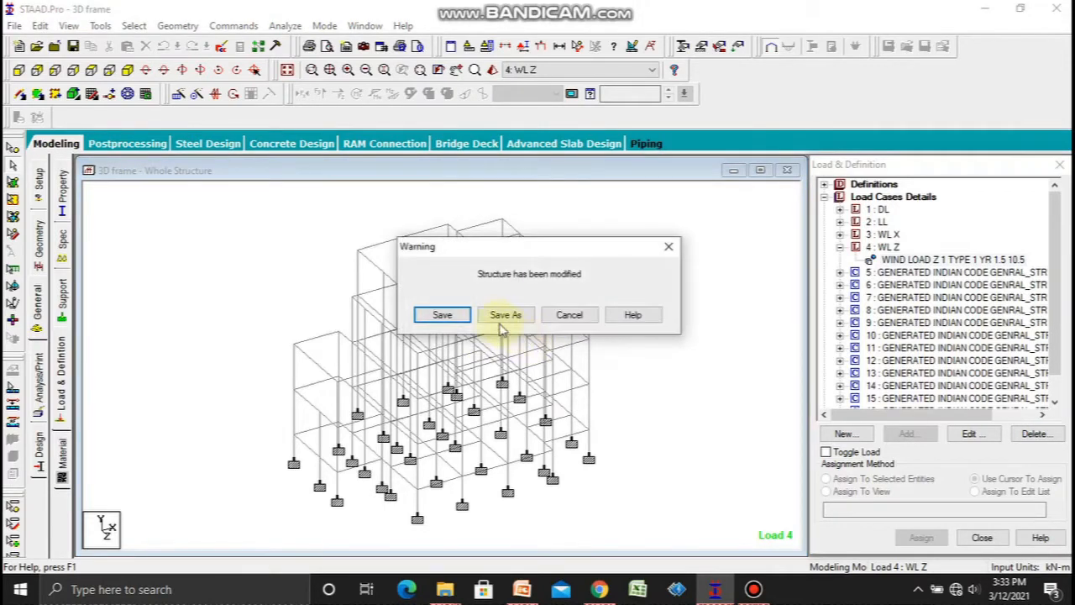
left_click(443, 315)
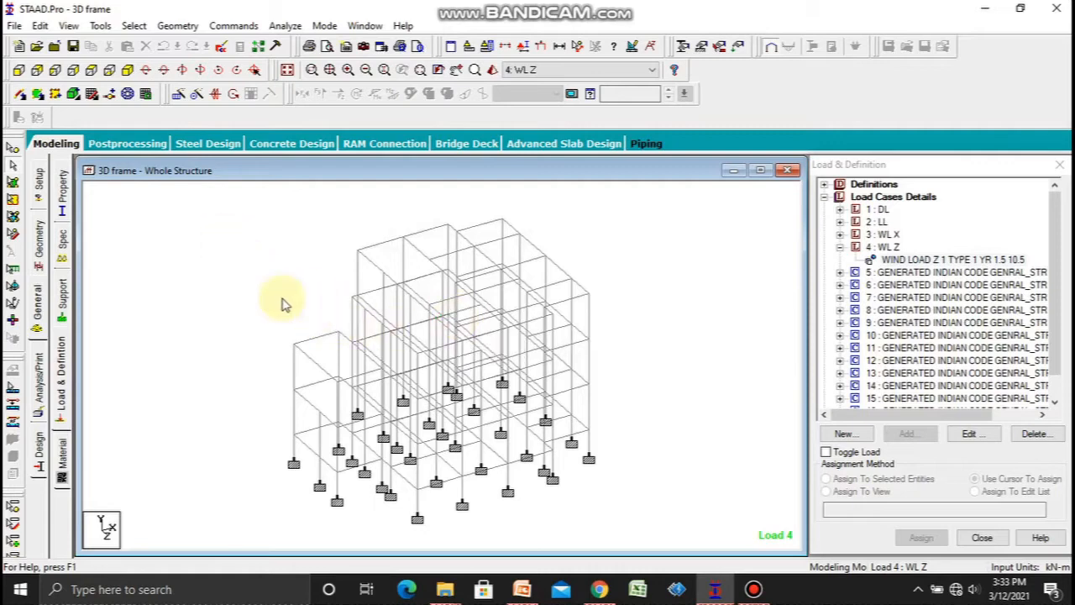
Inspect the WL X and WL Z wind loads and load combination 6 on the frame, and view the input command file
left_click_drag(229, 211, 657, 533)
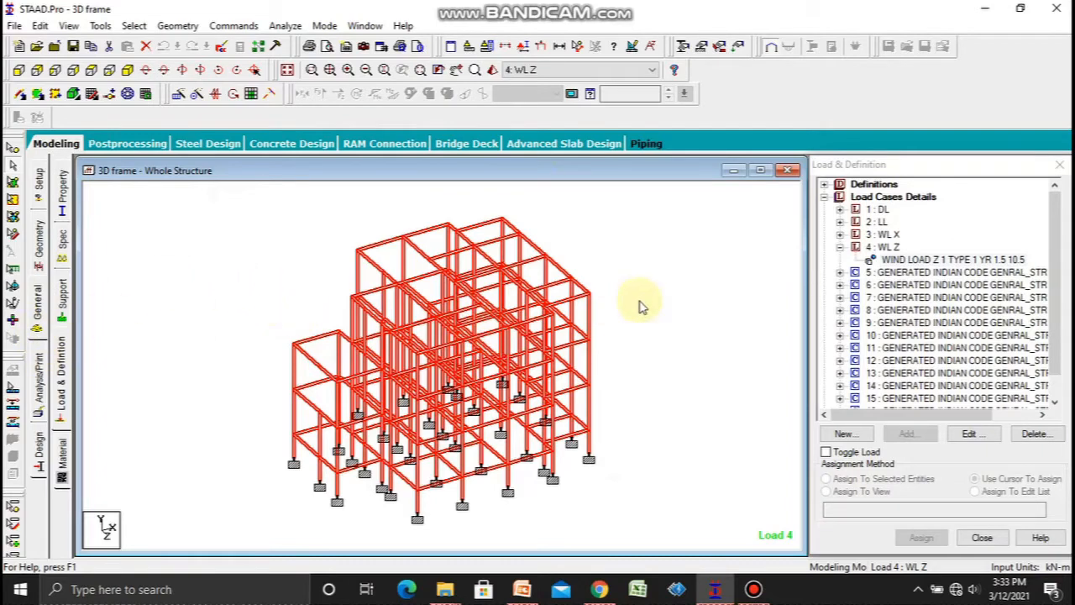
left_click(893, 260)
left_click(840, 235)
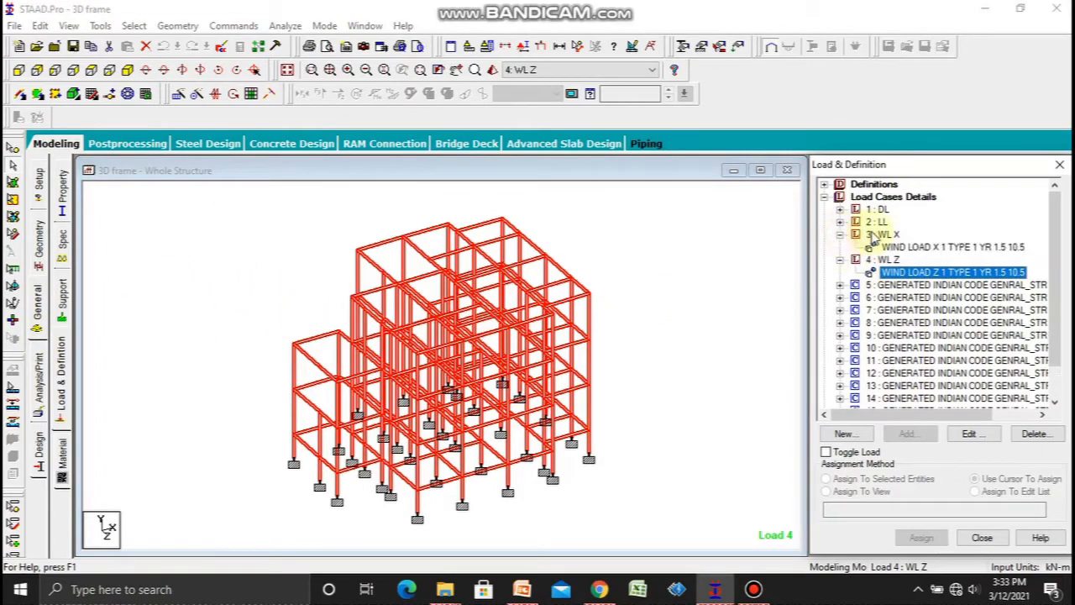
left_click(906, 248)
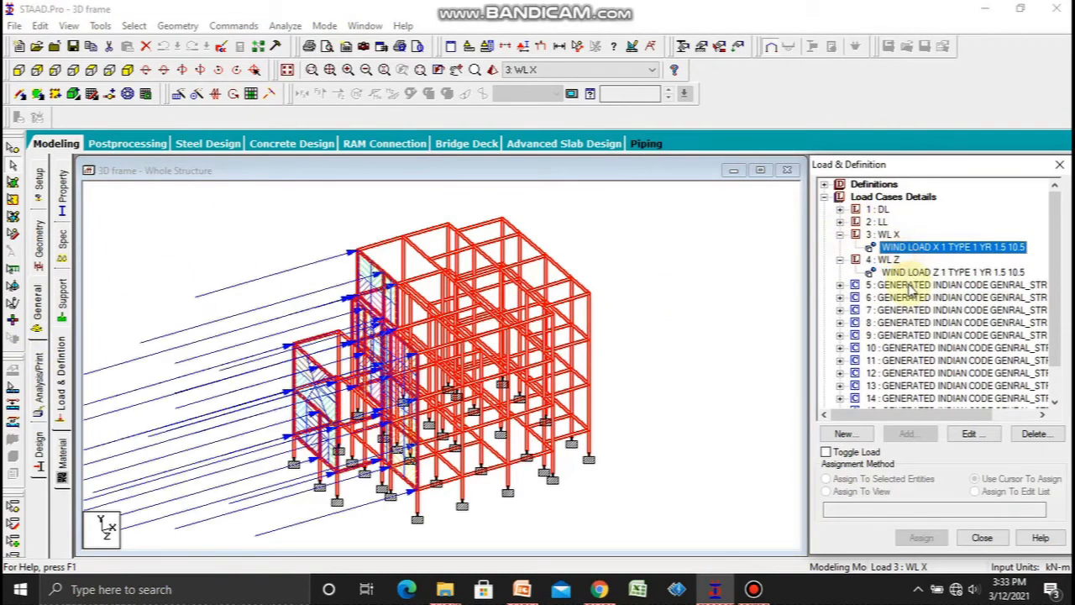
left_click(916, 272)
left_click(912, 297)
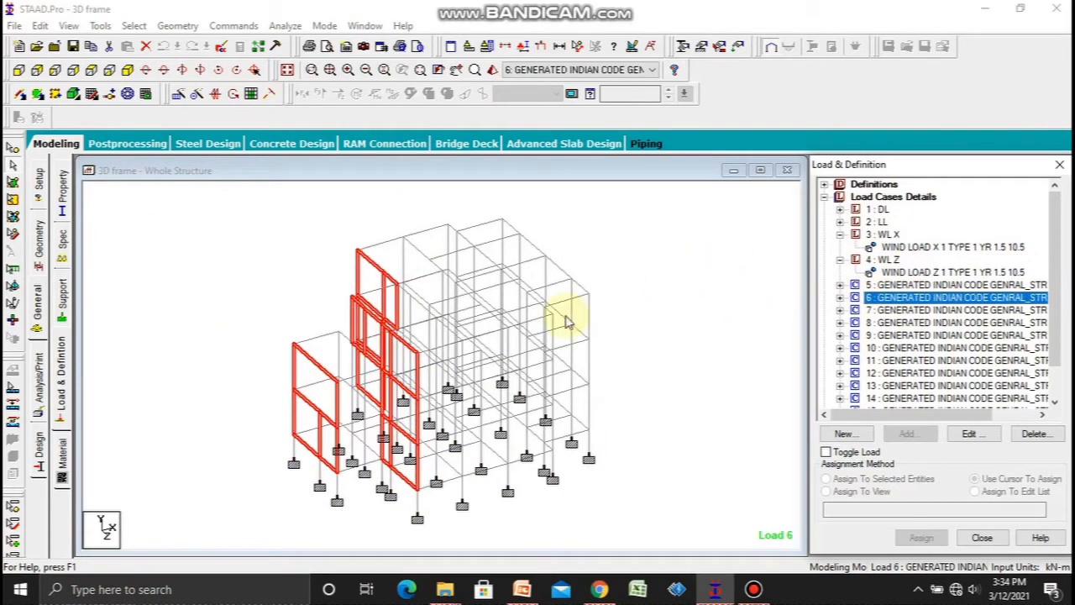
left_click(647, 274)
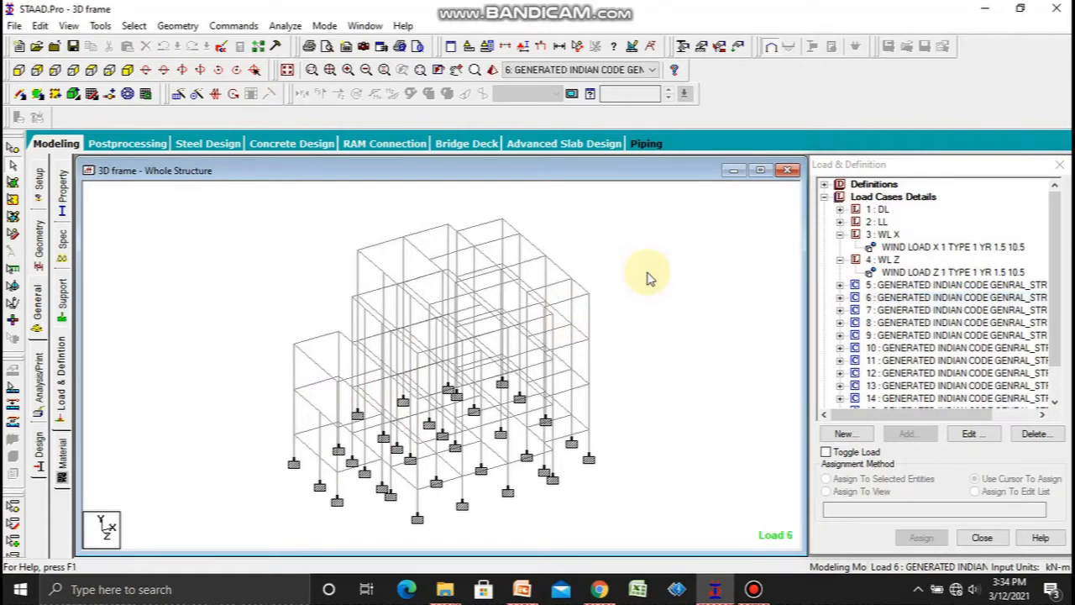
left_click(222, 48)
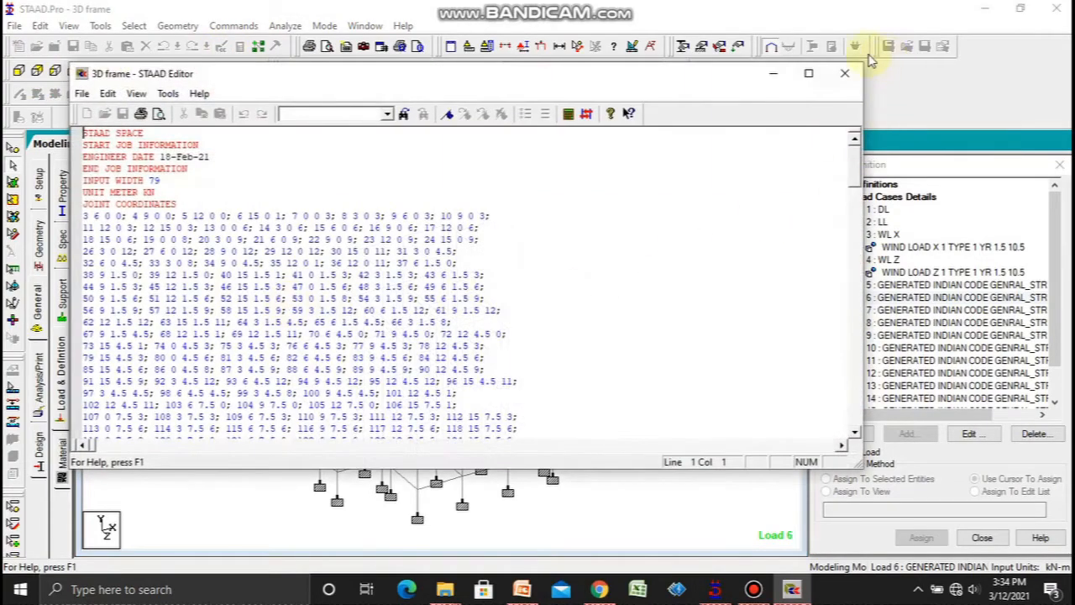
left_click(845, 74)
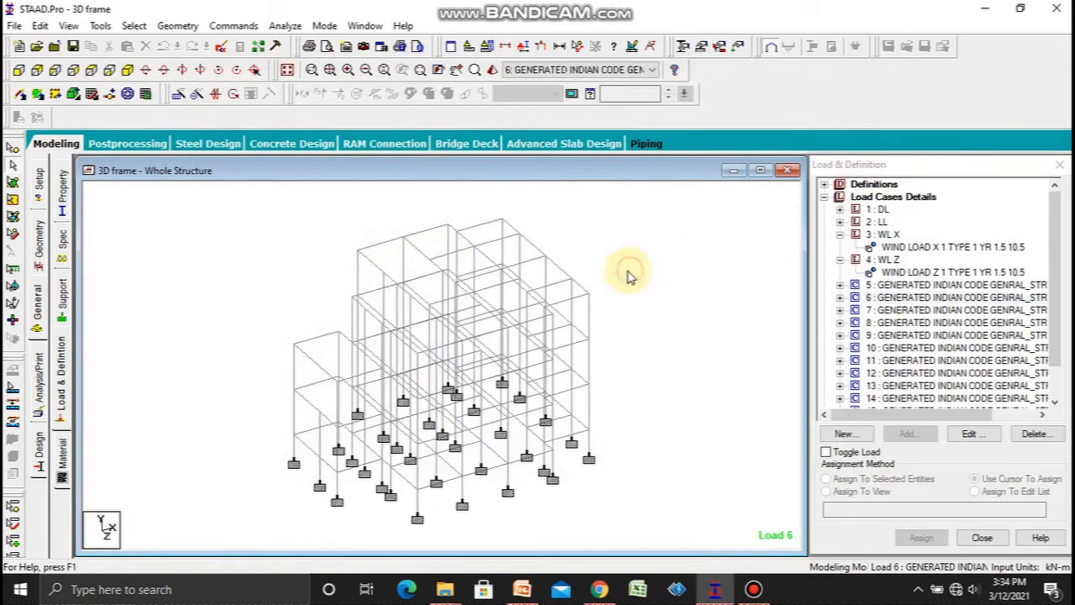
Add a Perform Analysis command with the No Print option
left_click(242, 28)
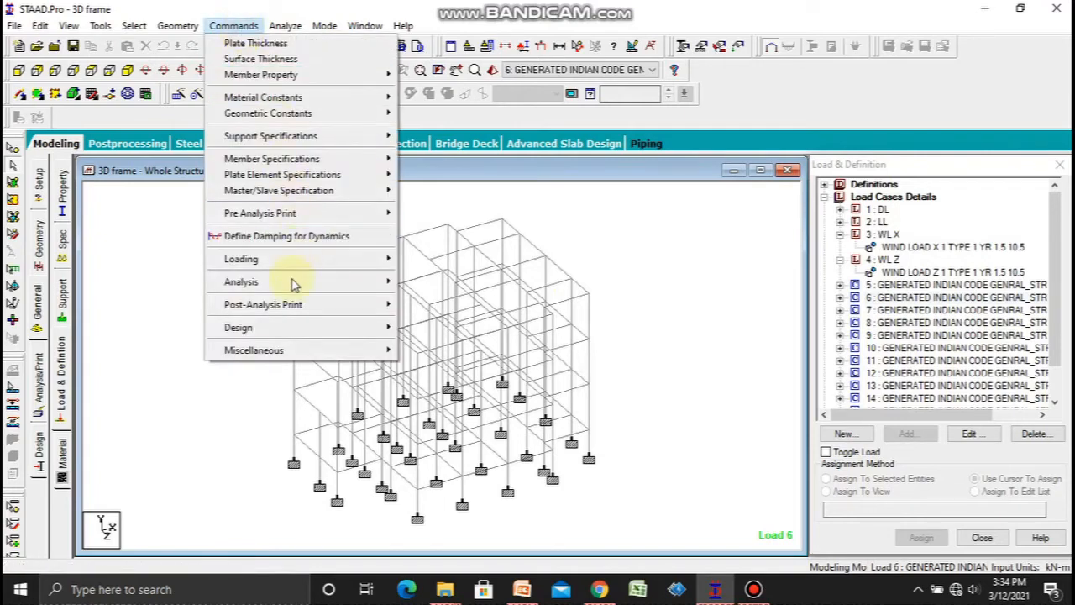
mouse_move(294, 288)
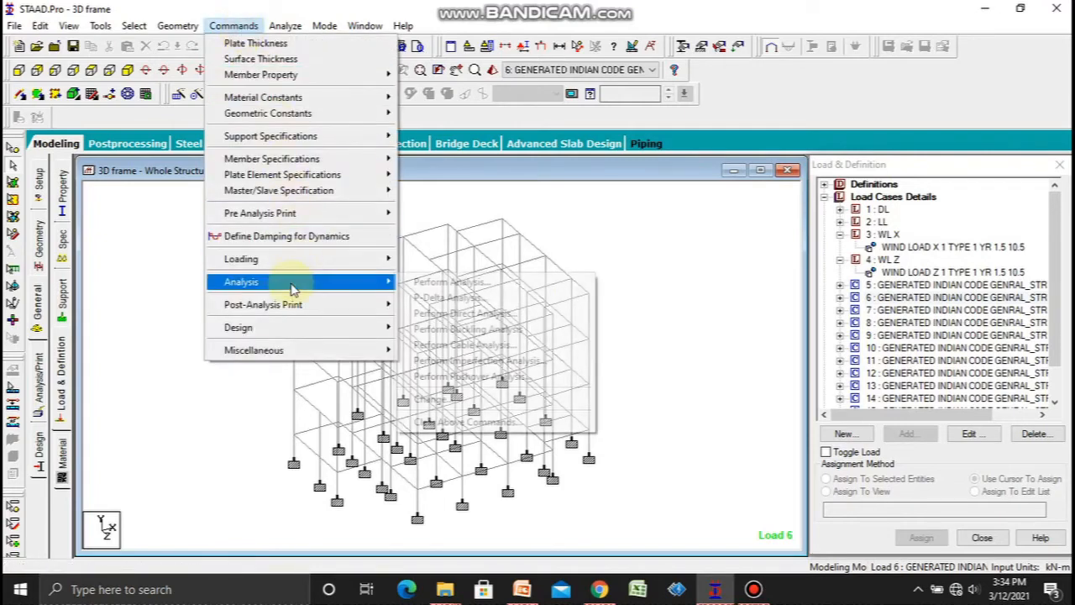
left_click(424, 285)
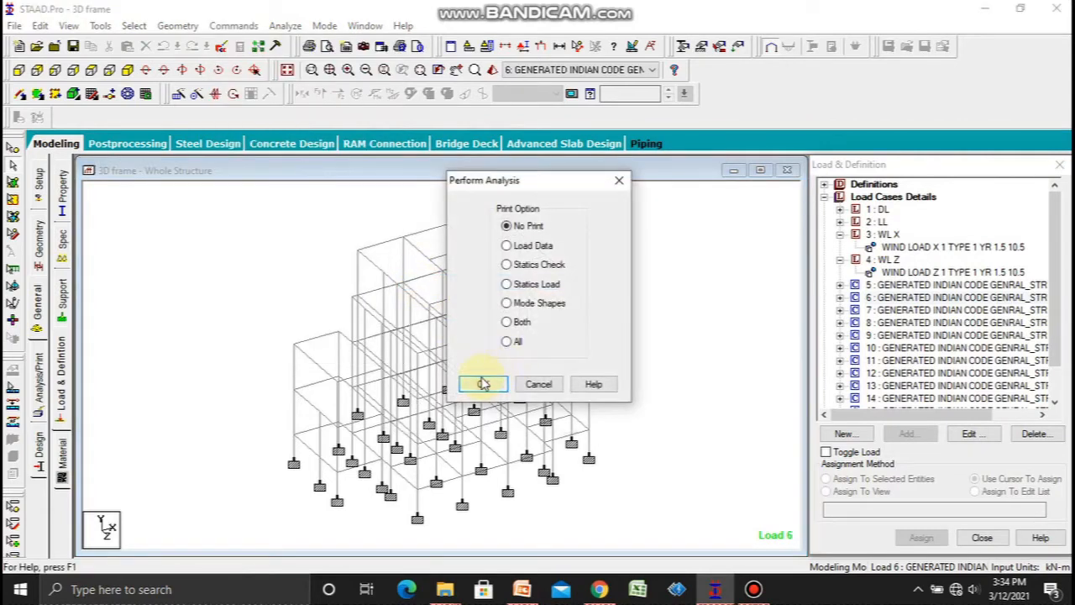
left_click(483, 383)
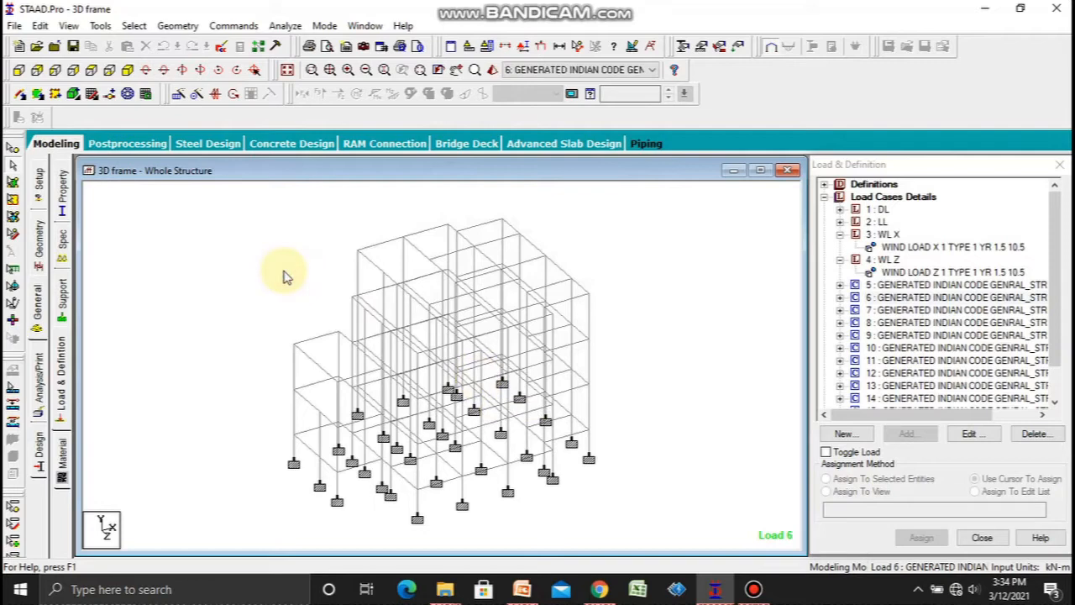
left_click(233, 25)
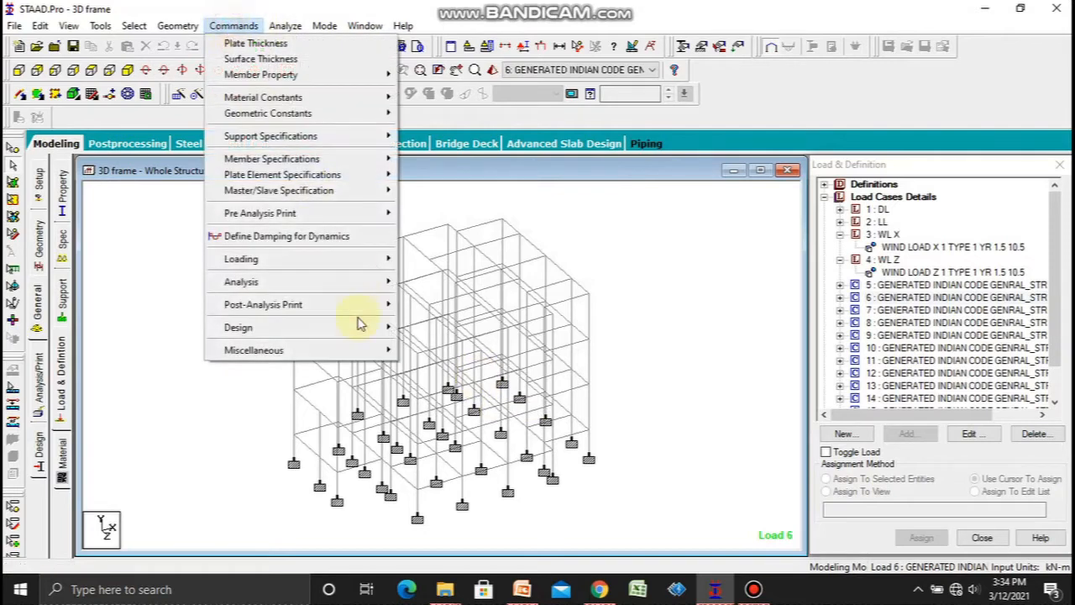
mouse_move(303, 290)
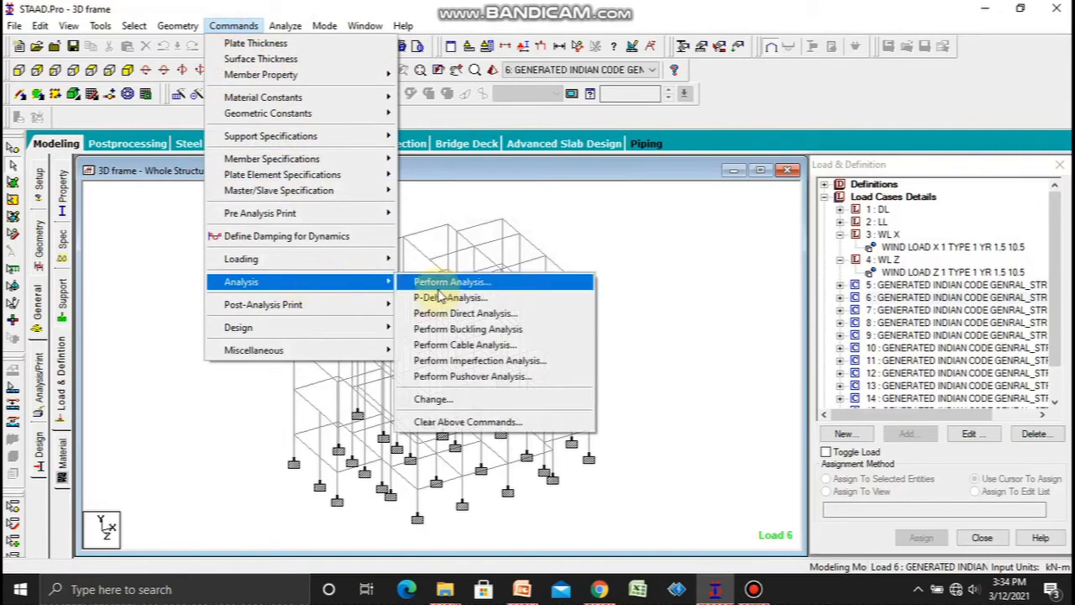
left_click(479, 205)
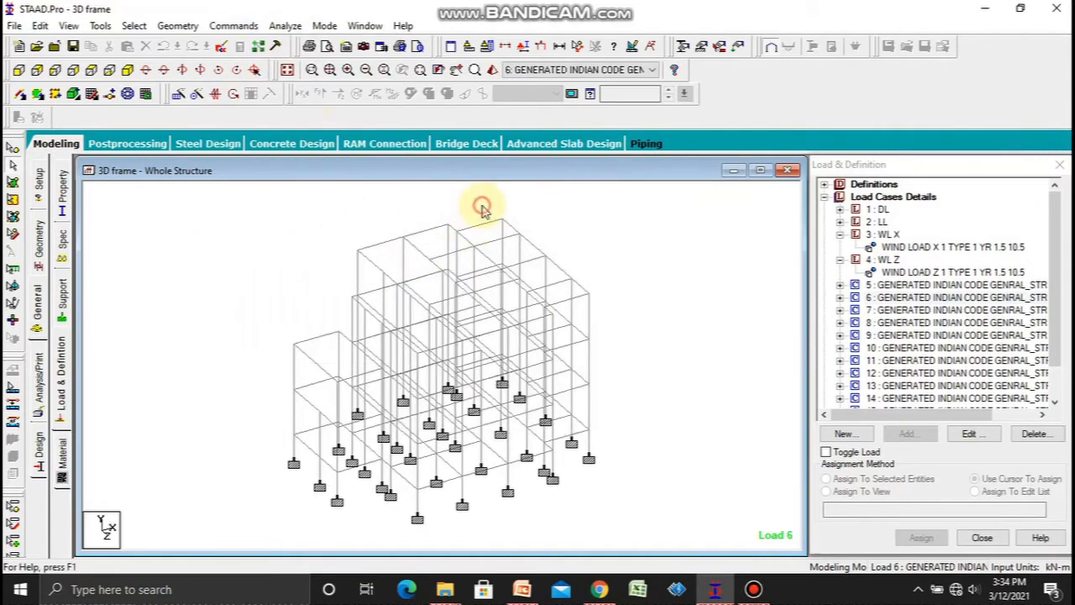
Save the modified structure, run the analysis, and open the resulting output file
left_click(286, 25)
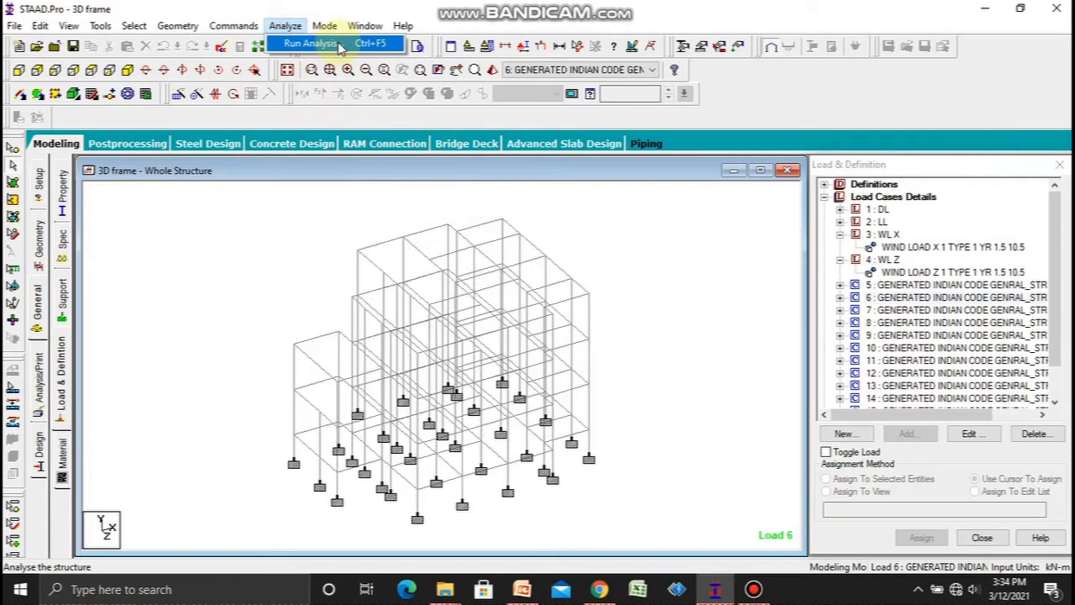
left_click(340, 45)
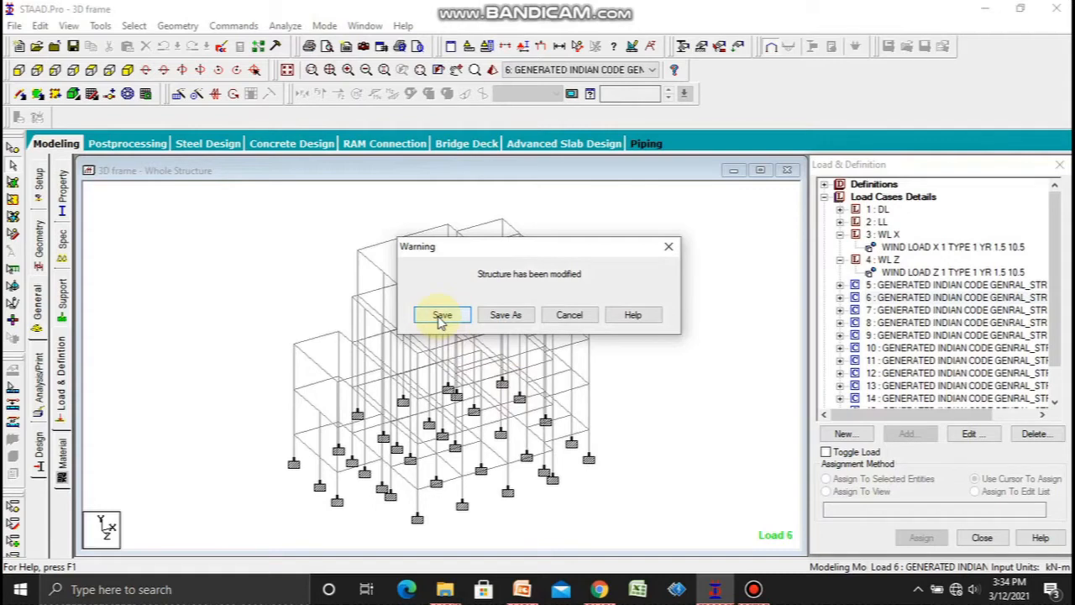
left_click(440, 316)
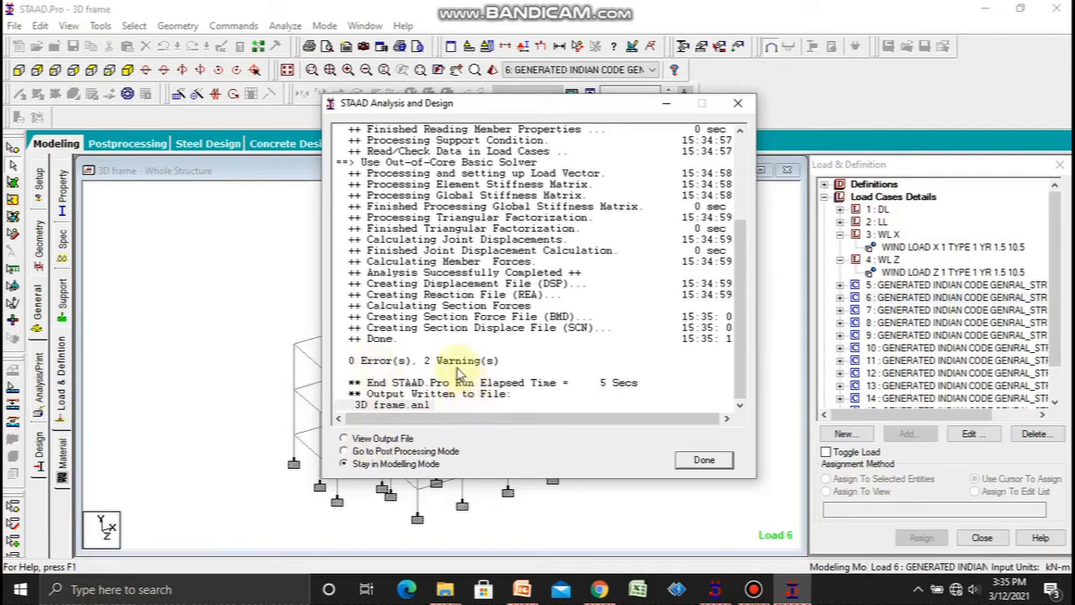
left_click(384, 439)
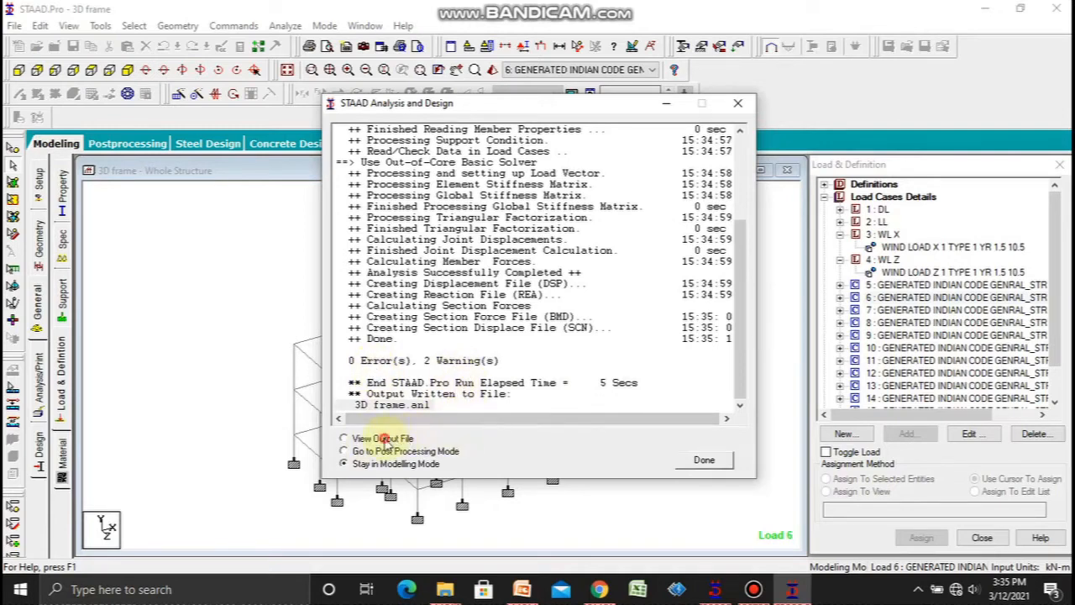
left_click(704, 461)
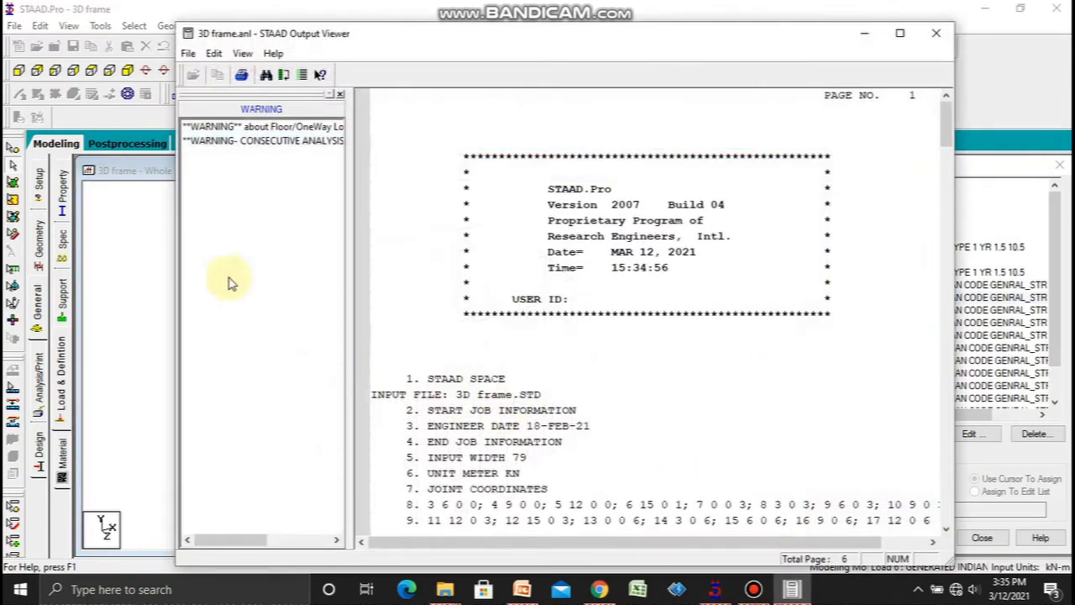
Examine the warning about Floor/OneWay Loads/Weights in the output file and minimize the output viewer
left_click(277, 127)
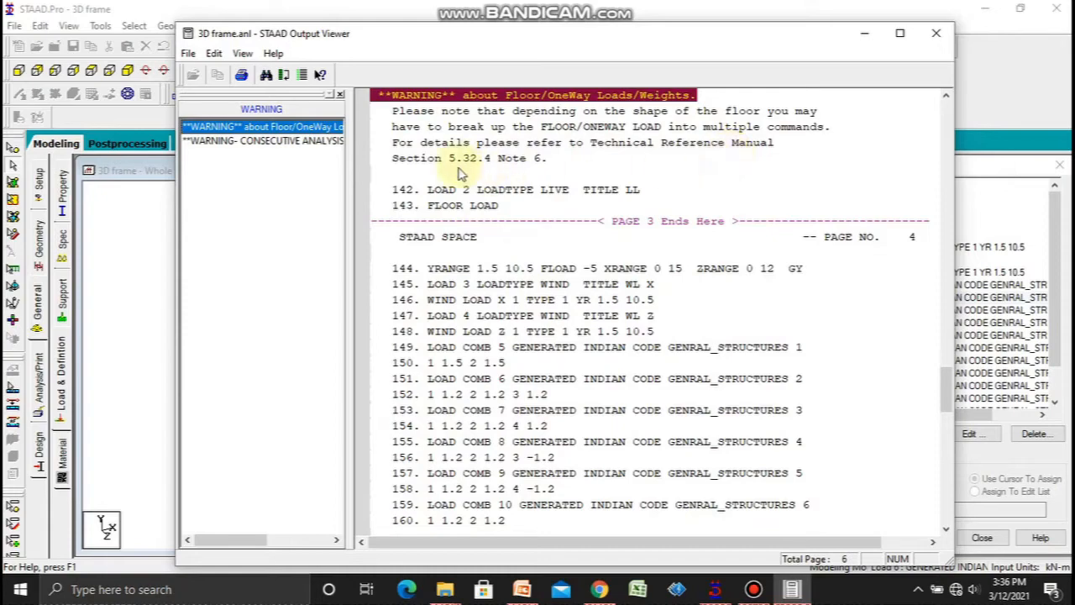
left_click_drag(598, 41, 520, 94)
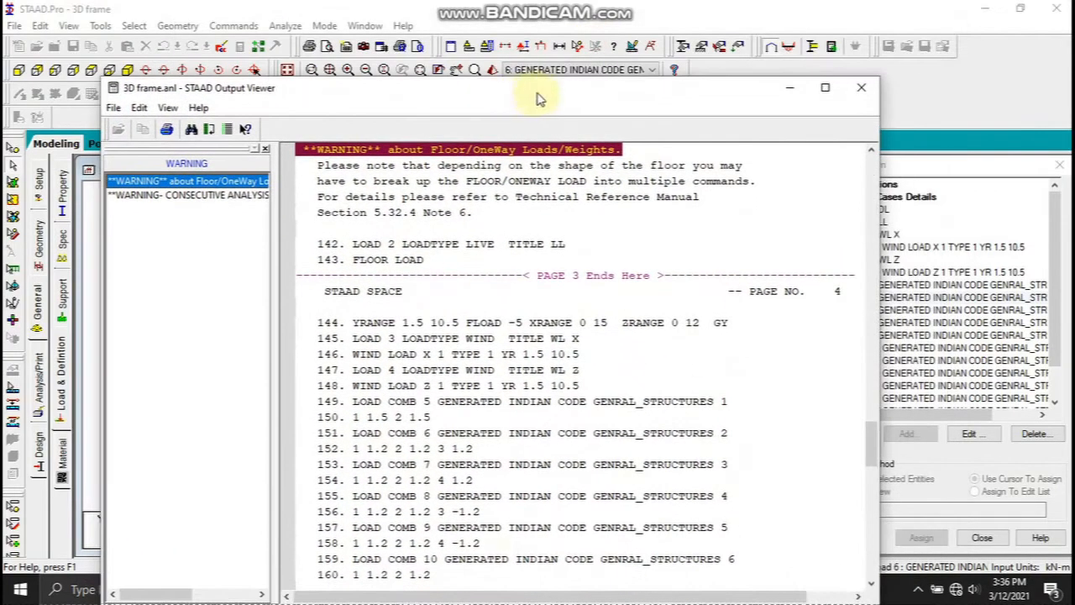
left_click(789, 88)
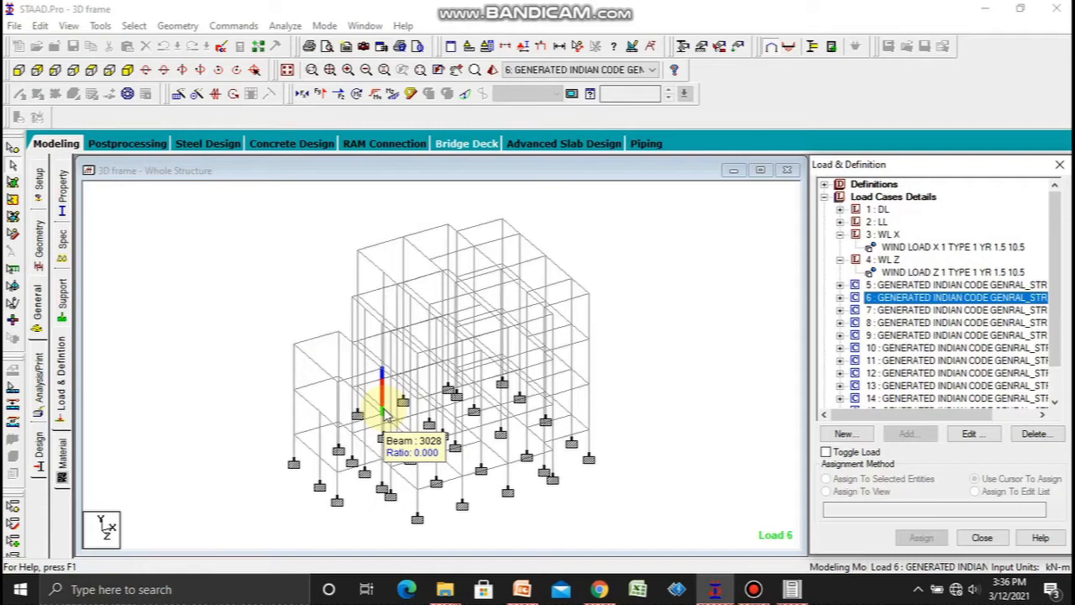
left_click(262, 308)
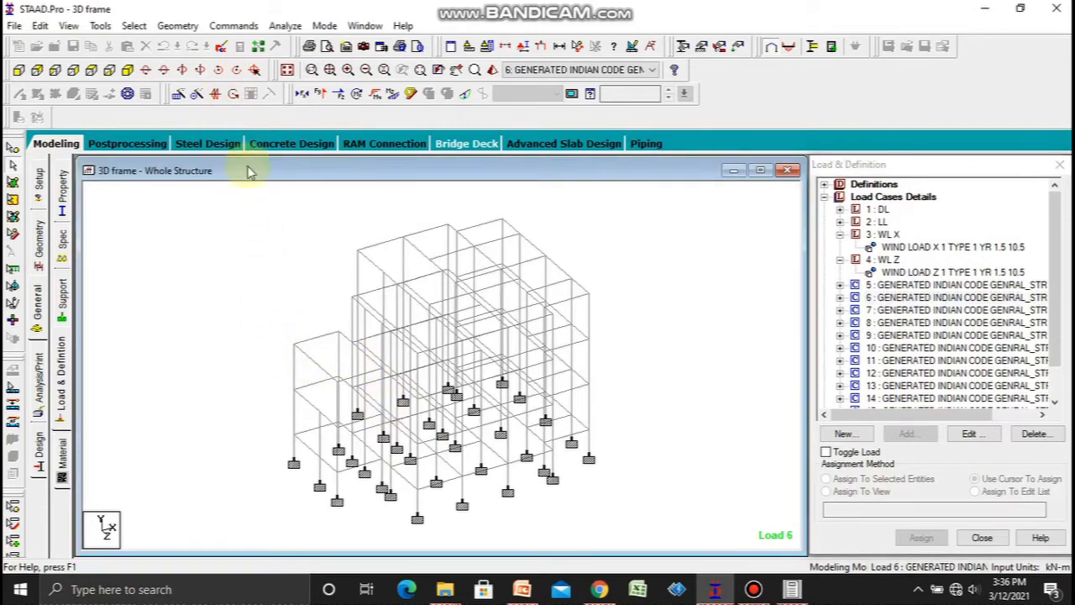
left_click(268, 298)
left_click(285, 26)
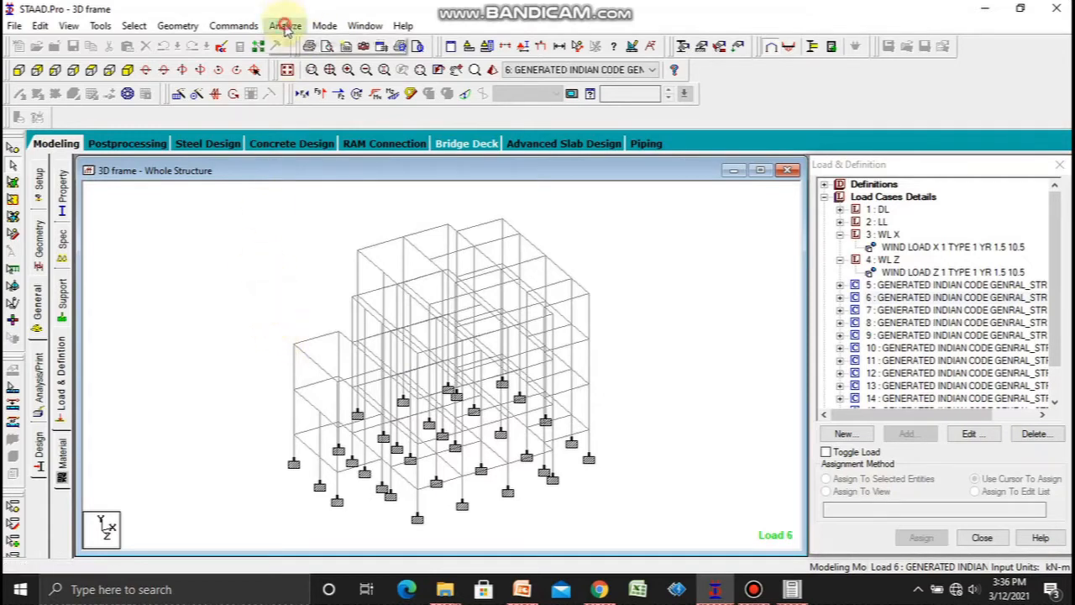
left_click(282, 282)
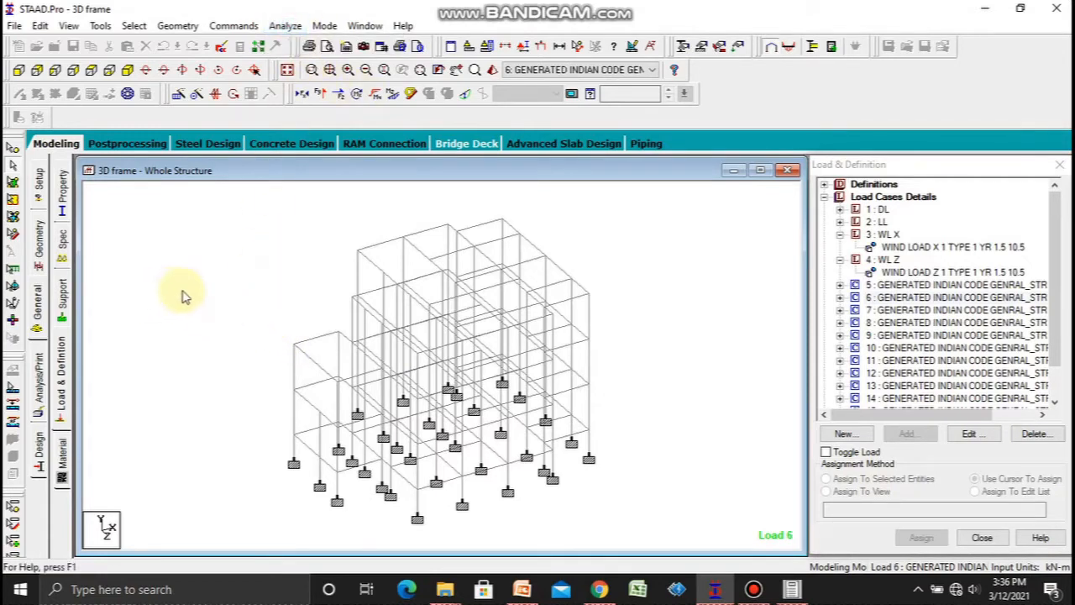
Restore the output viewer, examine the warning about consecutive analysis commands, and close the output file
left_click(792, 589)
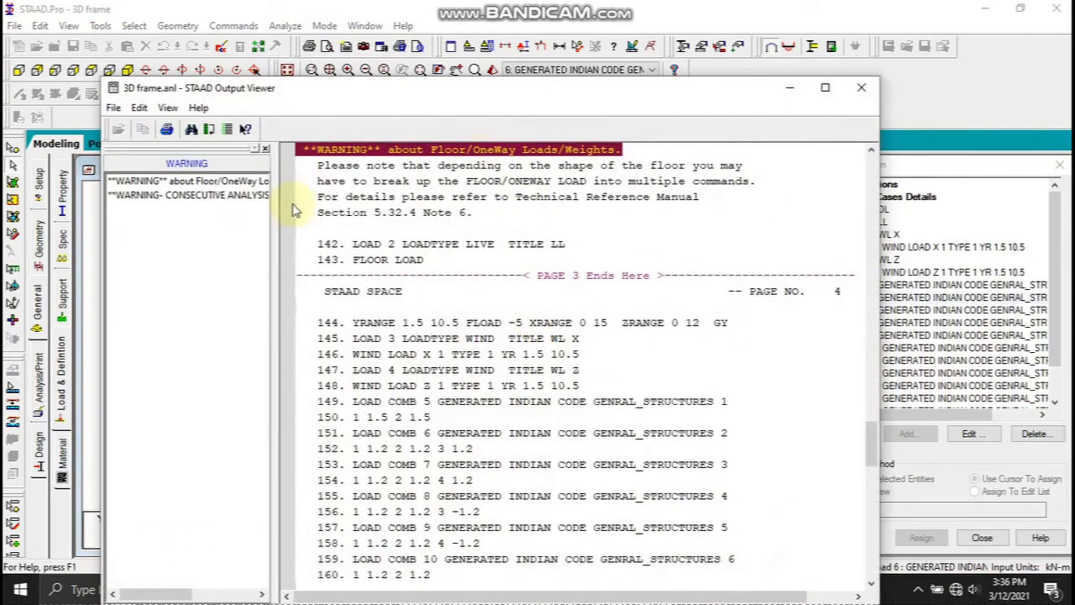
left_click(180, 196)
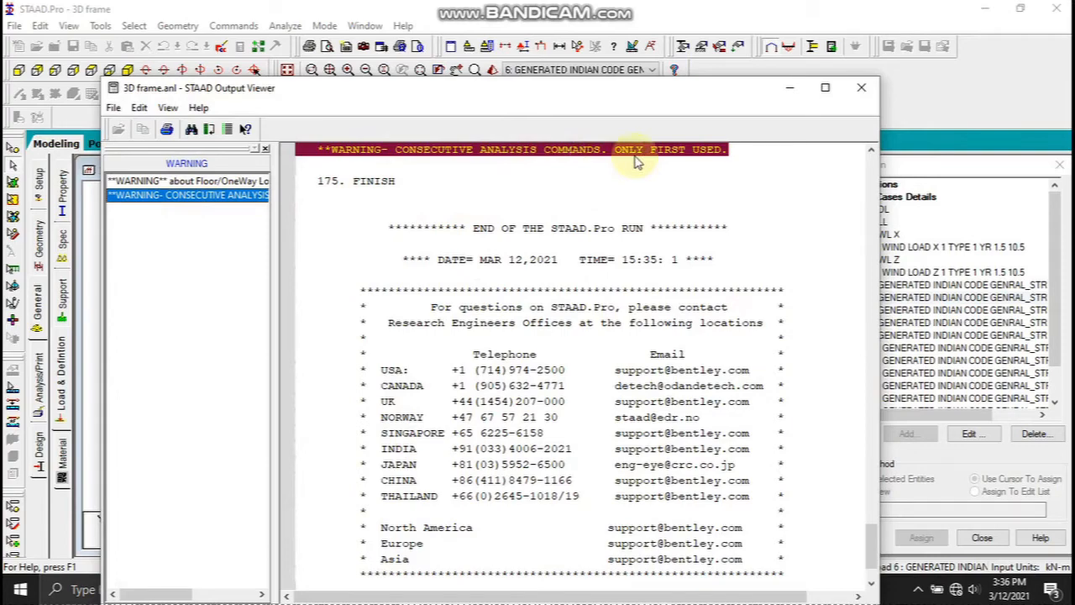
left_click(861, 87)
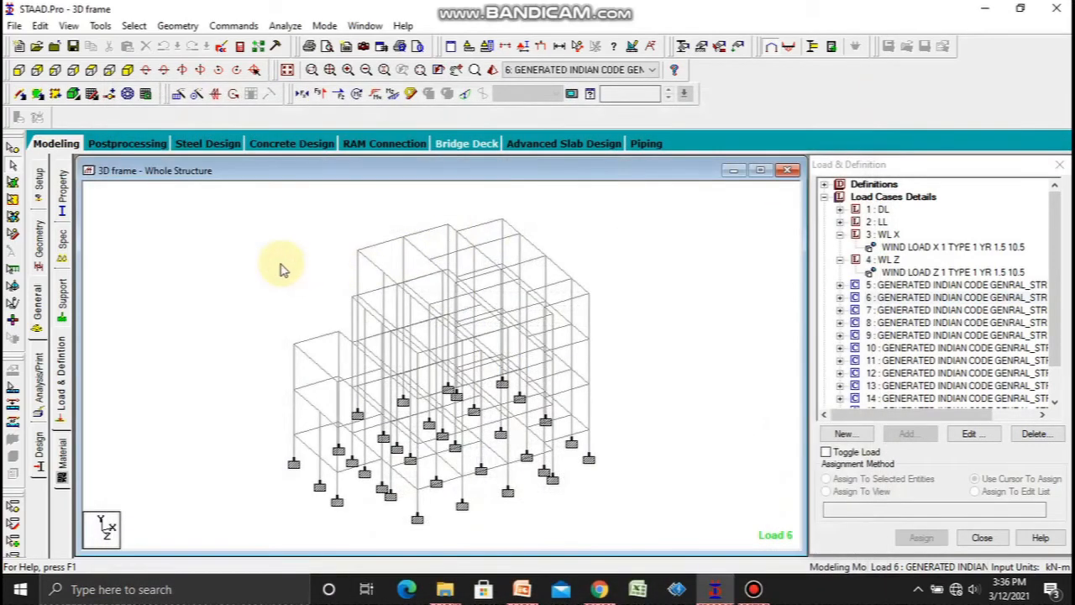
left_click(234, 25)
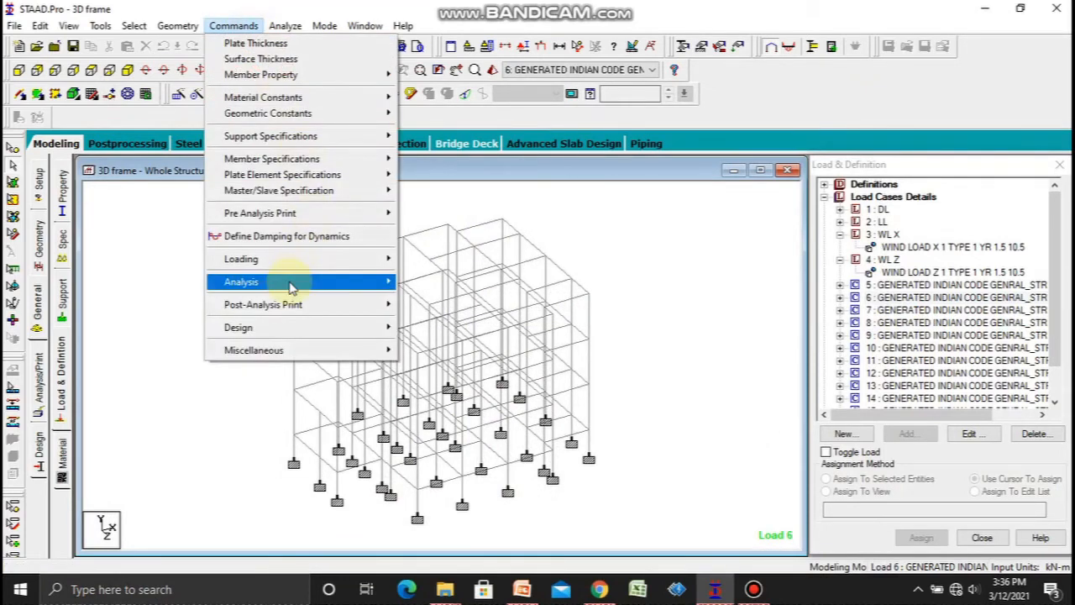
mouse_move(286, 26)
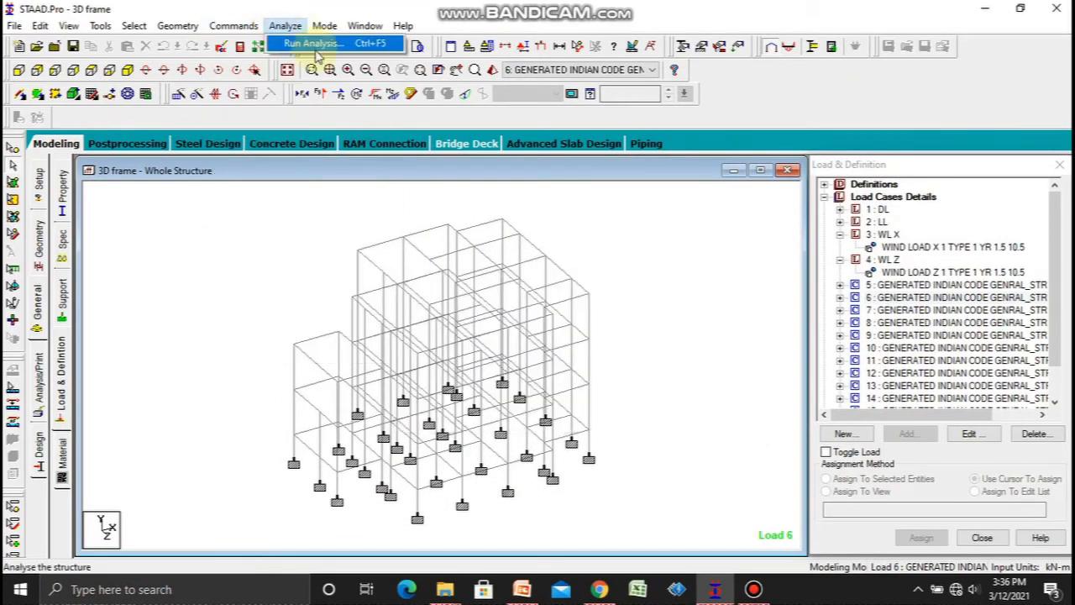
left_click(312, 44)
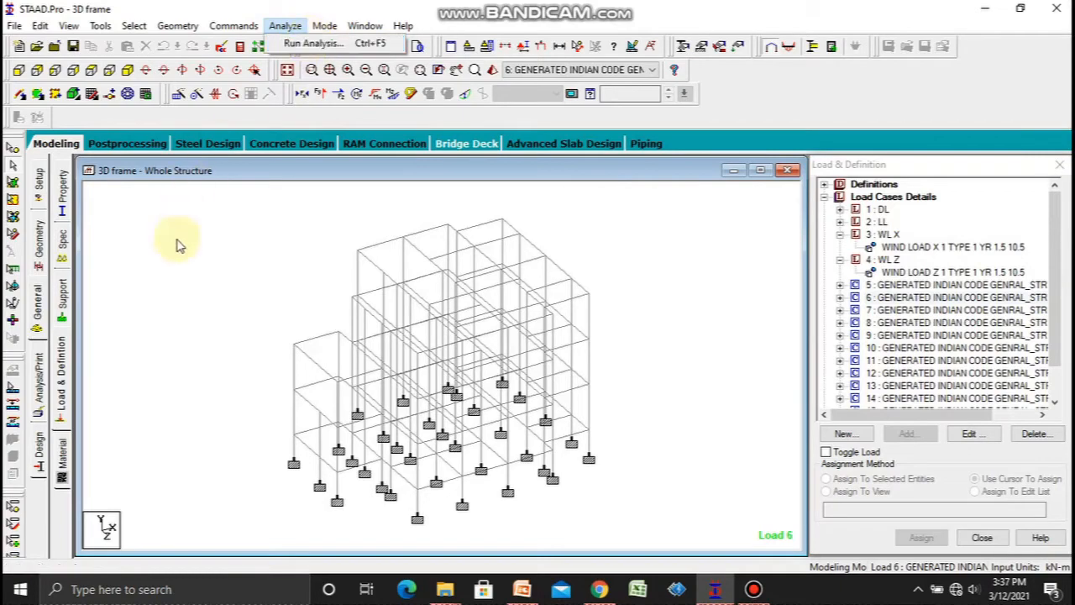
Delete the duplicate PERFORM ANALYSIS line above FINISH in the STAAD input file and close the editor
left_click(223, 46)
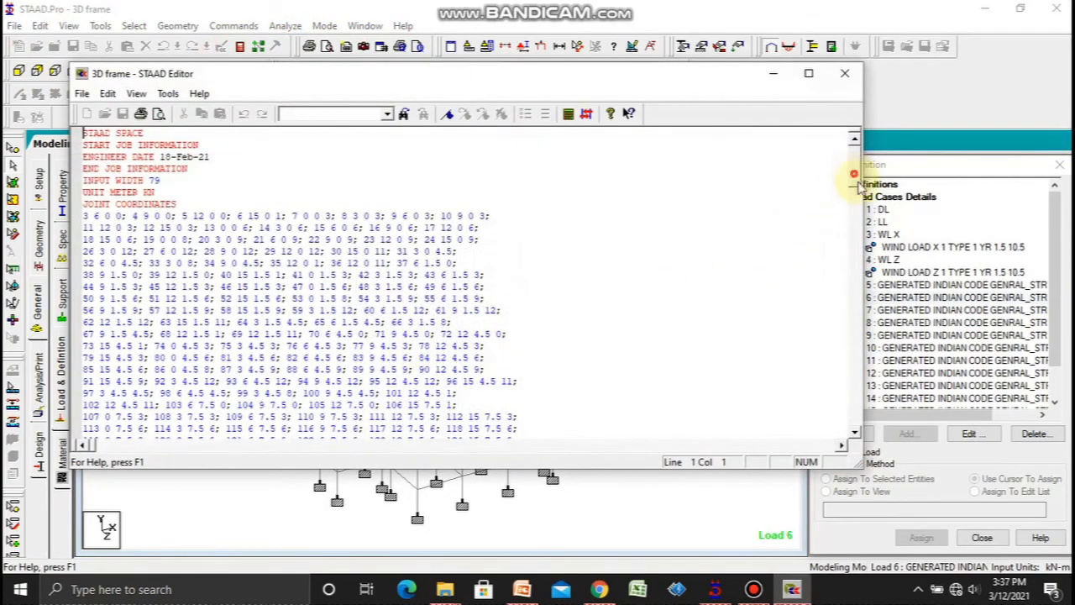
left_click_drag(854, 159, 864, 445)
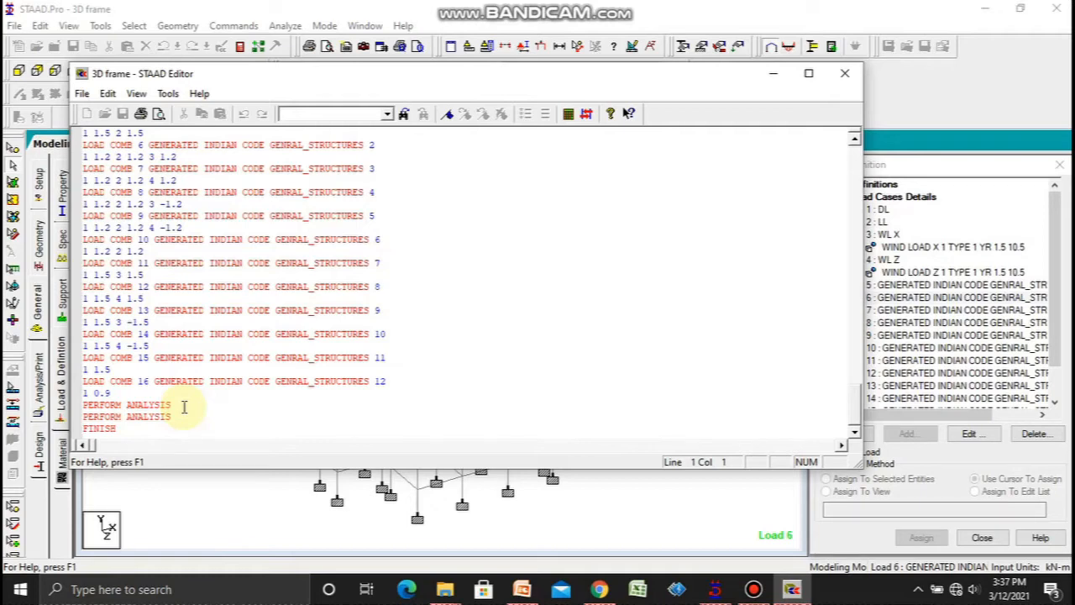
left_click_drag(184, 406, 64, 405)
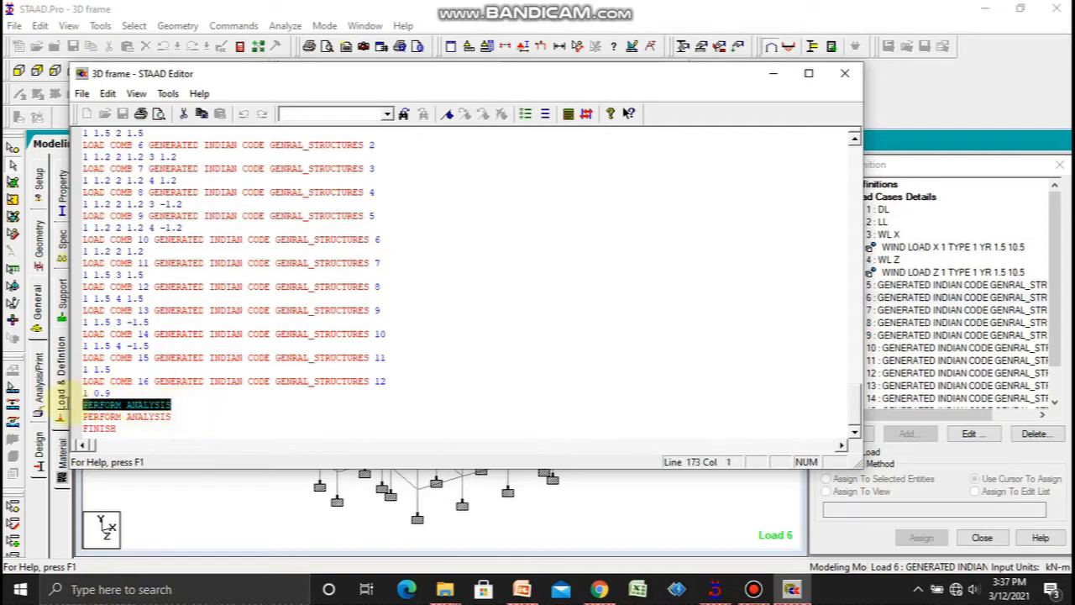
key("Delete")
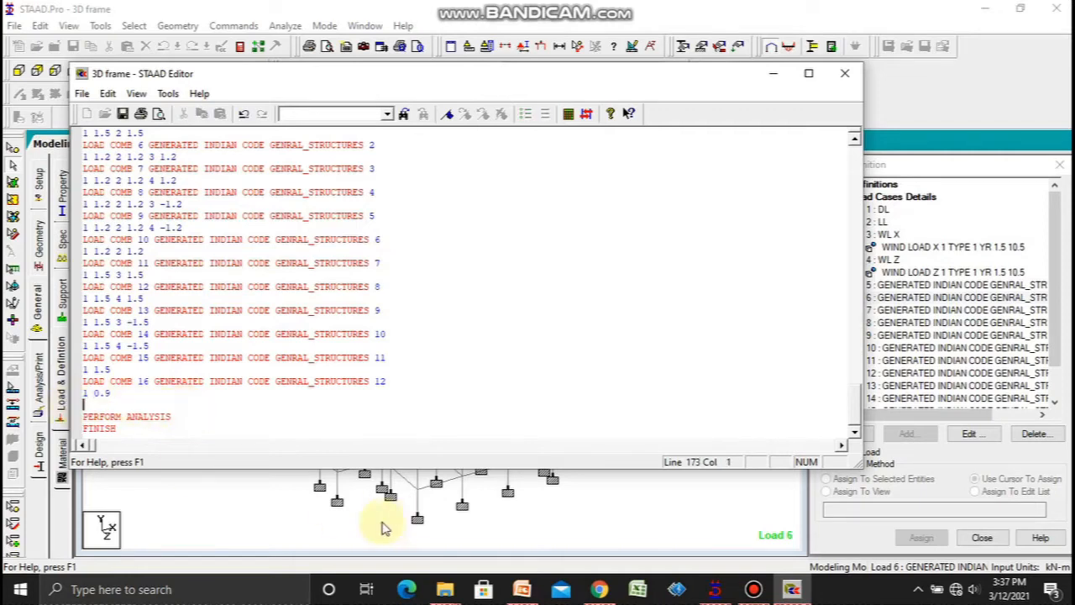
key("Delete")
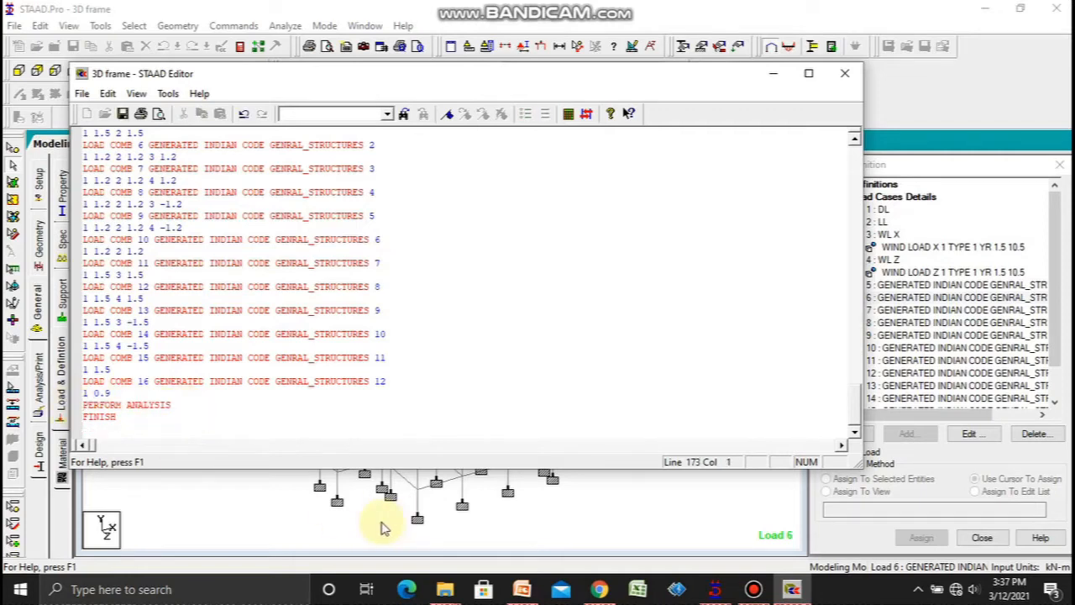
left_click(845, 73)
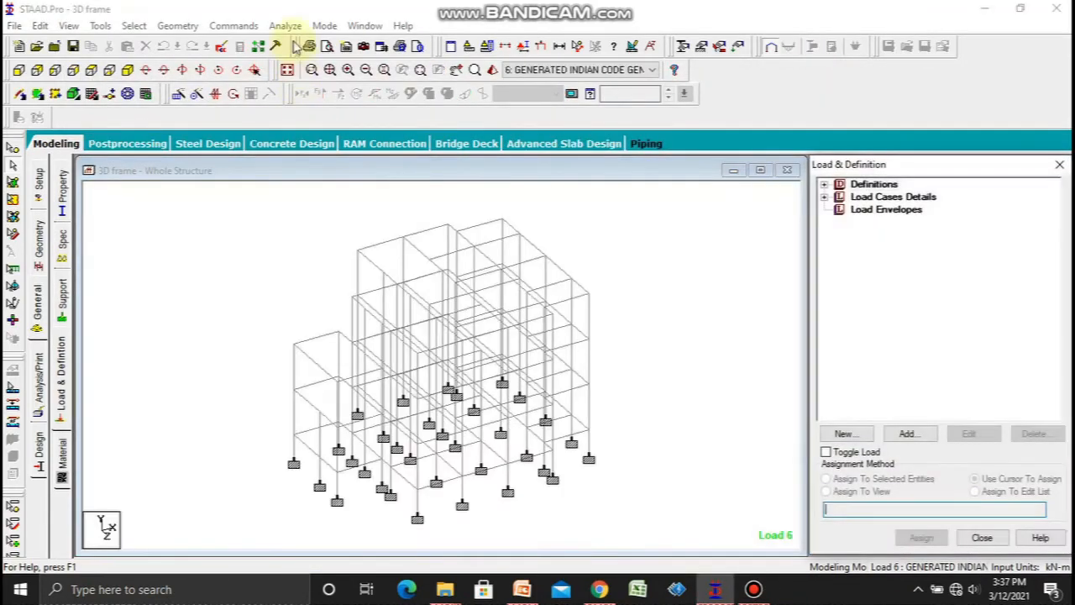
Run the analysis again on the corrected 3D frame input
left_click(283, 216)
left_click(285, 26)
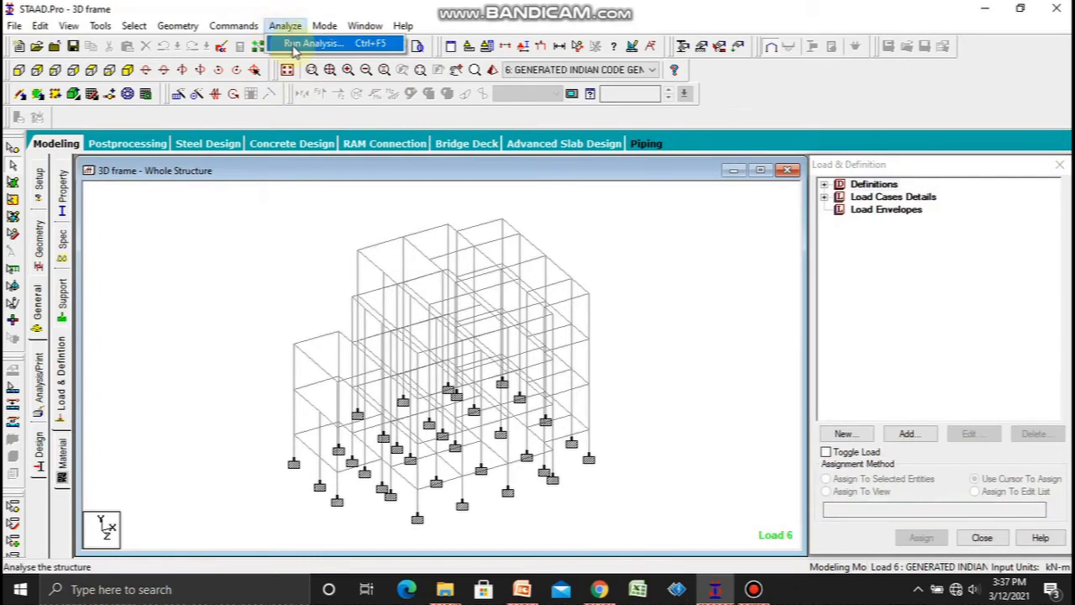
left_click(296, 46)
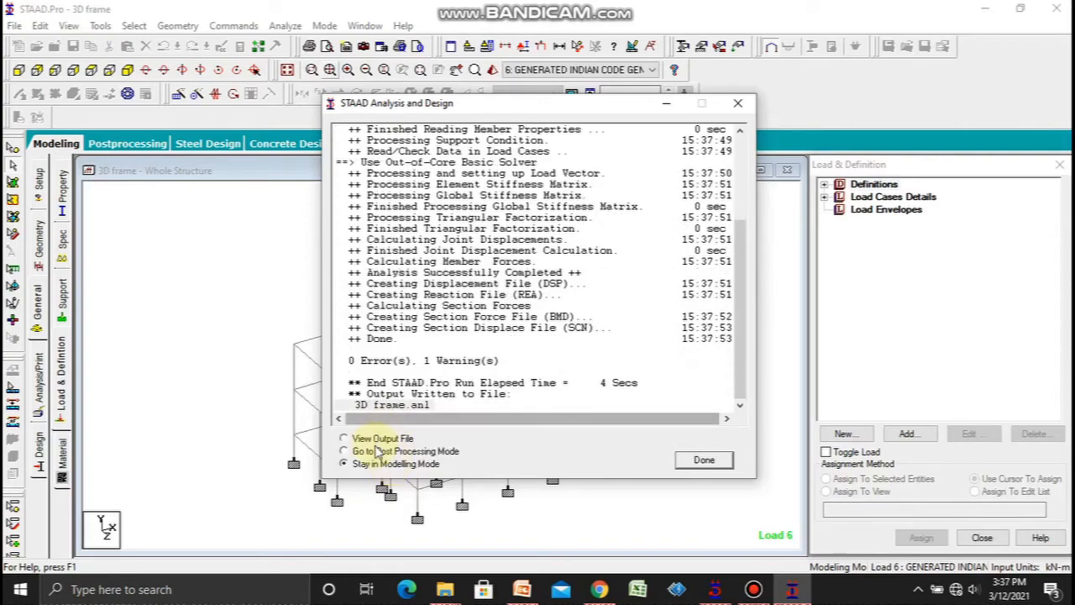
View the analysis output file, examine the Floor/OneWay Loads/Weights warning, and close the output viewer
left_click(378, 451)
left_click(681, 460)
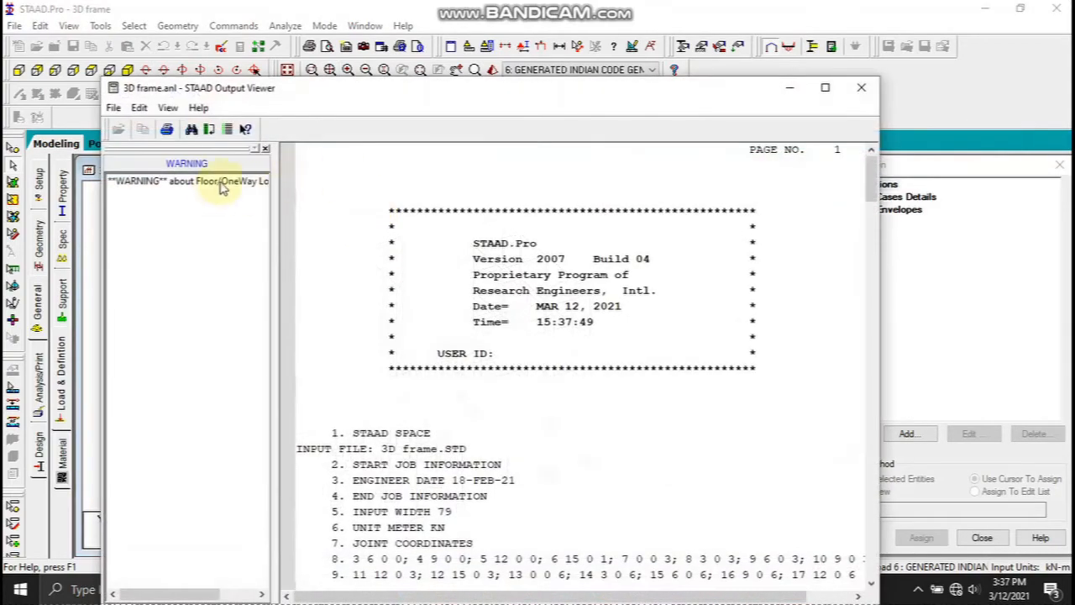
left_click(223, 183)
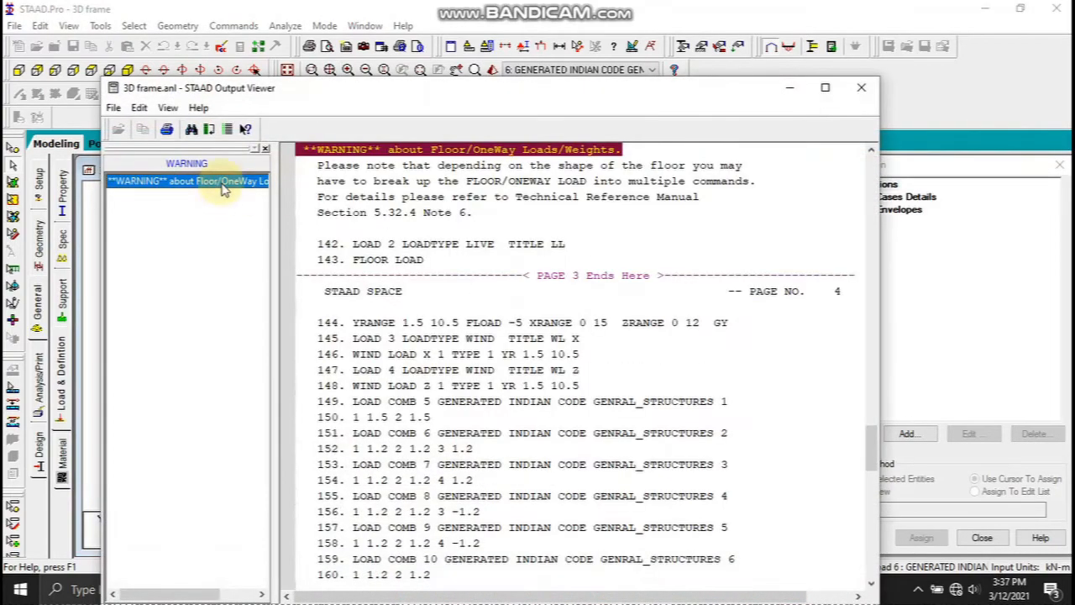
left_click(860, 89)
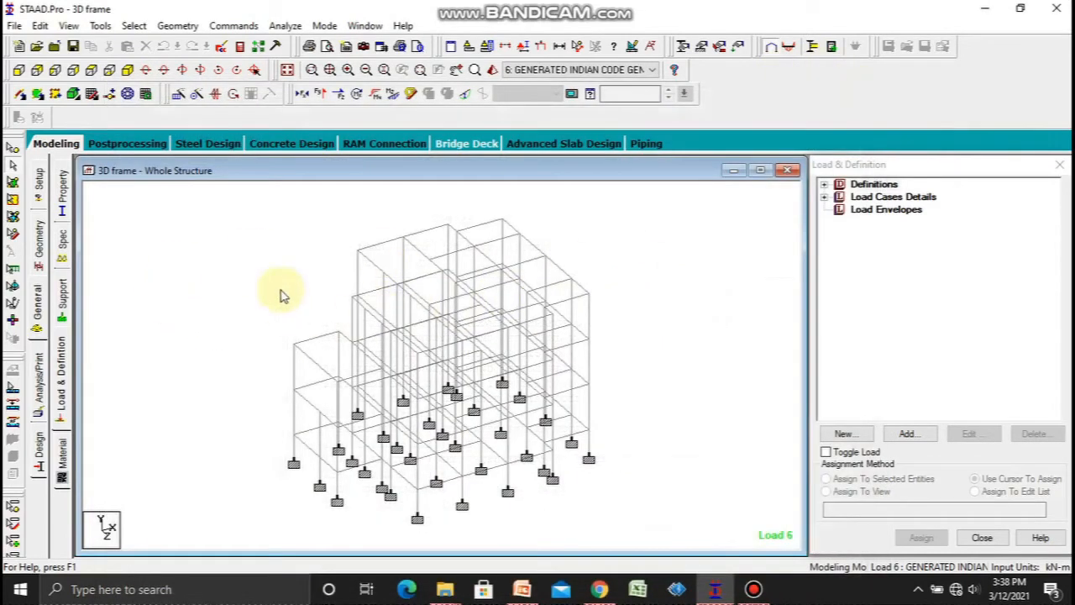
Enter postprocessing mode with all available load cases and combinations selected in the results setup
left_click(127, 144)
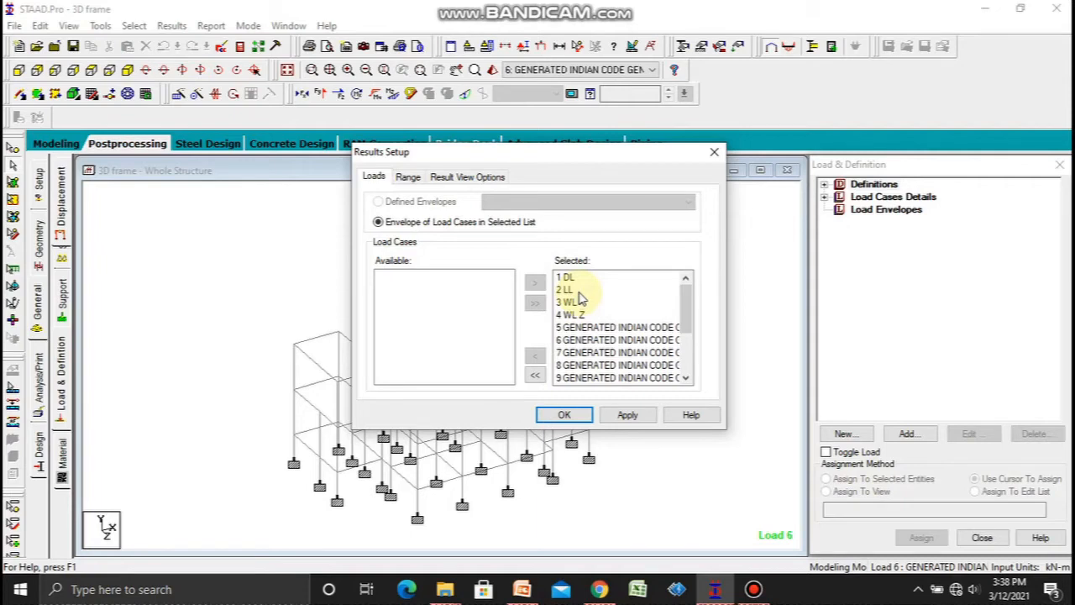
left_click(535, 375)
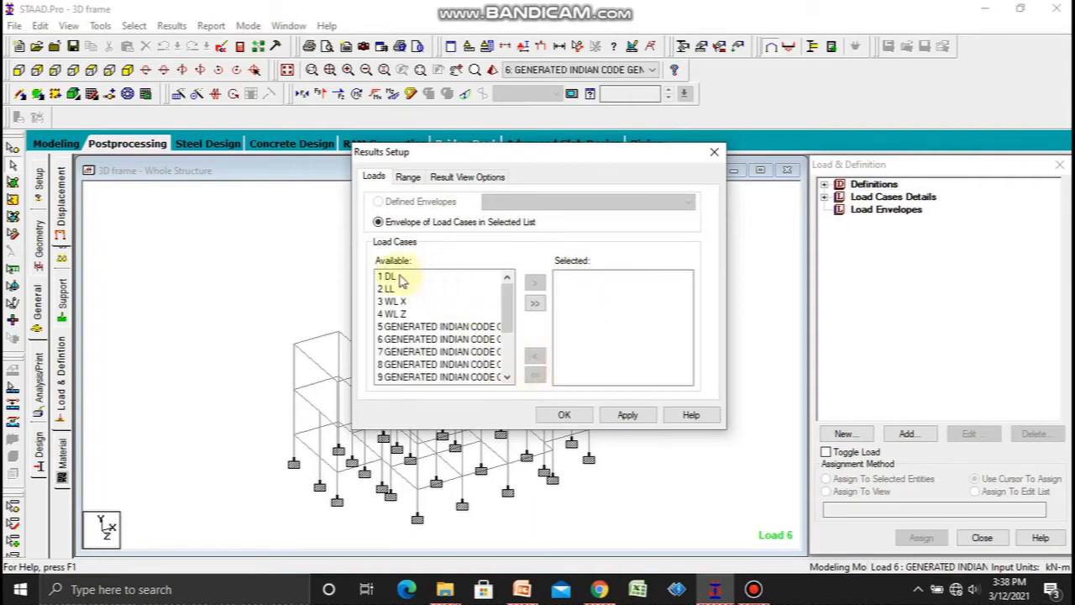
left_click(391, 277)
double_click(392, 278)
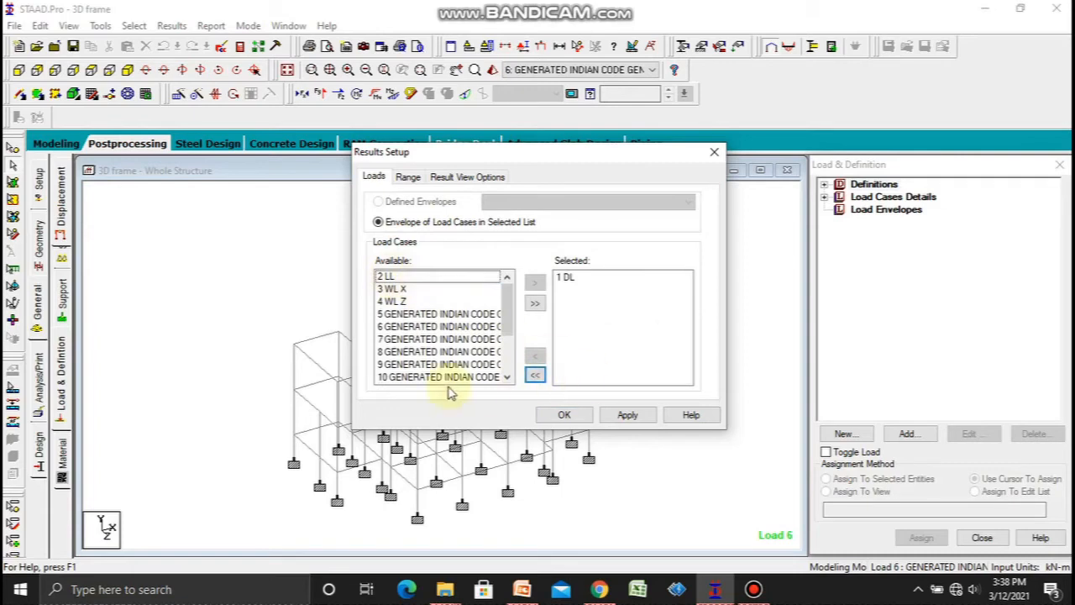
left_click(535, 302)
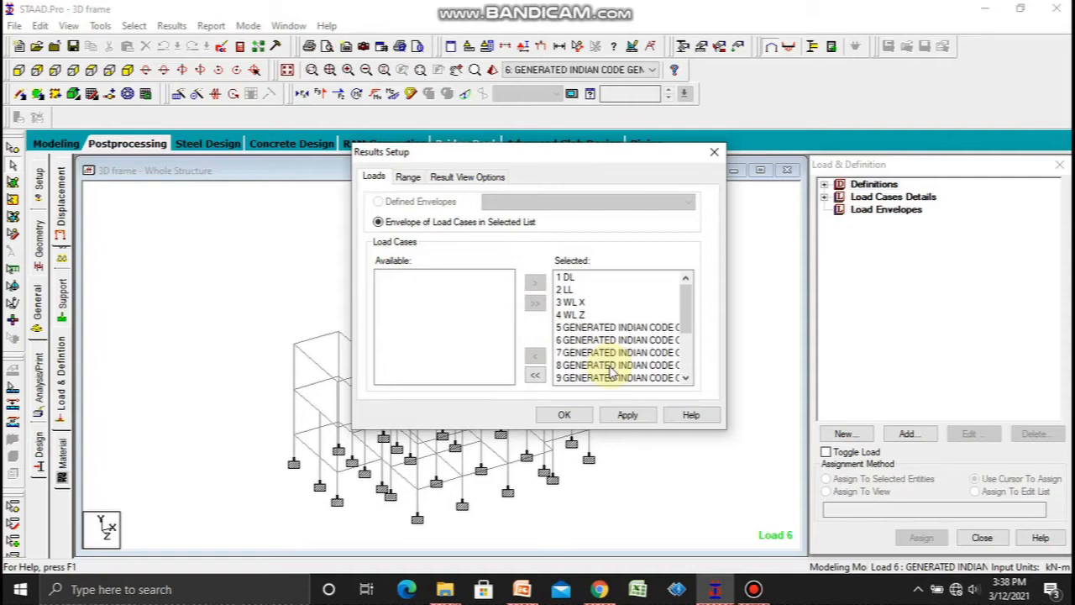
left_click(565, 414)
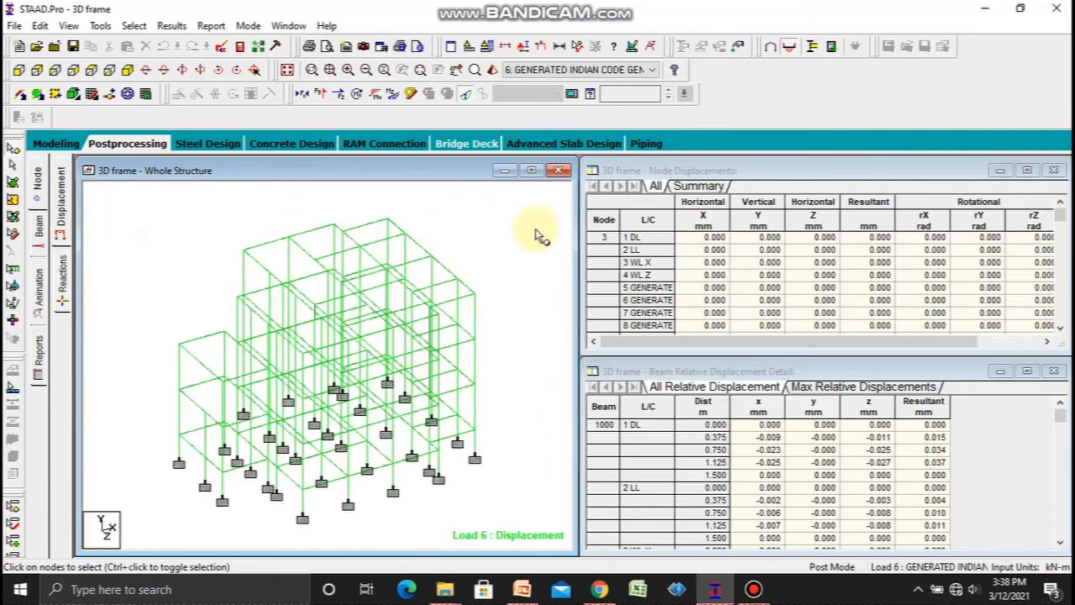
Examine the node displacement summary and the maximum relative displacements of the beams
left_click(321, 316)
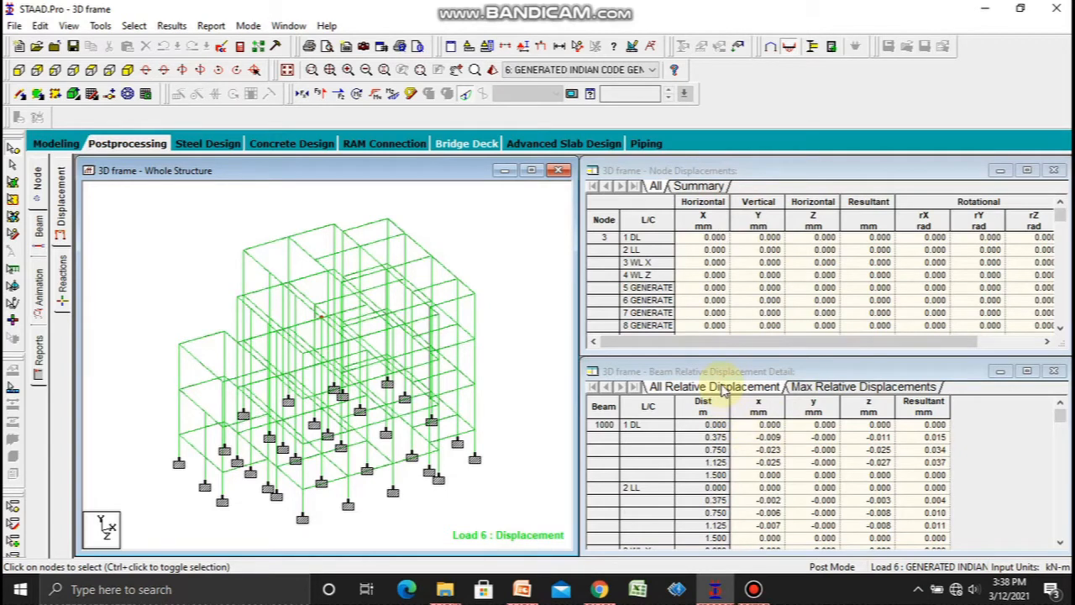
left_click(697, 186)
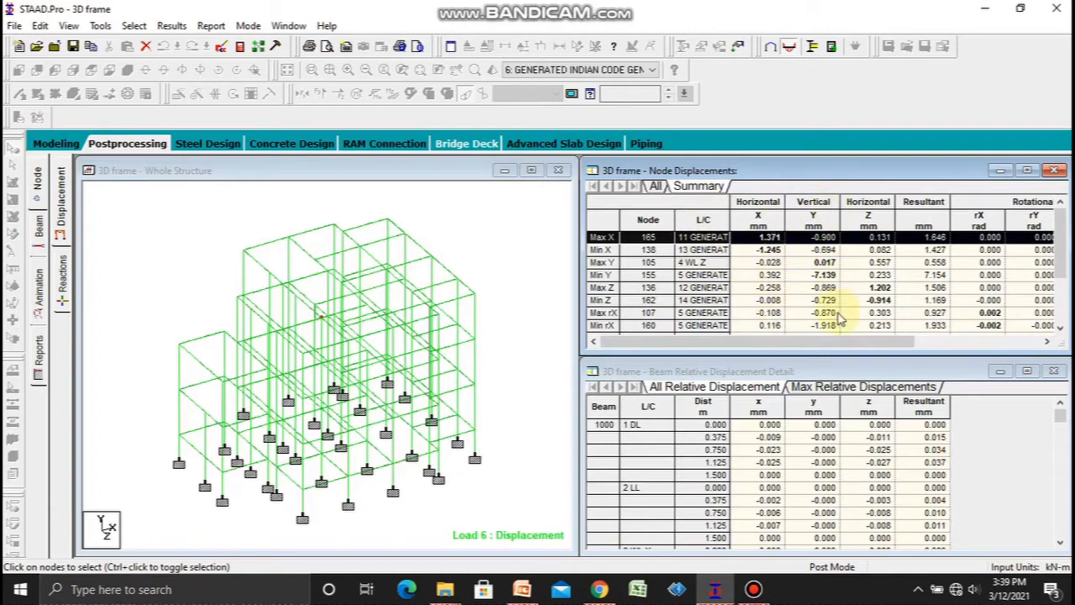
left_click(831, 386)
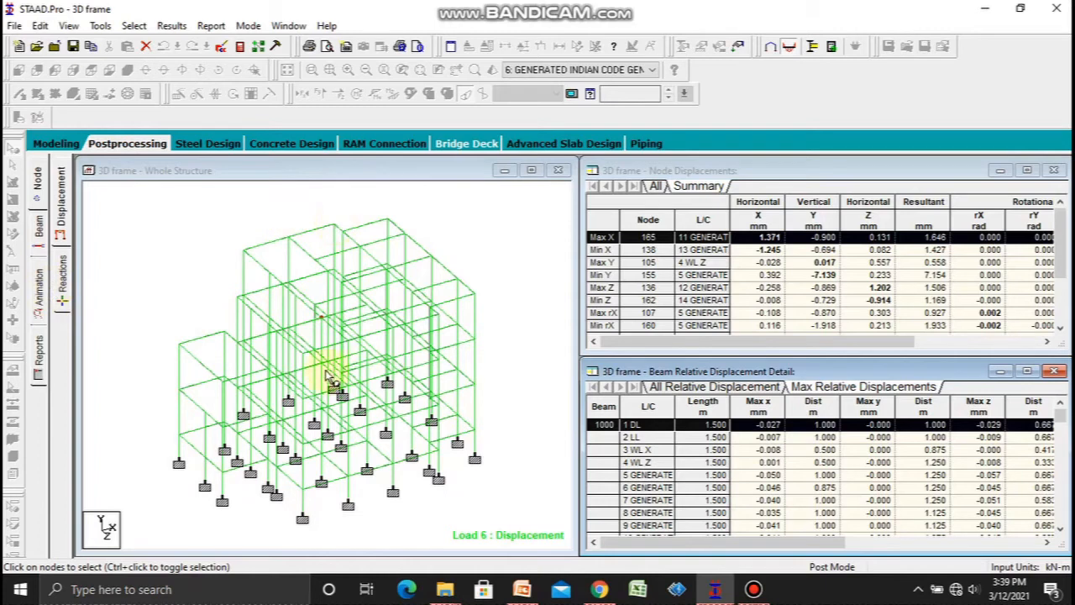
Hide the deflected shape of the structure and display it again
left_click(139, 258)
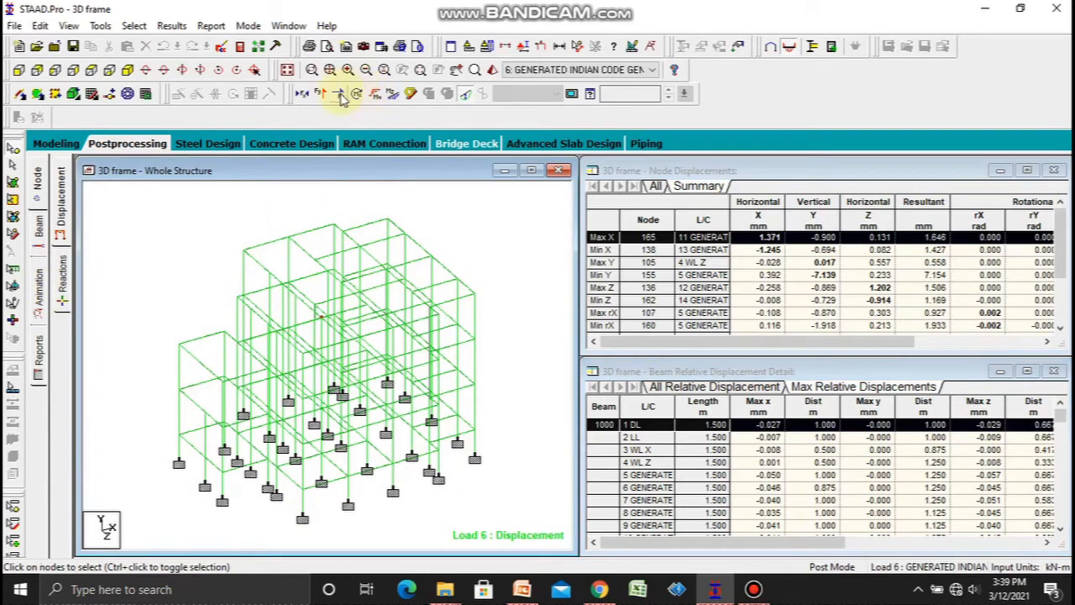
left_click(466, 93)
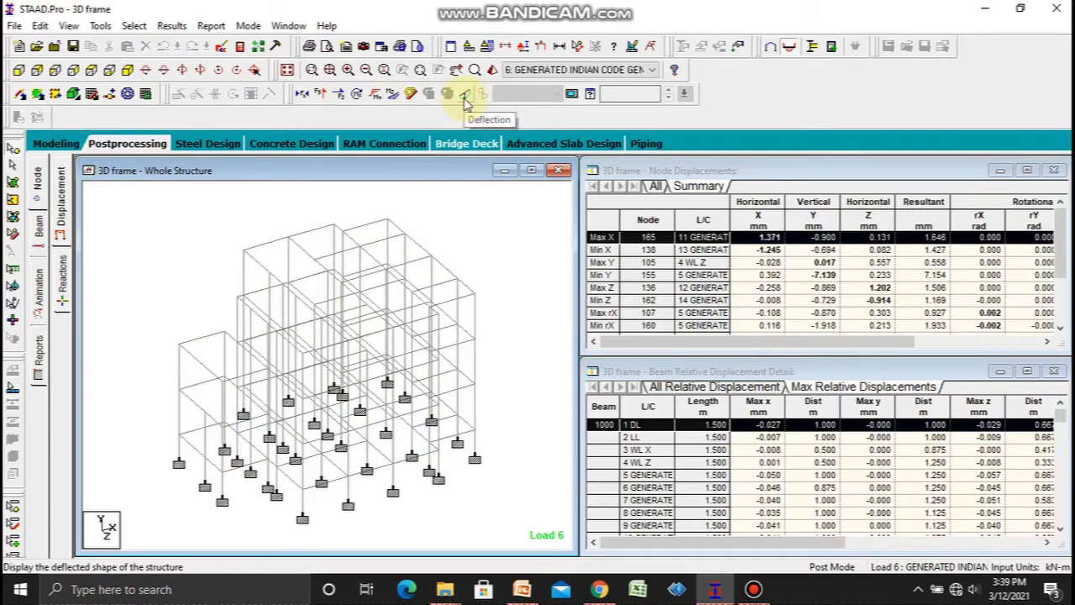
left_click(466, 95)
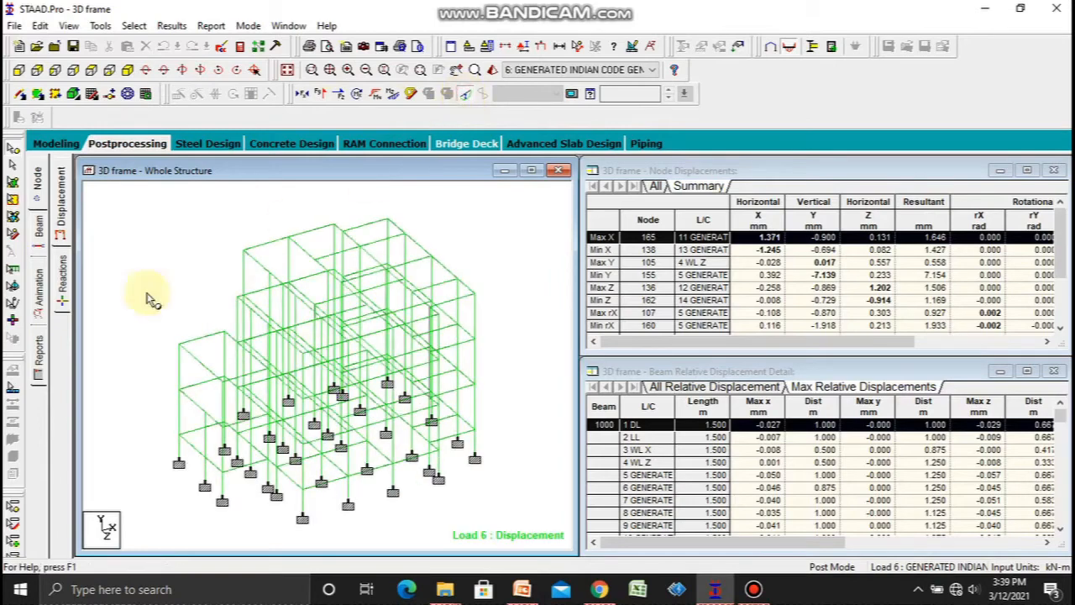
Review the full node displacement results, and display the support reactions of the whole frame
left_click(40, 178)
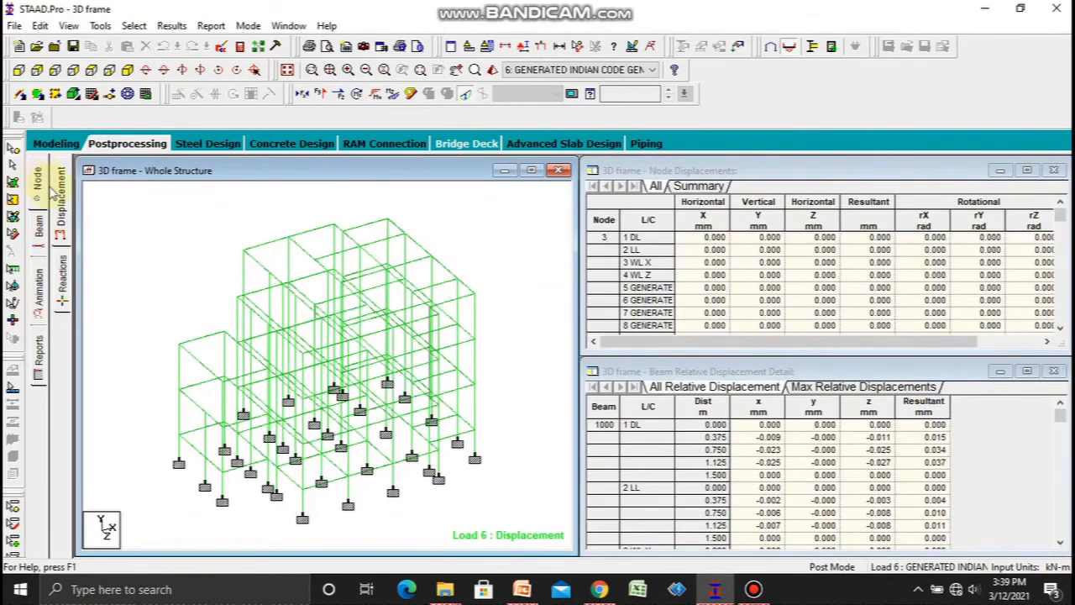
left_click(61, 201)
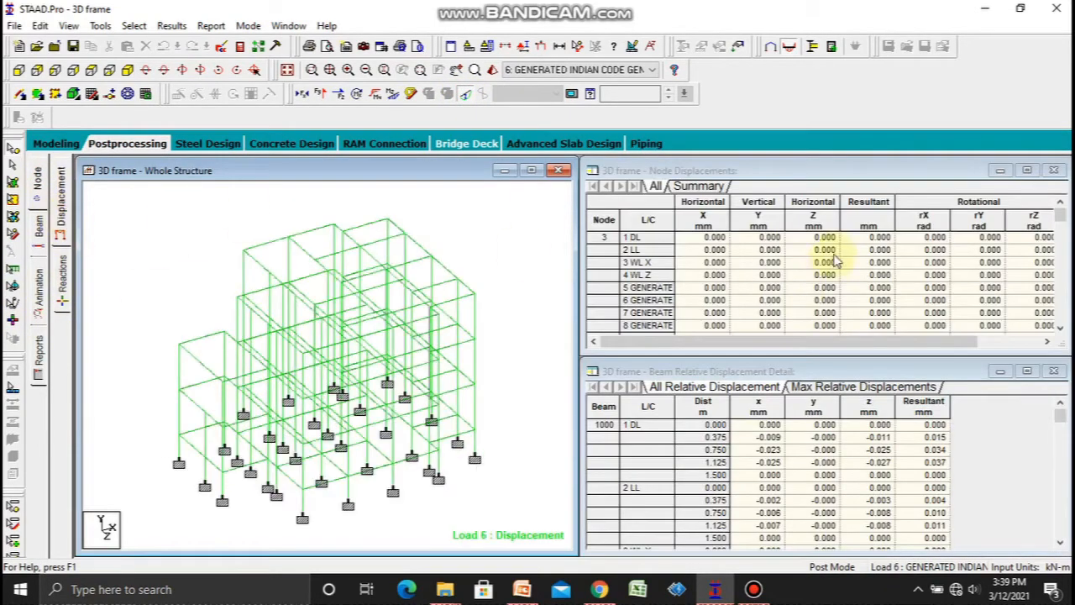
left_click(65, 276)
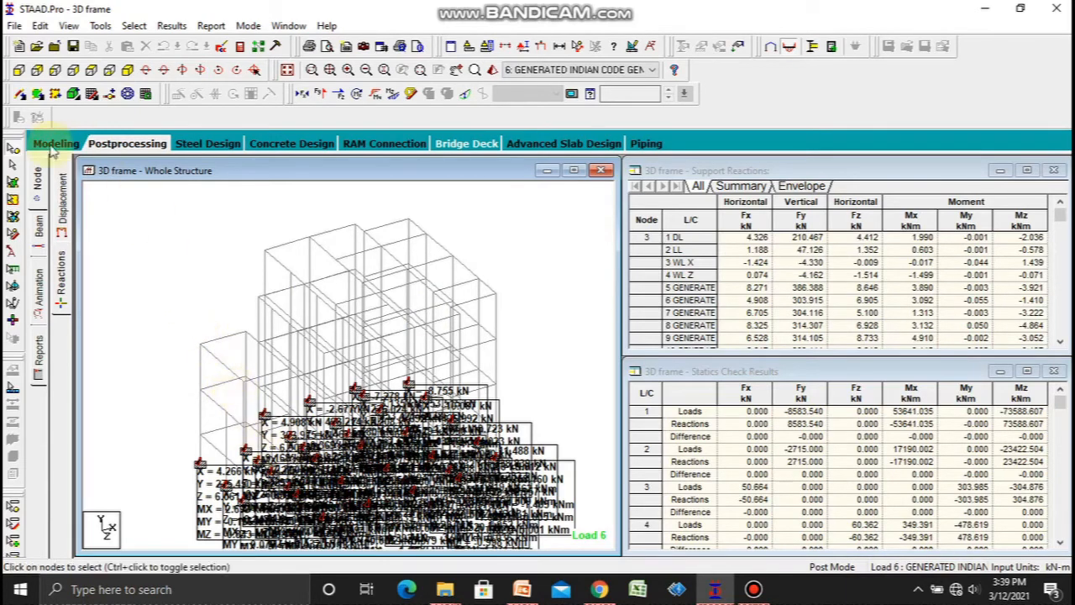
Isolate the supports of the two outermost column lines on the frame's lower side and display their reactions in isometric view
left_click(20, 94)
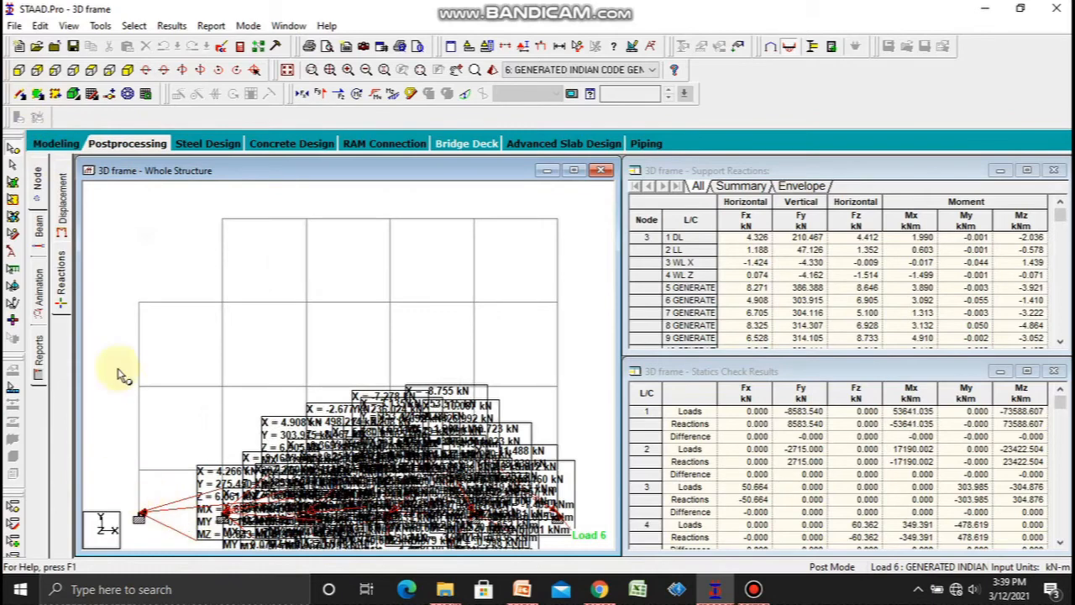
left_click(67, 200)
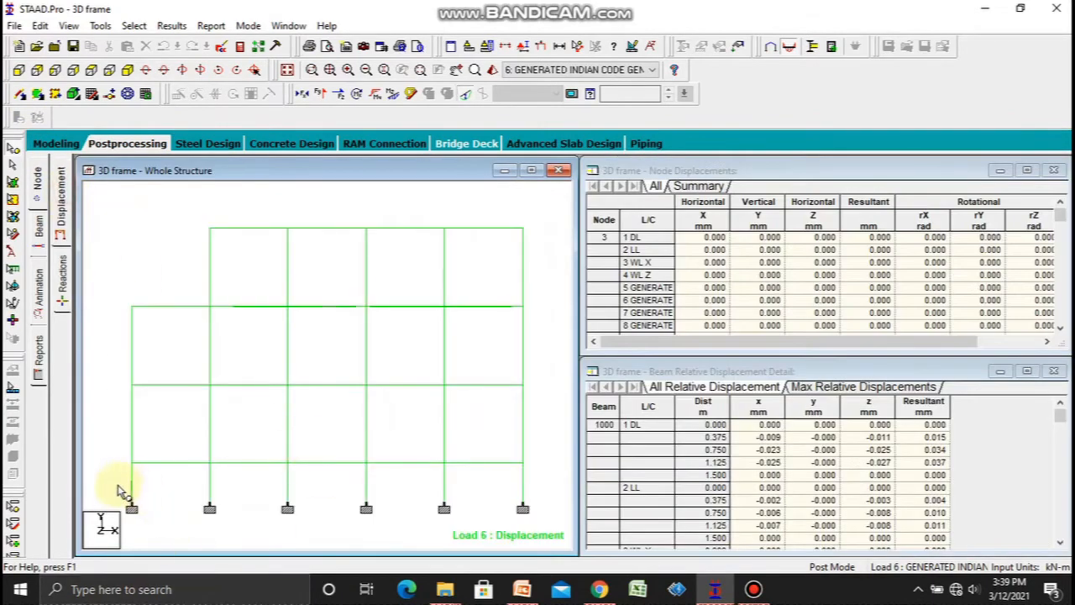
left_click_drag(118, 486, 224, 533)
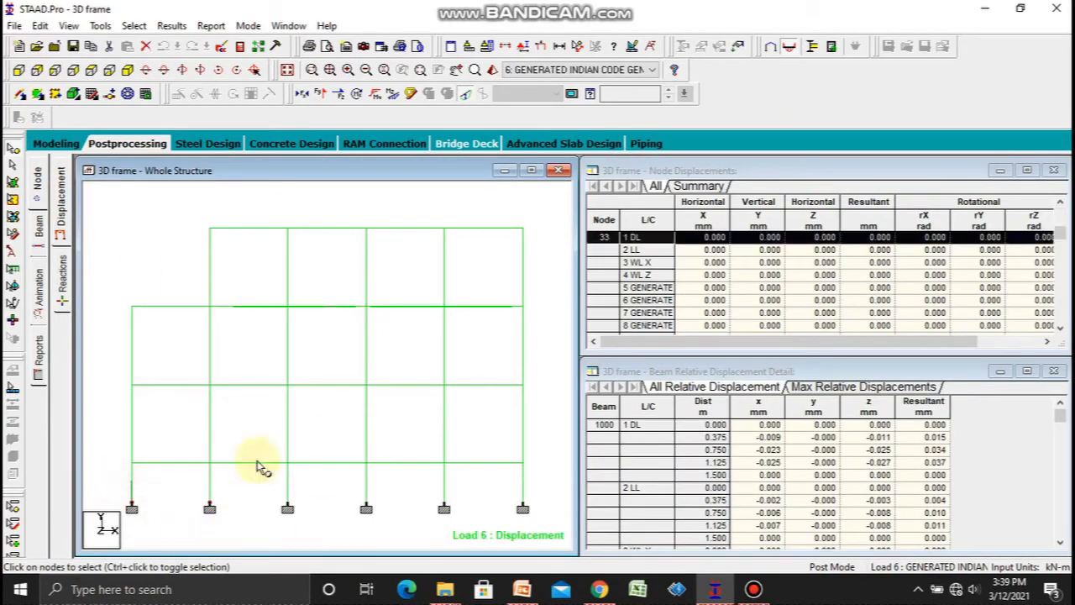
left_click(72, 25)
left_click(110, 74)
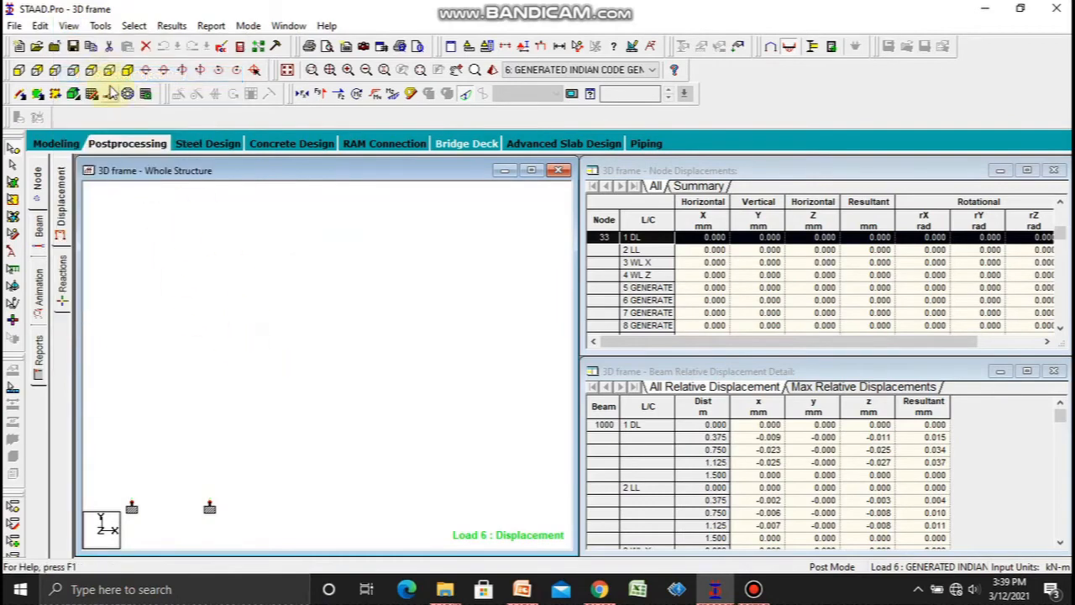
left_click(128, 71)
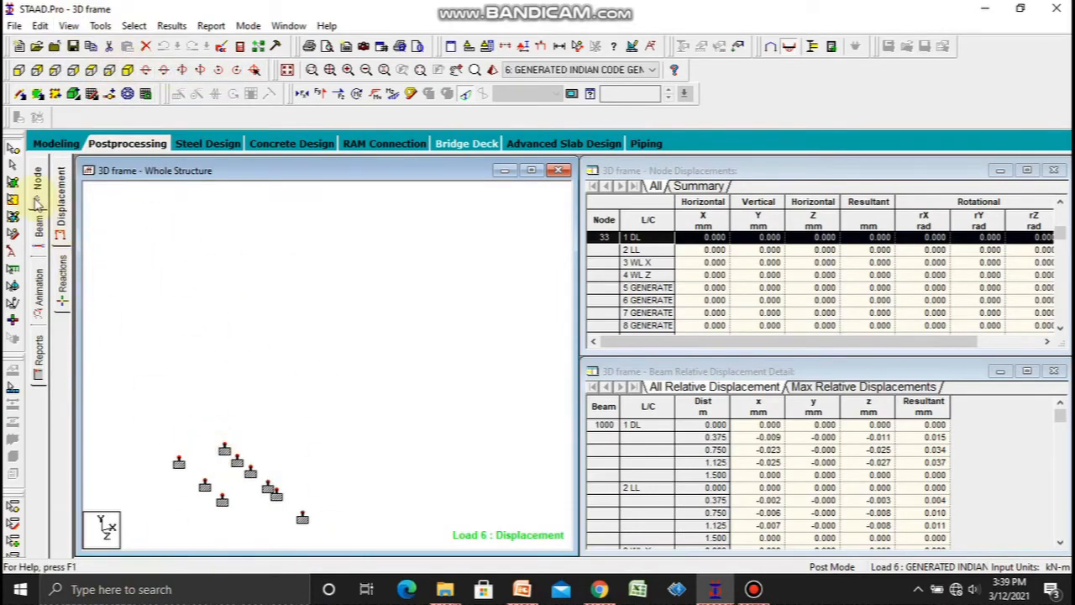
left_click(61, 267)
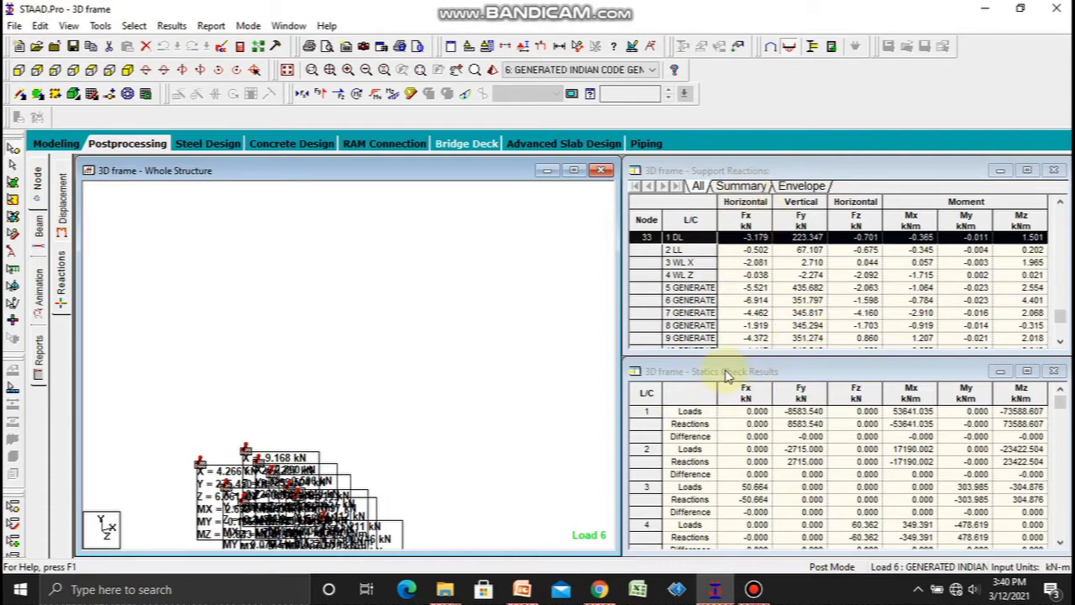
Examine the support reactions summary and restore the display of the unselected parts of the frame
left_click(741, 186)
left_click(451, 295)
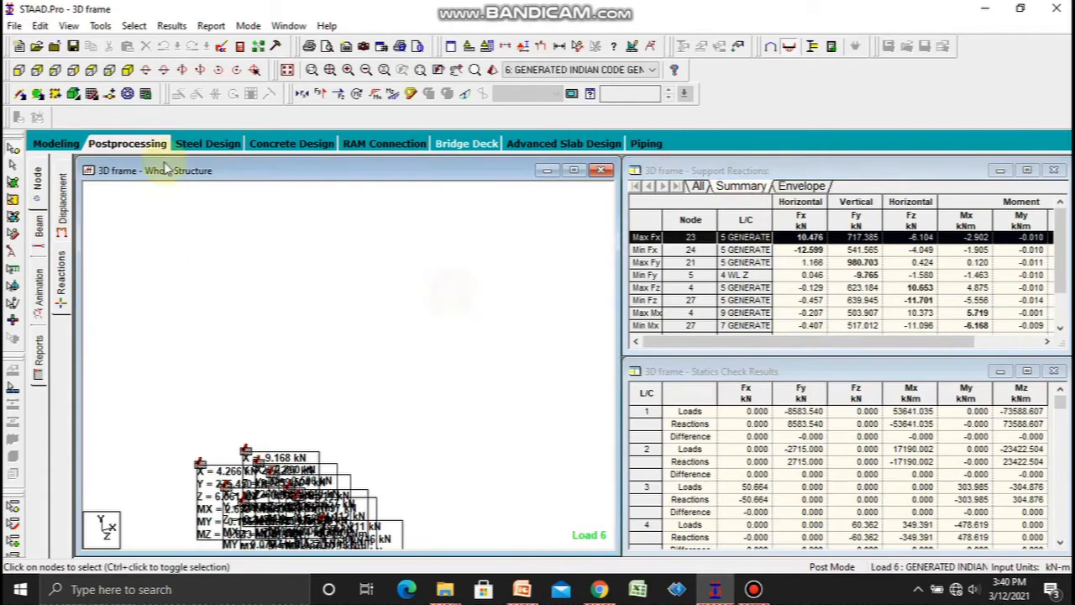
left_click(69, 26)
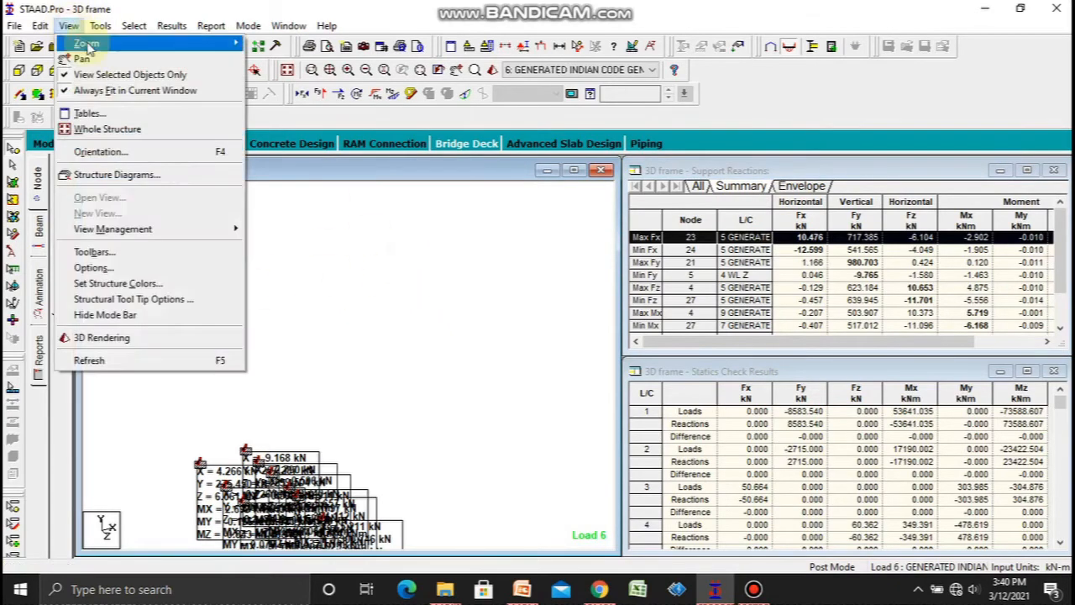
left_click(93, 72)
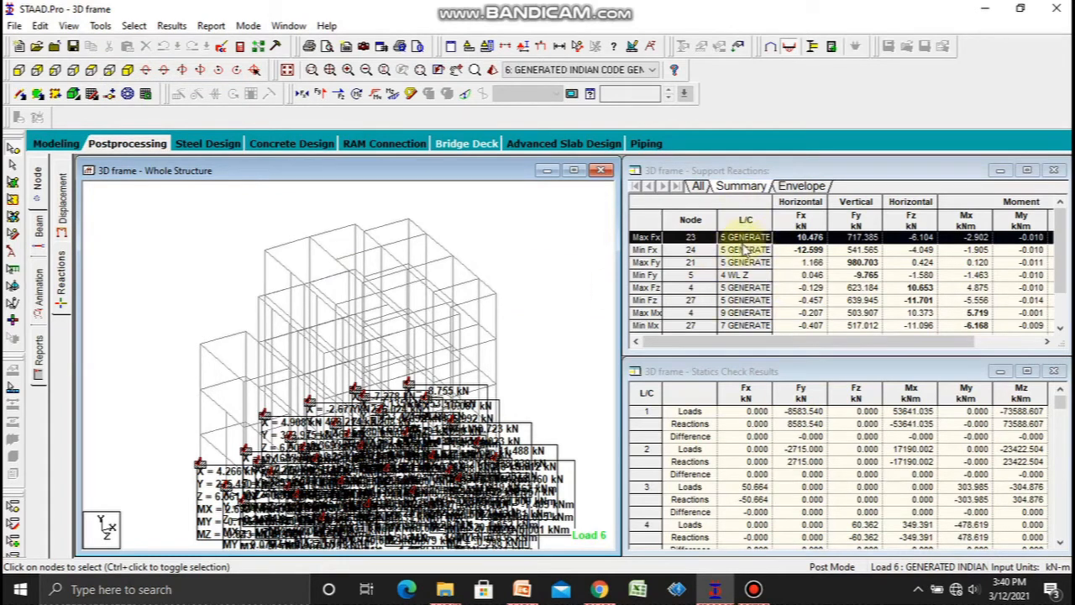
left_click(694, 243)
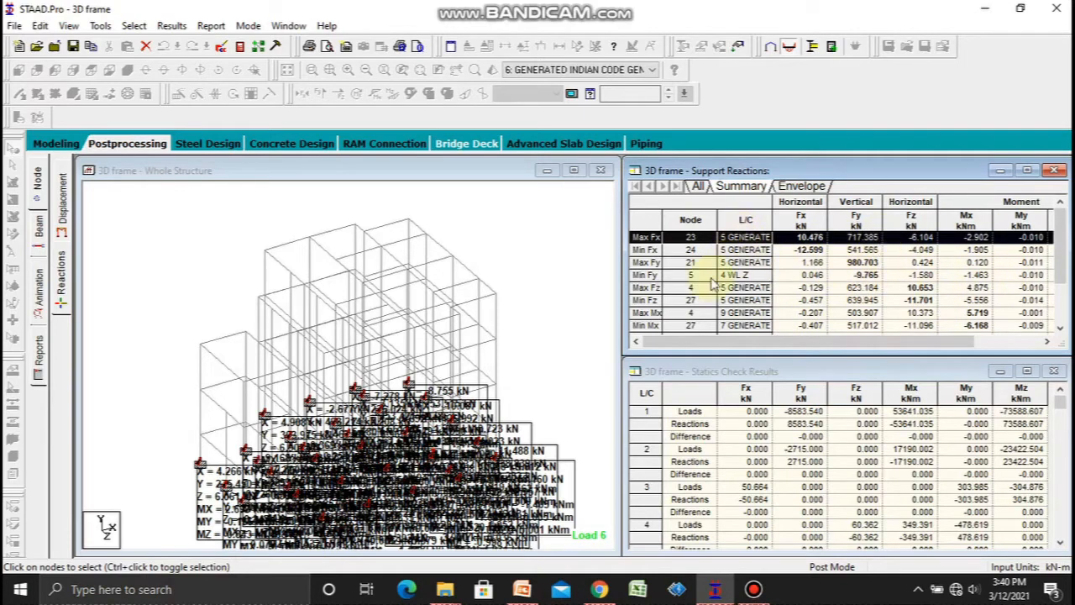
Highlight the Max Fy row in the support reactions summary and return to the node displacement results
left_click(644, 262)
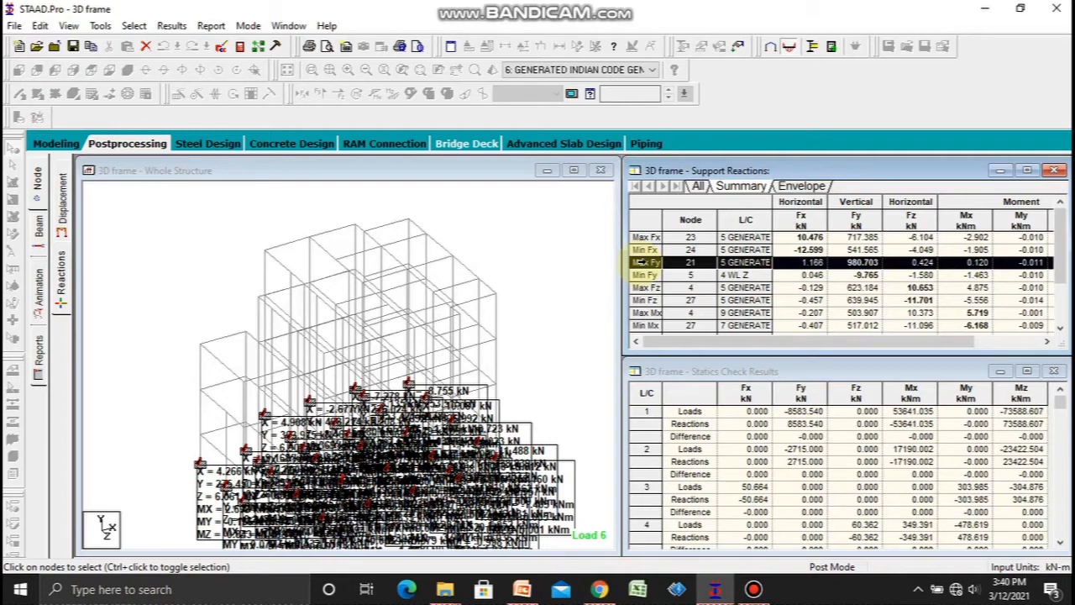
left_click(704, 267)
left_click(62, 206)
left_click(133, 225)
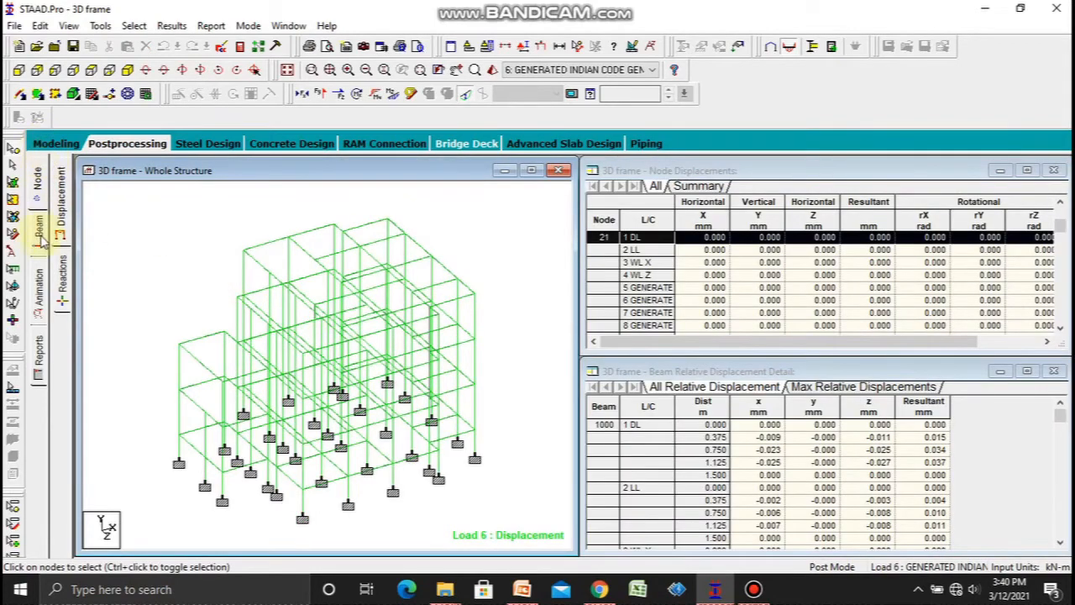
Locate node 21 in the modeling geometry by finding and selecting it in the node coordinate table
left_click(55, 143)
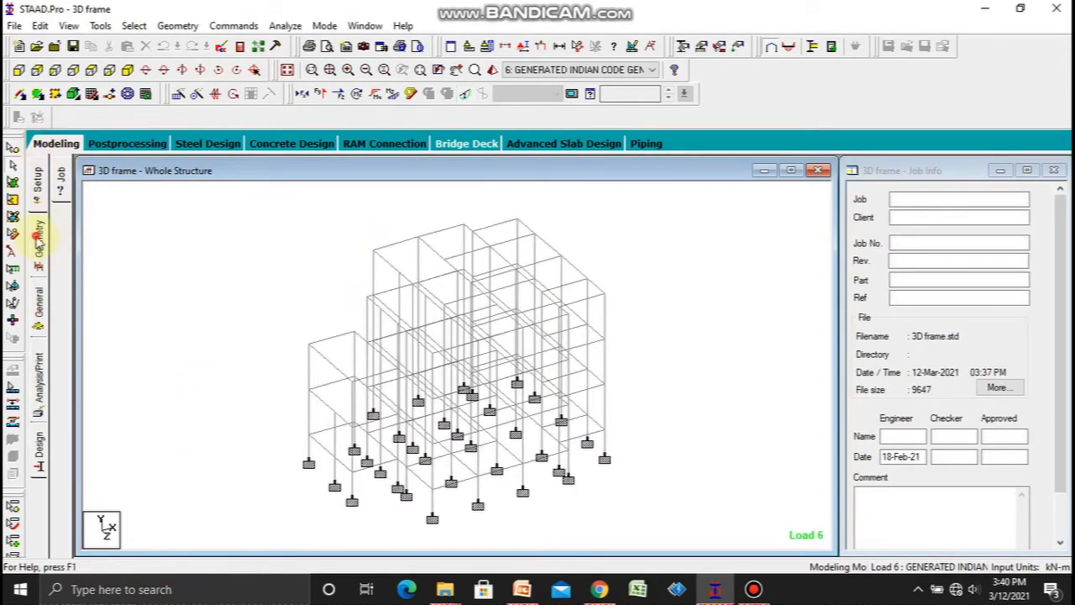
left_click(1065, 219)
left_click_drag(1066, 221, 1065, 231)
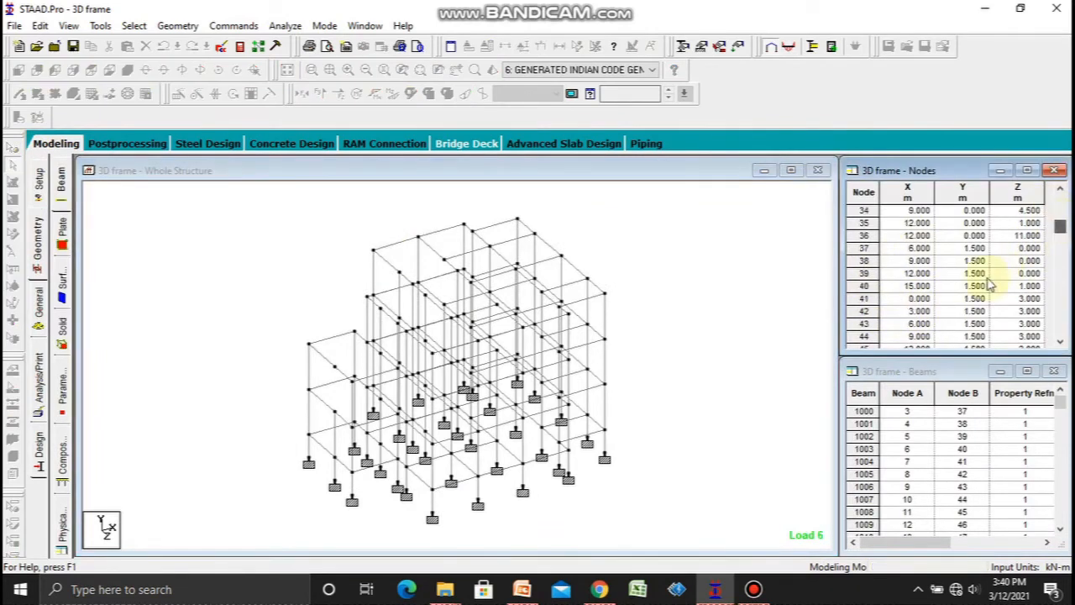
left_click(1062, 191)
left_click(1062, 190)
left_click(1062, 190)
left_click(1062, 191)
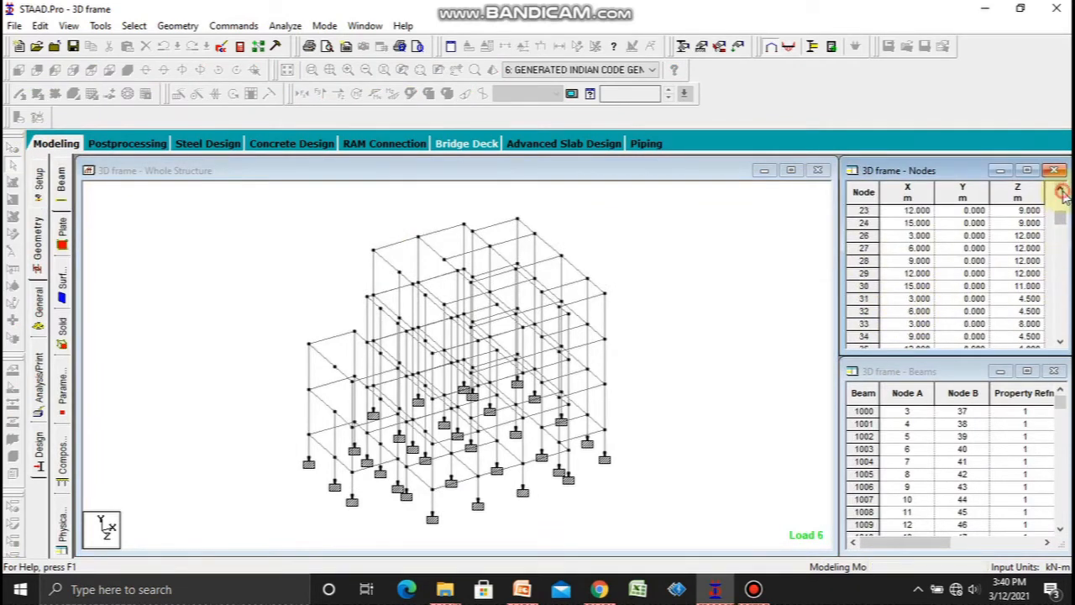
left_click(1062, 191)
left_click(1062, 191)
left_click(864, 249)
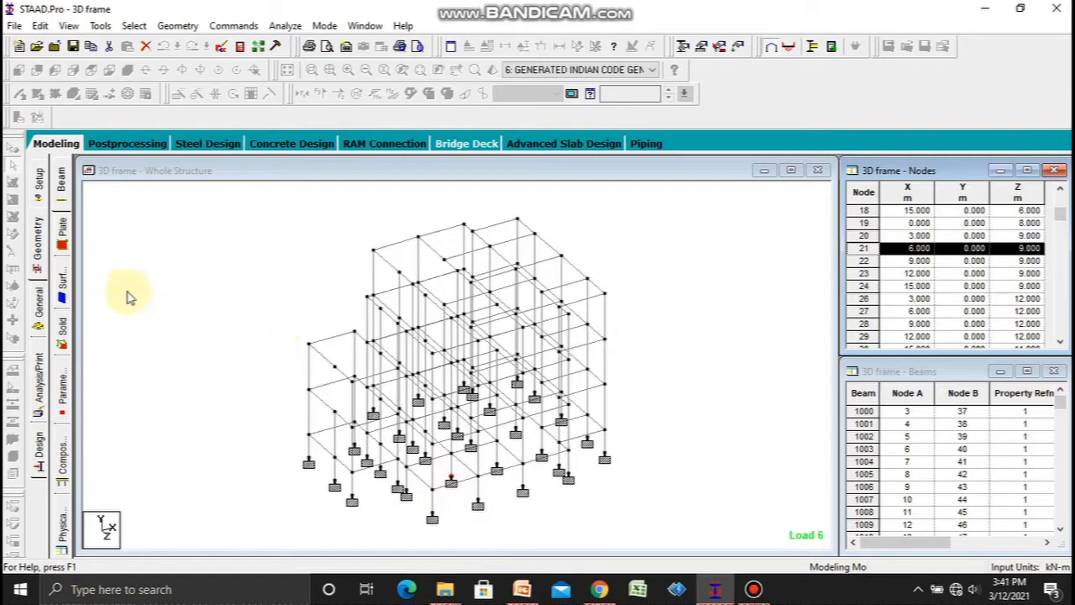
Return to the postprocessing results and review the summary of node displacements
left_click(128, 143)
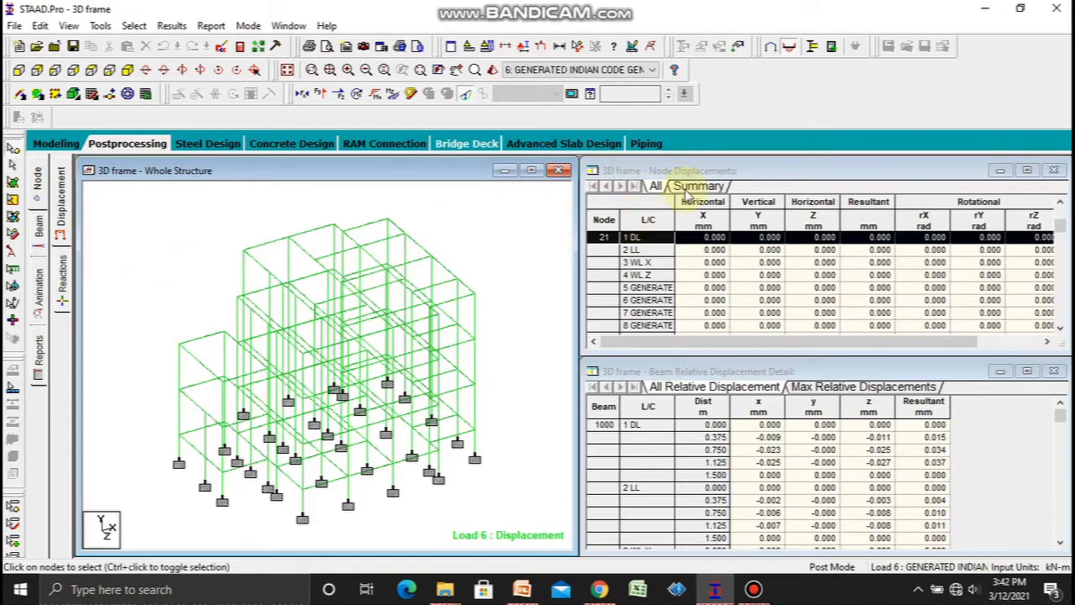
left_click(698, 187)
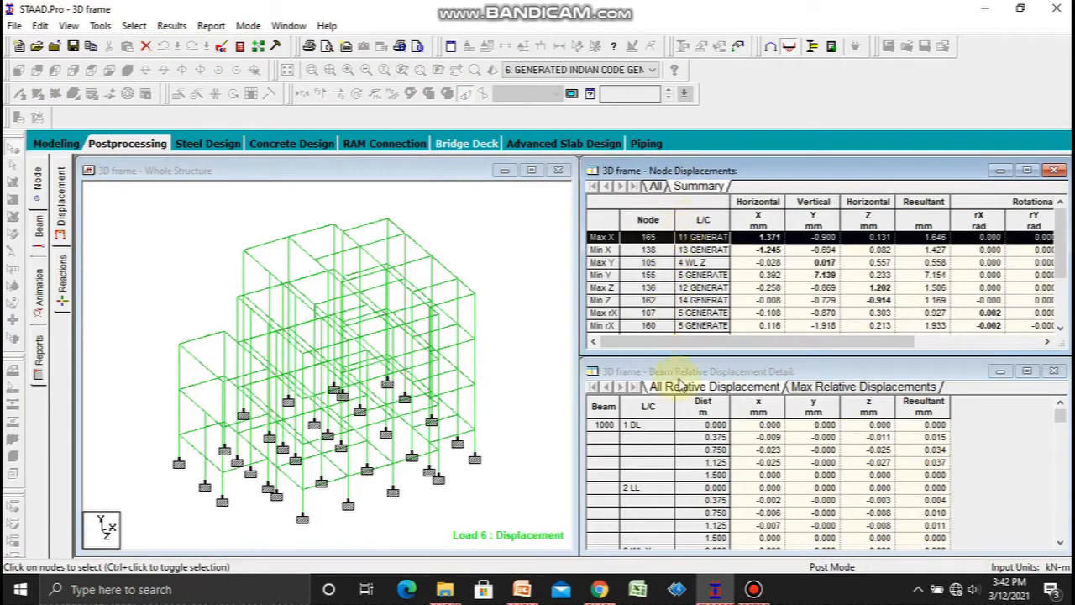
left_click(550, 405)
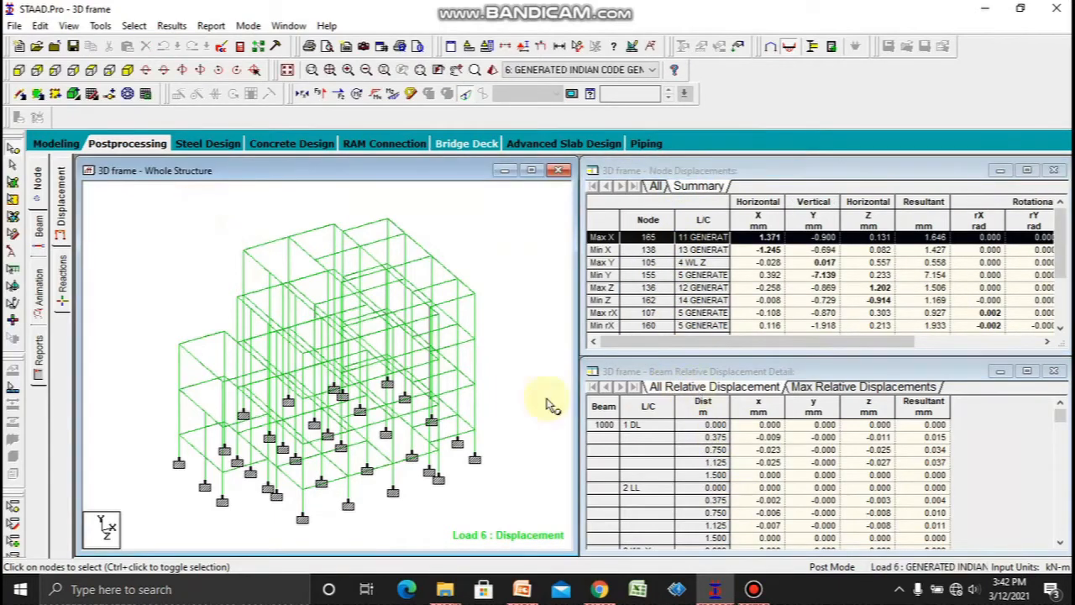
Display the beam force results and review the end forces summary and the maximum axial force, bending moment and shear force tables
left_click(41, 239)
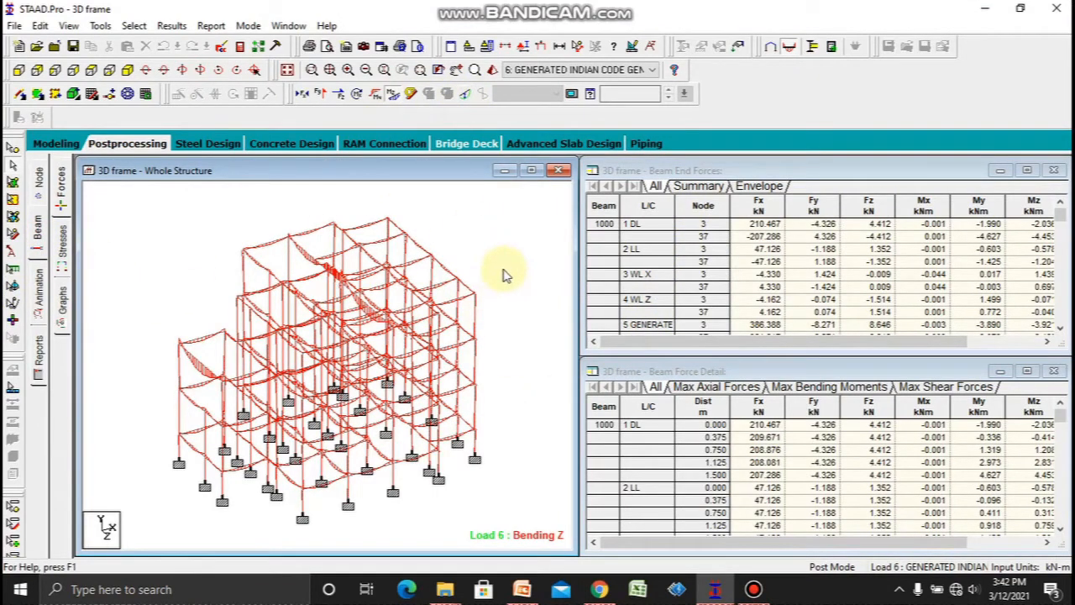
left_click(699, 187)
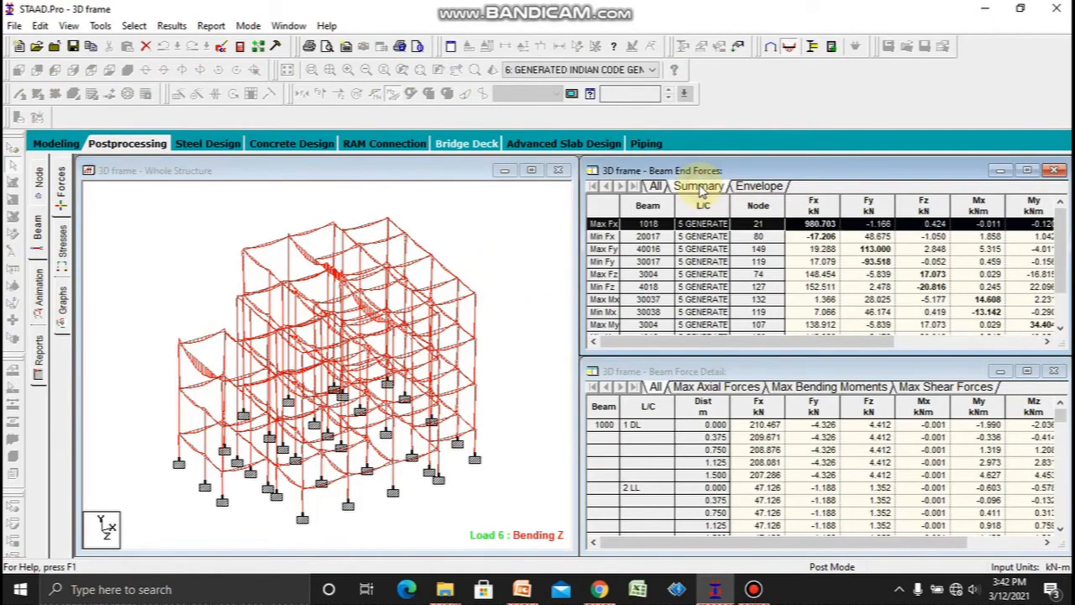
left_click(710, 388)
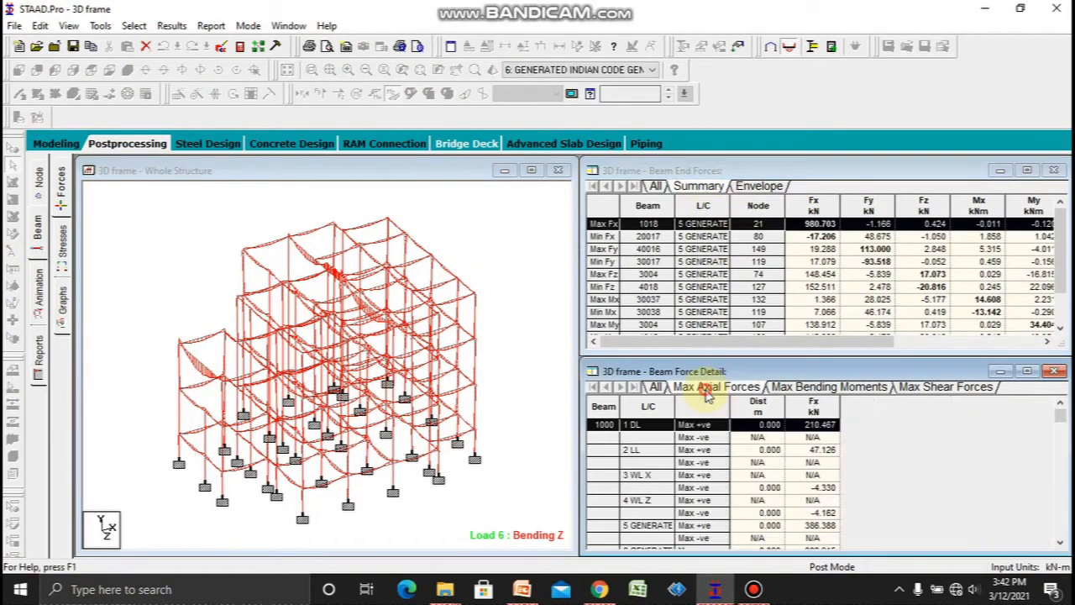
left_click(788, 388)
left_click(914, 389)
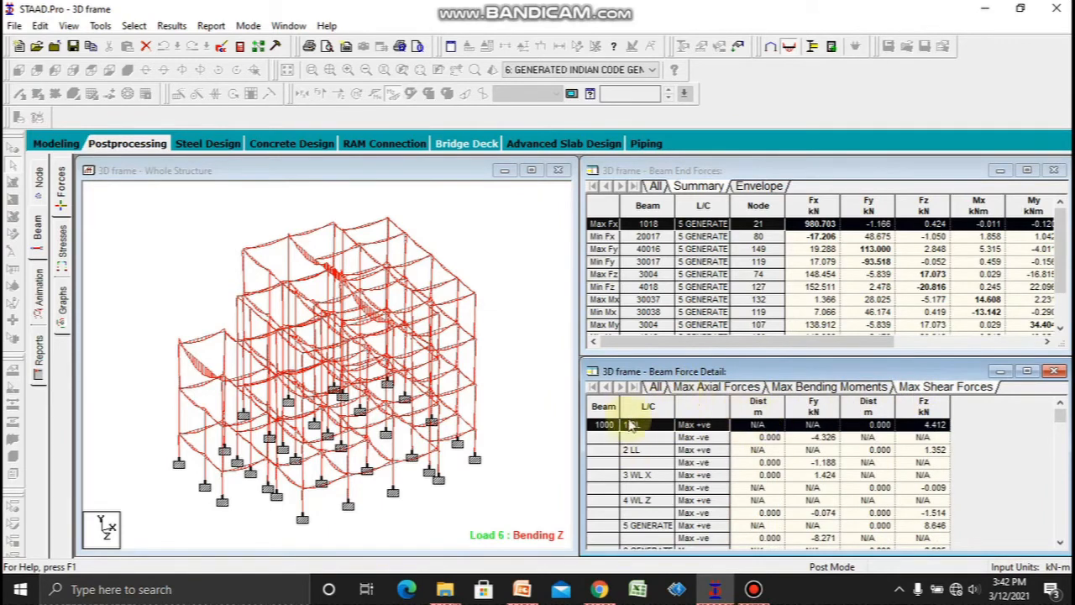
left_click(708, 388)
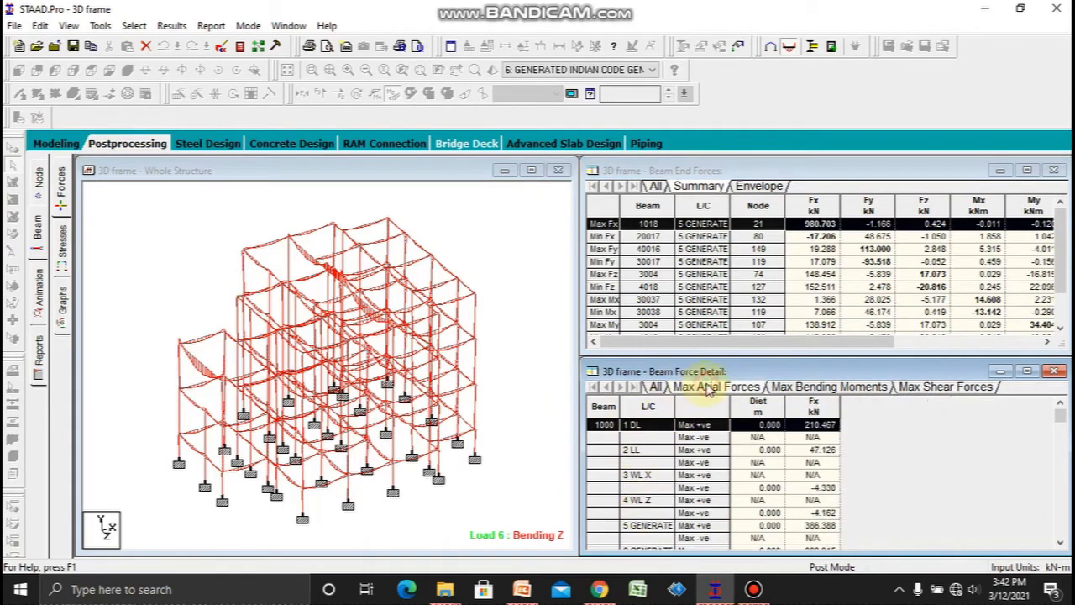
left_click(494, 226)
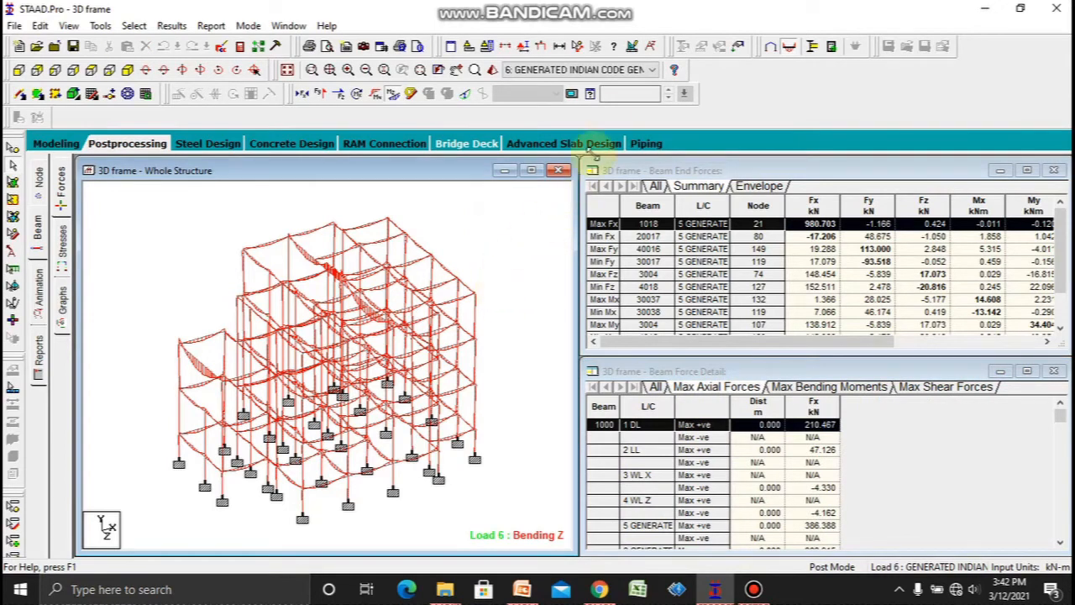
Display the bending diagram for load case 4: WL Z, and switch to generated load case 14
left_click(652, 70)
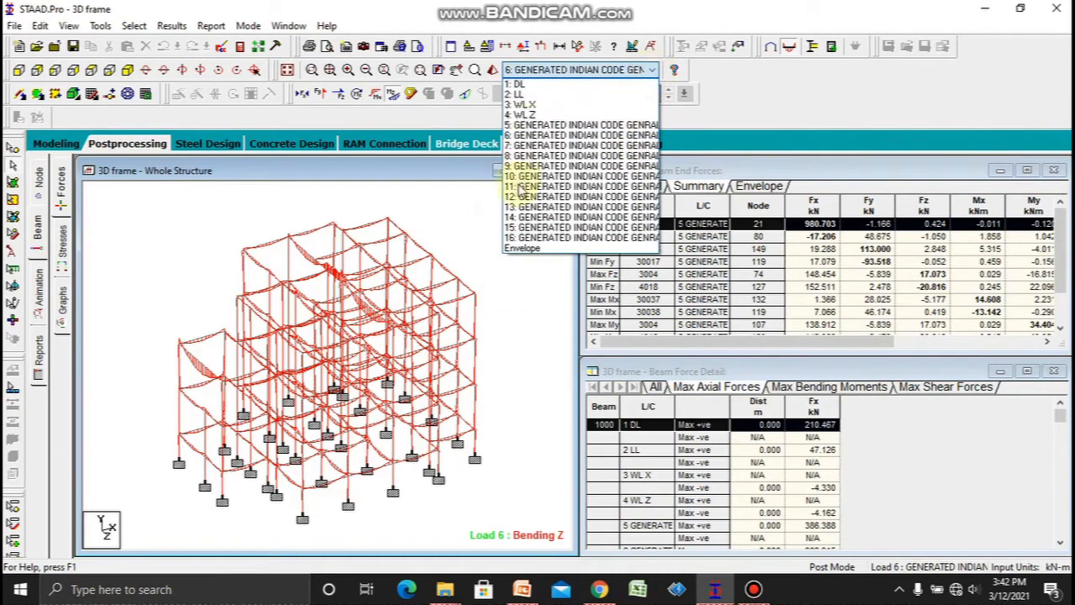
left_click(520, 114)
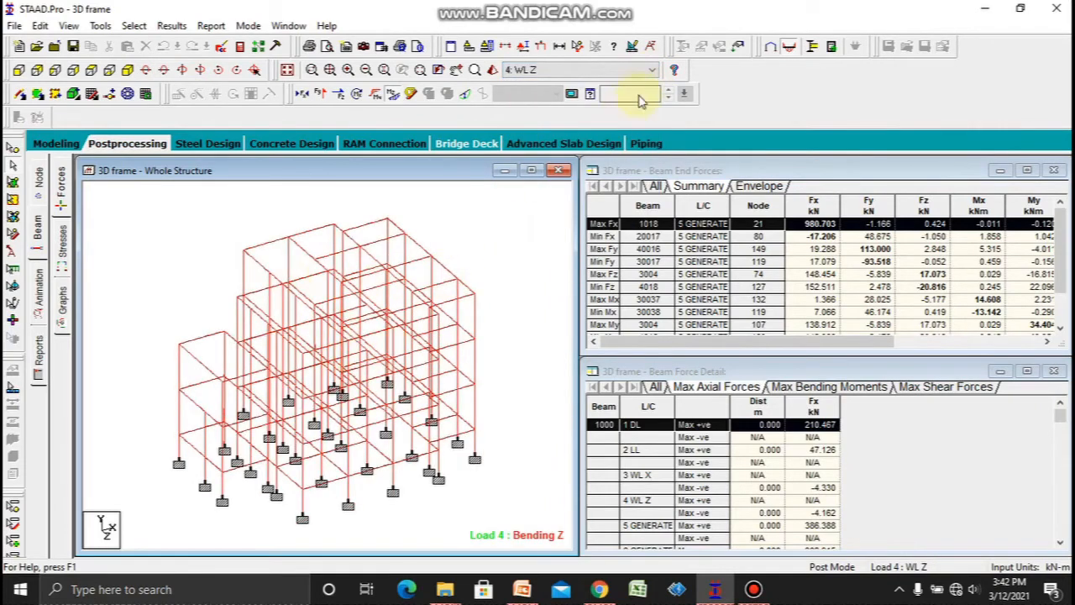
left_click(651, 70)
left_click(538, 210)
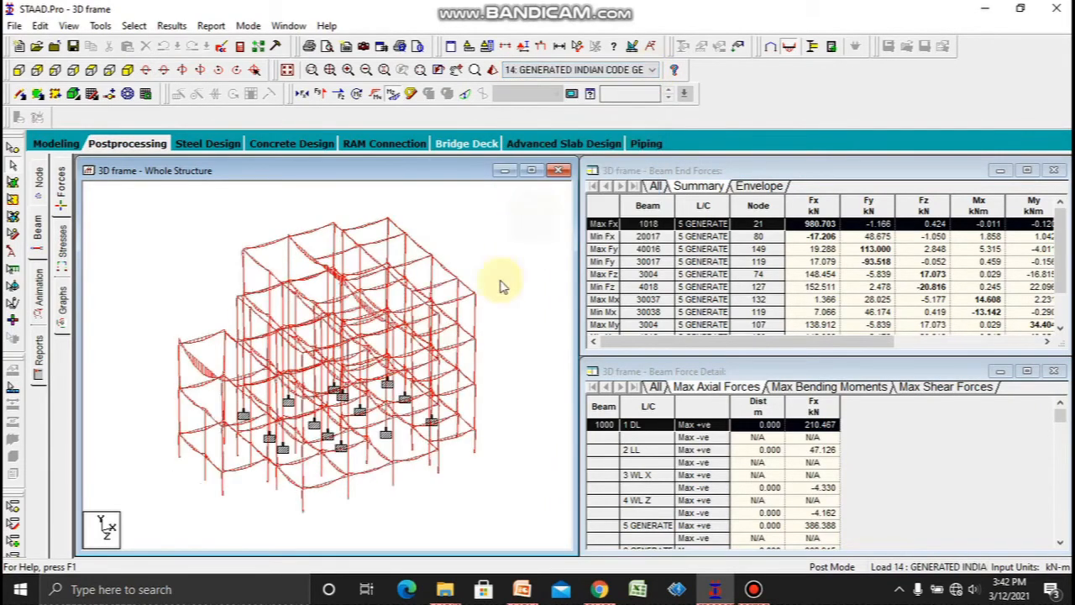
Reopen the beam force results from postprocessing and highlight the Max Fy, Max Fz and Min Fz beams in the end forces summary
left_click(65, 147)
left_click(124, 145)
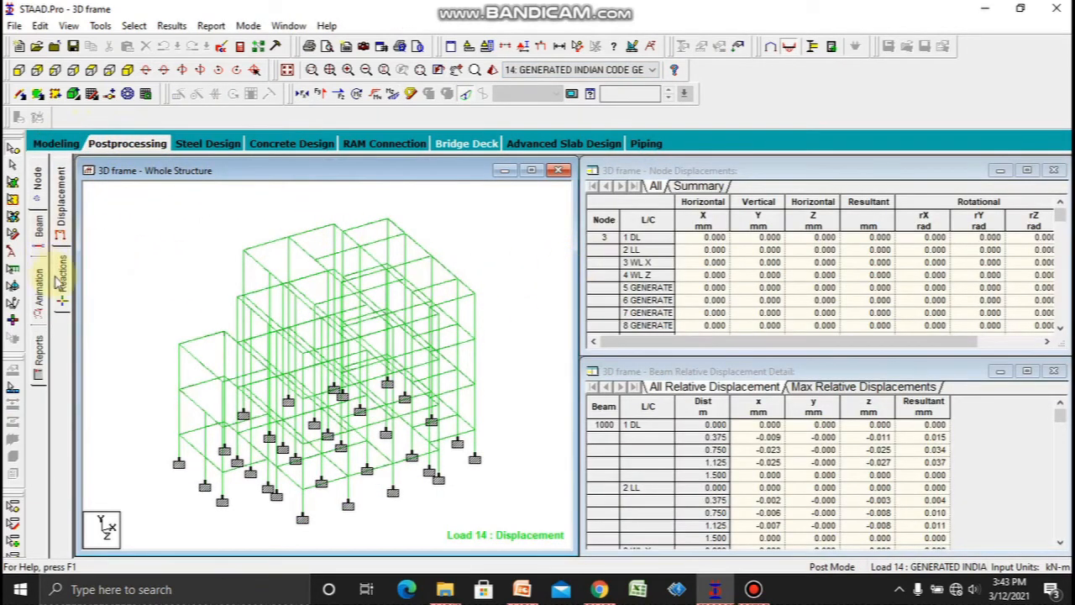
left_click(37, 227)
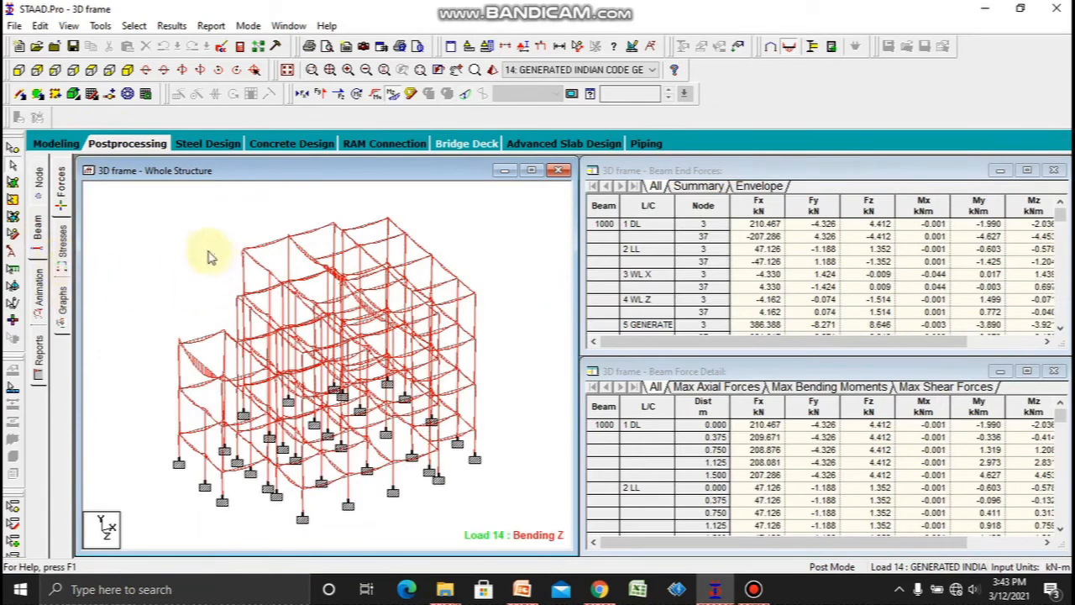
left_click(699, 187)
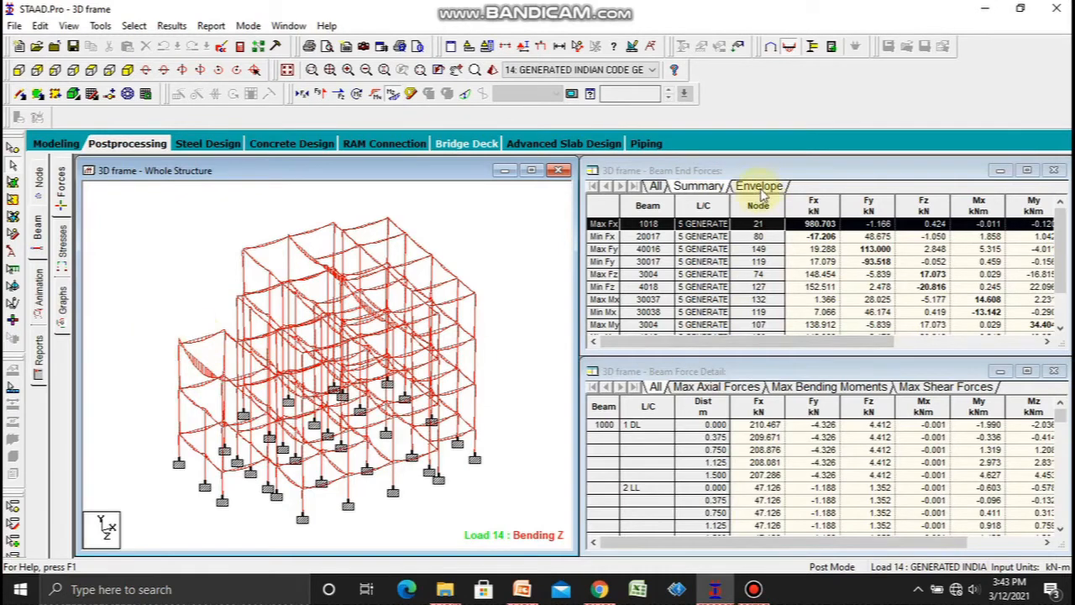
left_click(696, 186)
left_click(605, 249)
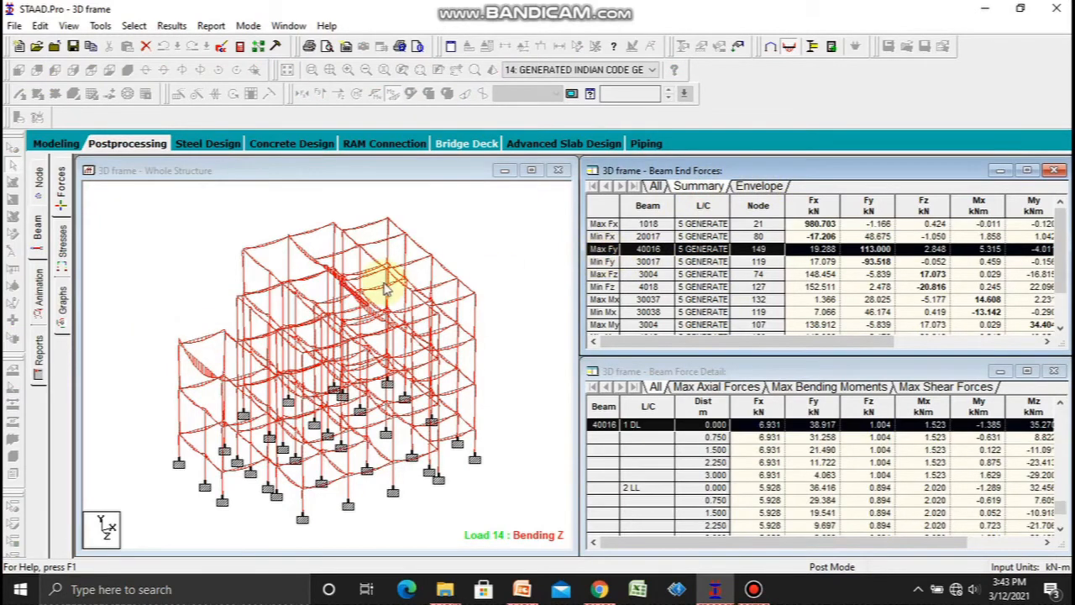
left_click(603, 274)
left_click(621, 287)
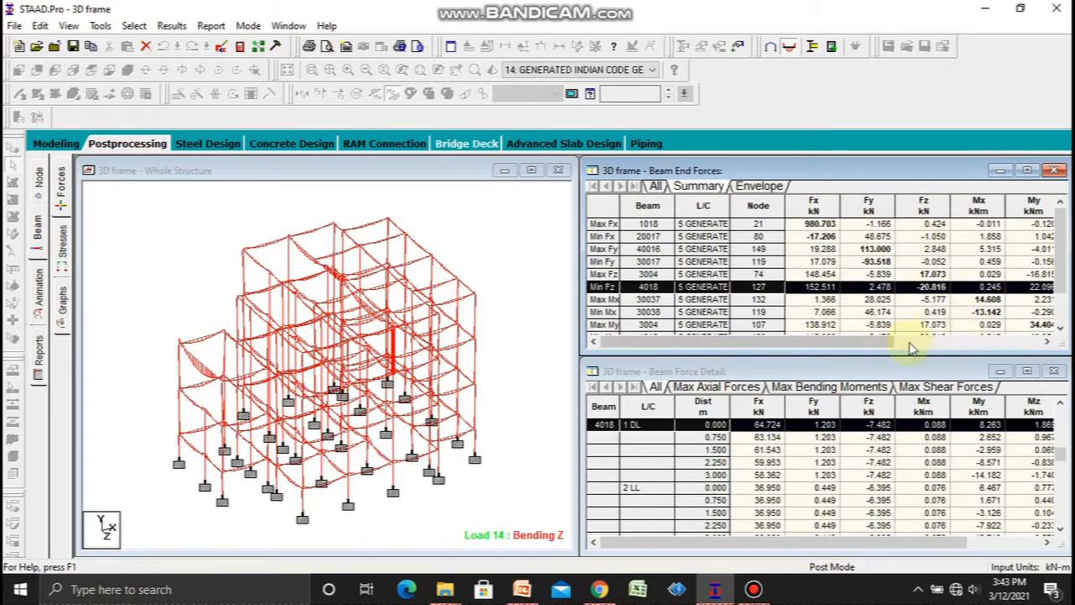
Examine the maximum axial forces, bending moments and shear forces of beam 4018
left_click(718, 387)
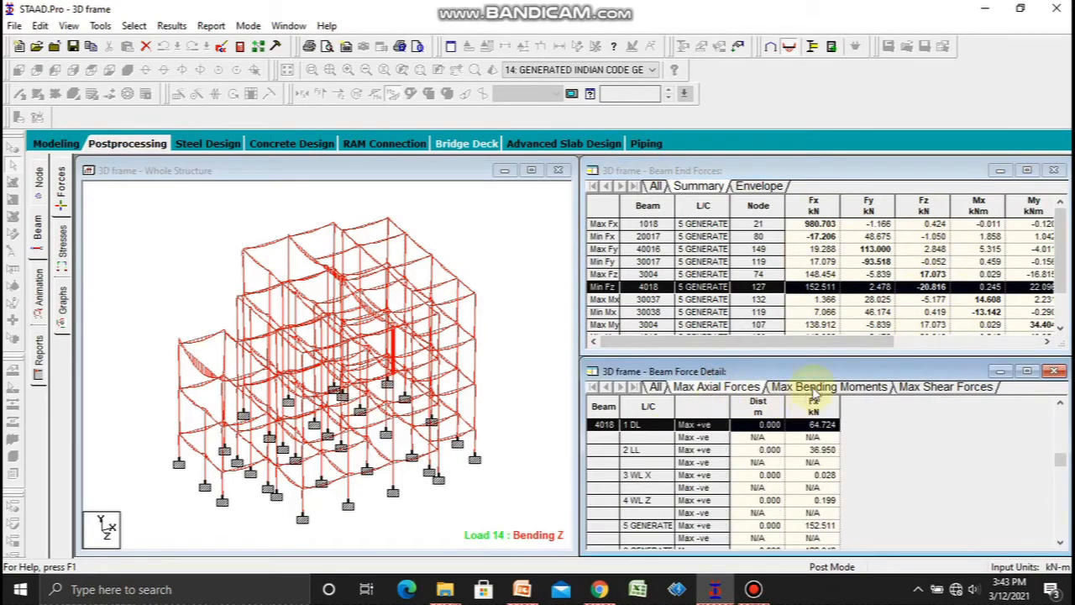
left_click(827, 387)
left_click(924, 387)
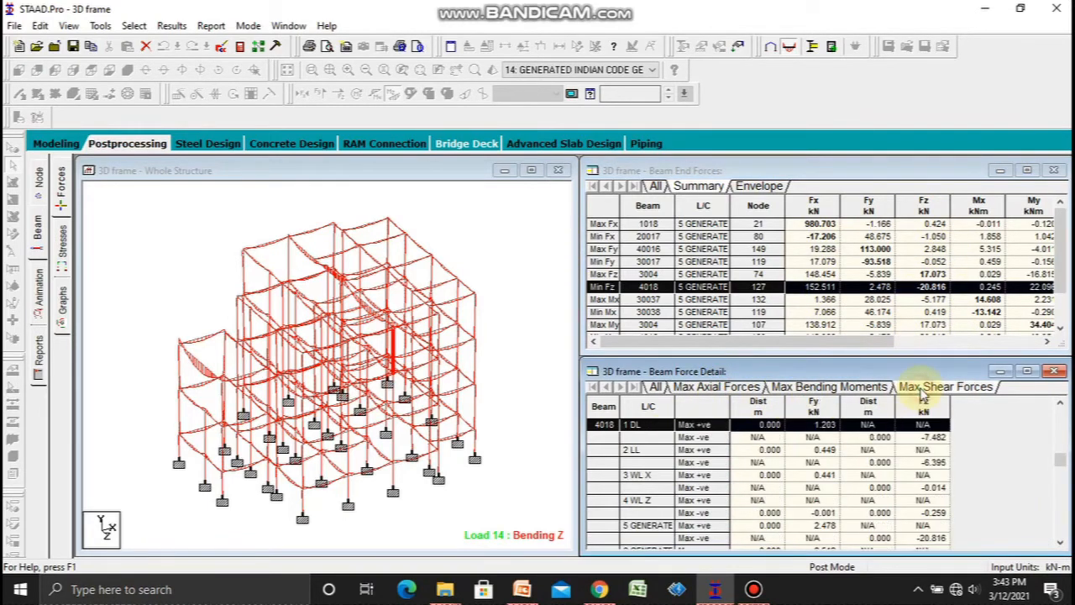
left_click(812, 388)
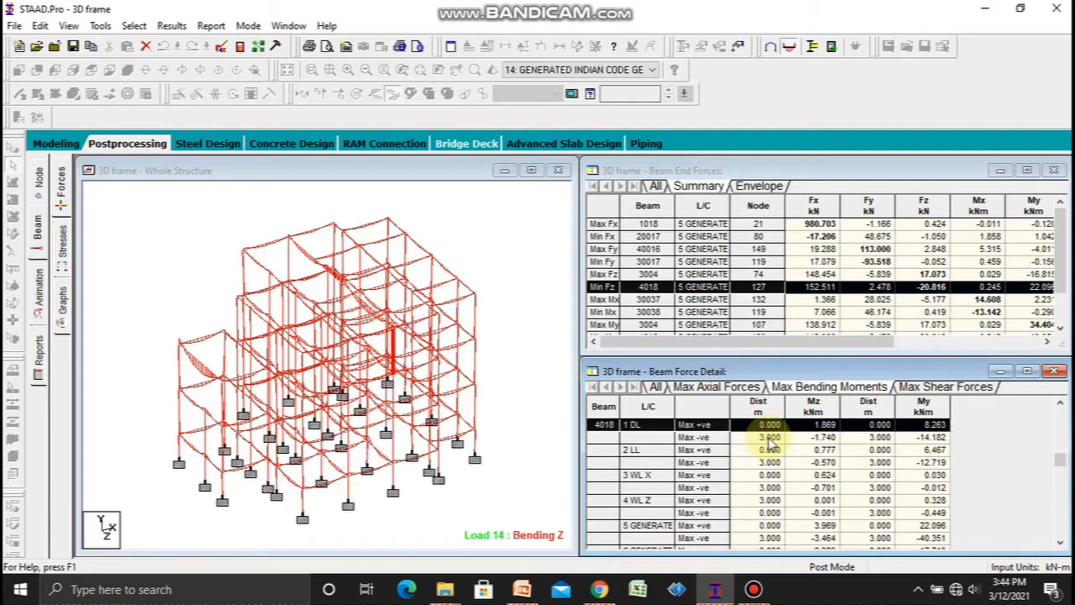
left_click(907, 388)
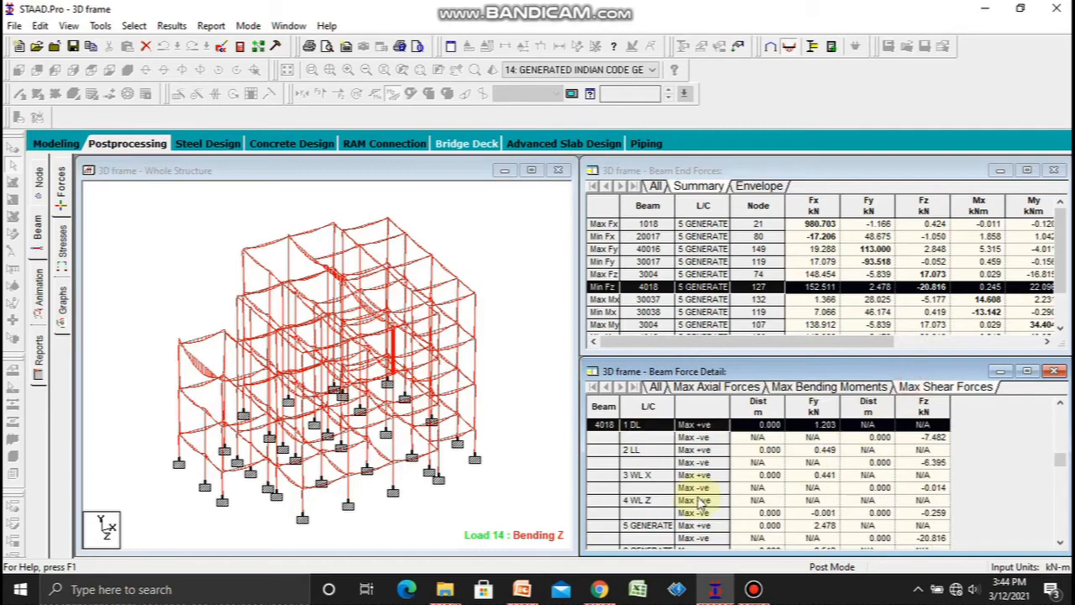
Open the beam stress results and inspect the 3D stress contours of beams 40018, 40000 and 3004, finishing on beam 40000
left_click(64, 243)
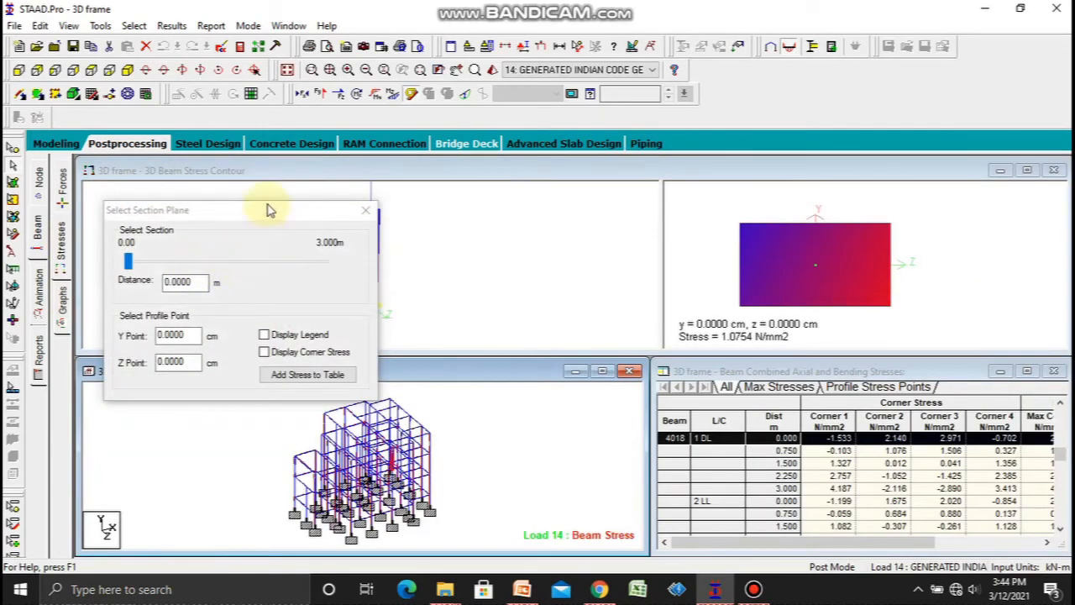
left_click_drag(269, 210, 657, 181)
left_click(409, 412)
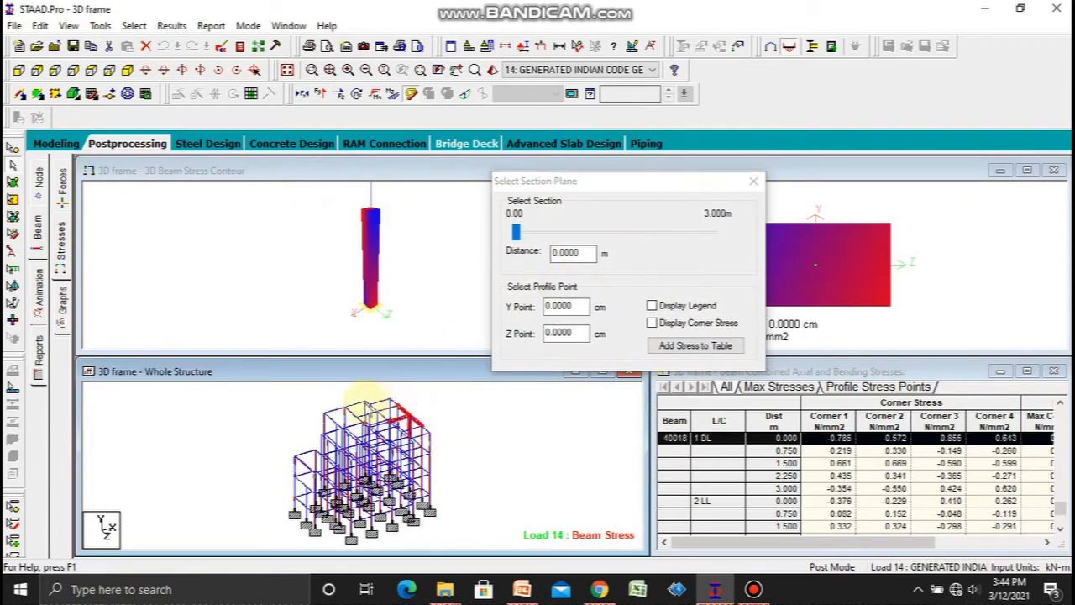
left_click(334, 410)
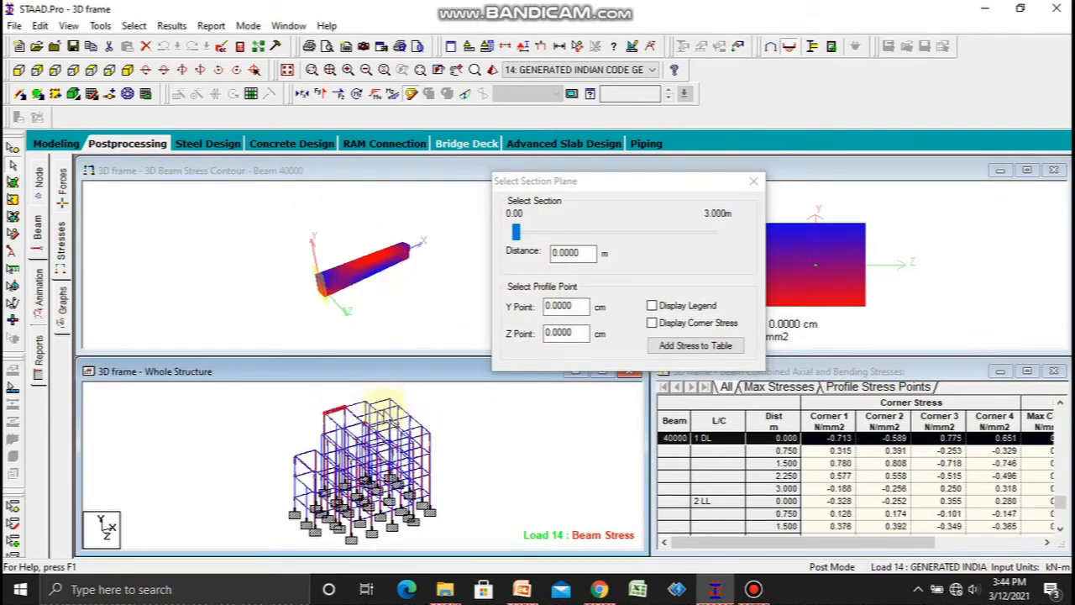
left_click(298, 467)
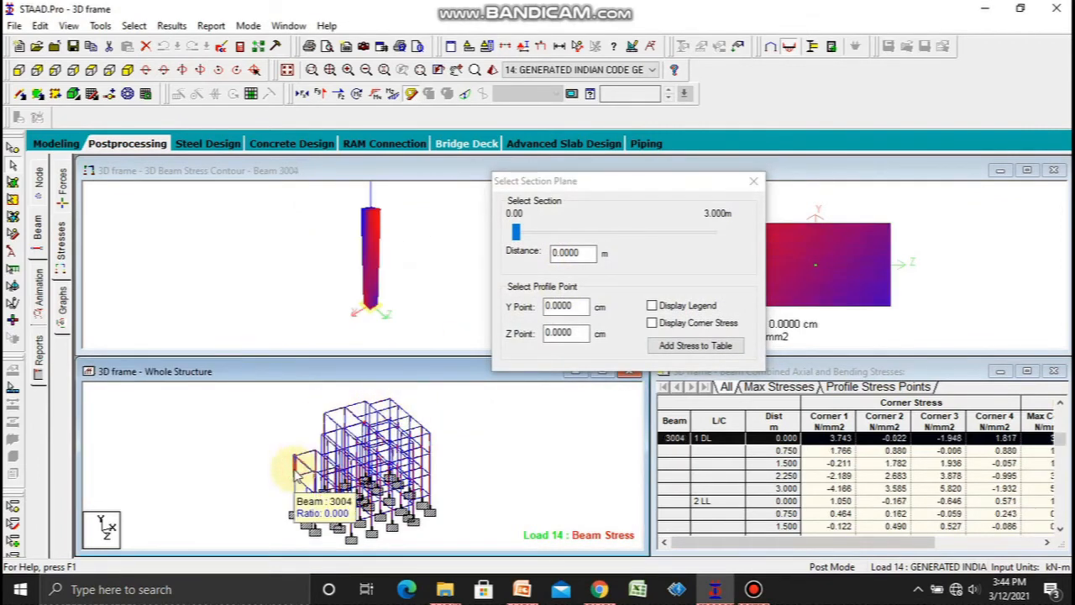
left_click(341, 411)
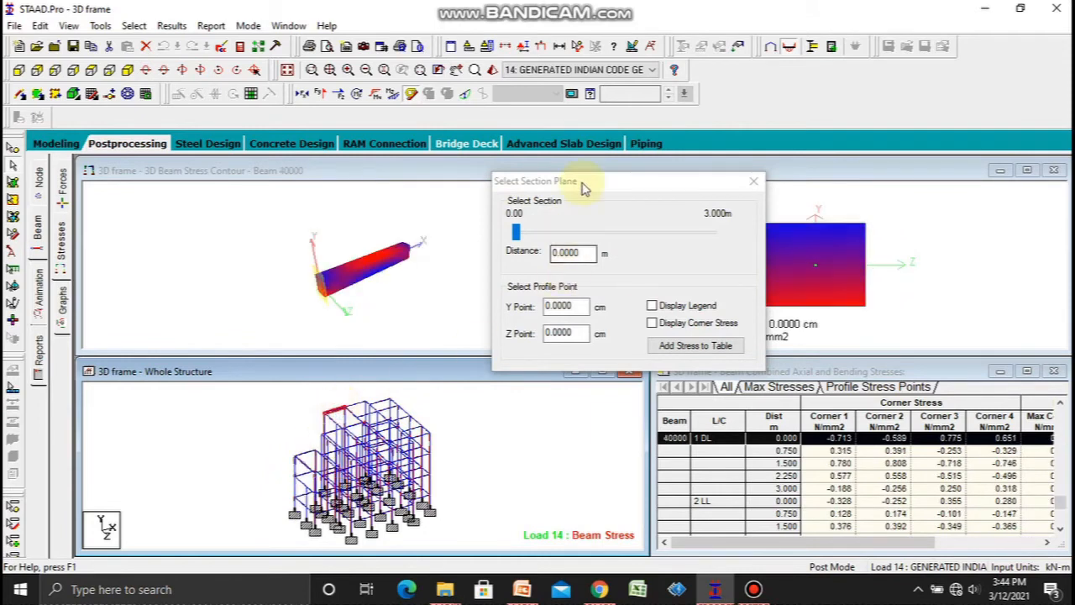
Uncover the section stress plot and review the maximum stresses and profile stress points tables for beam 40000
left_click_drag(586, 189, 248, 196)
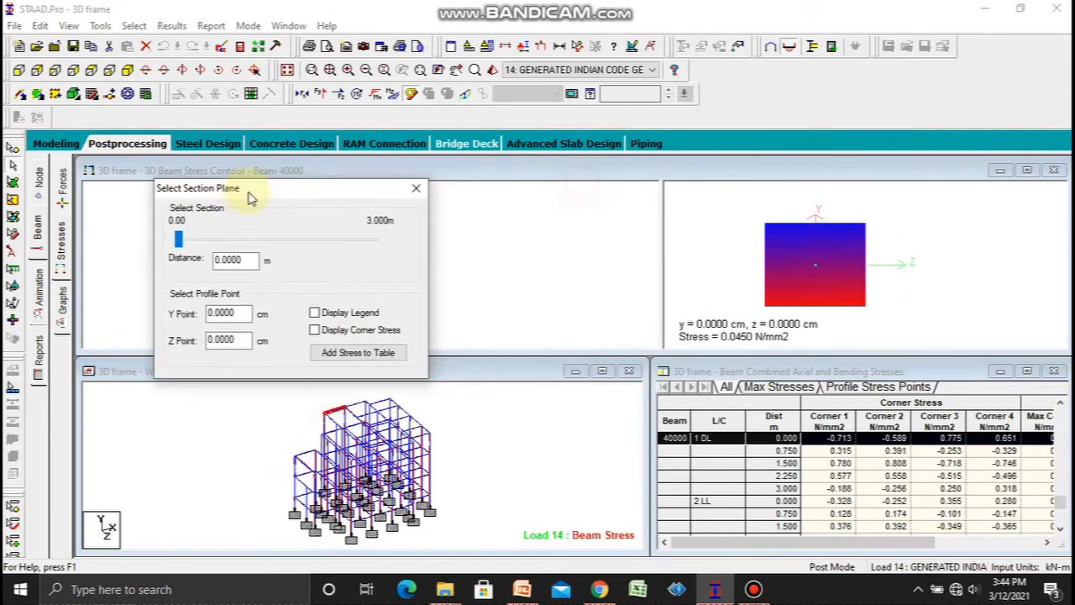
left_click(756, 385)
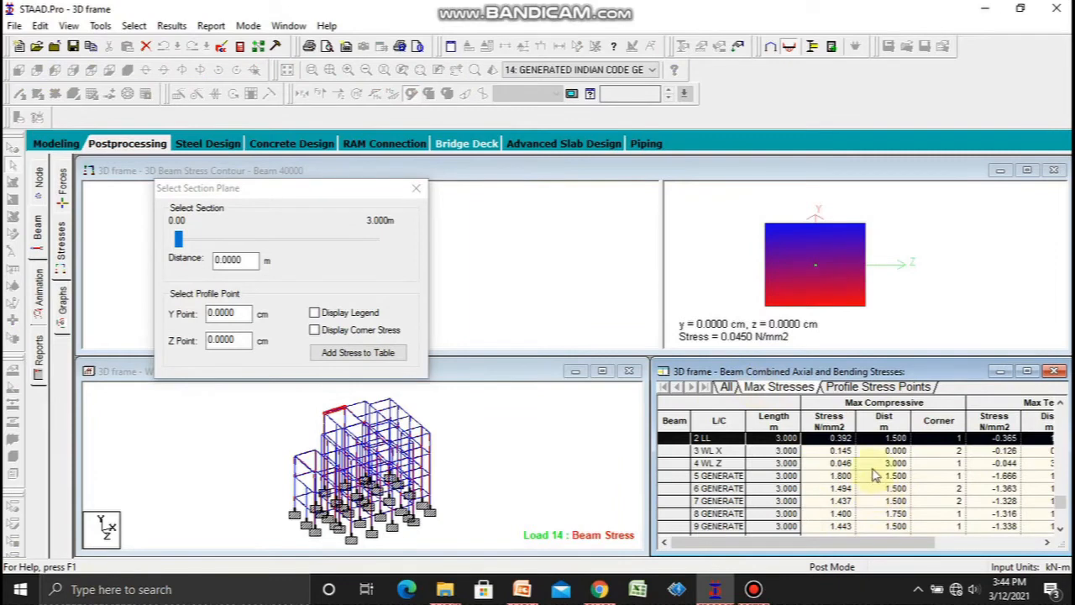
left_click(883, 389)
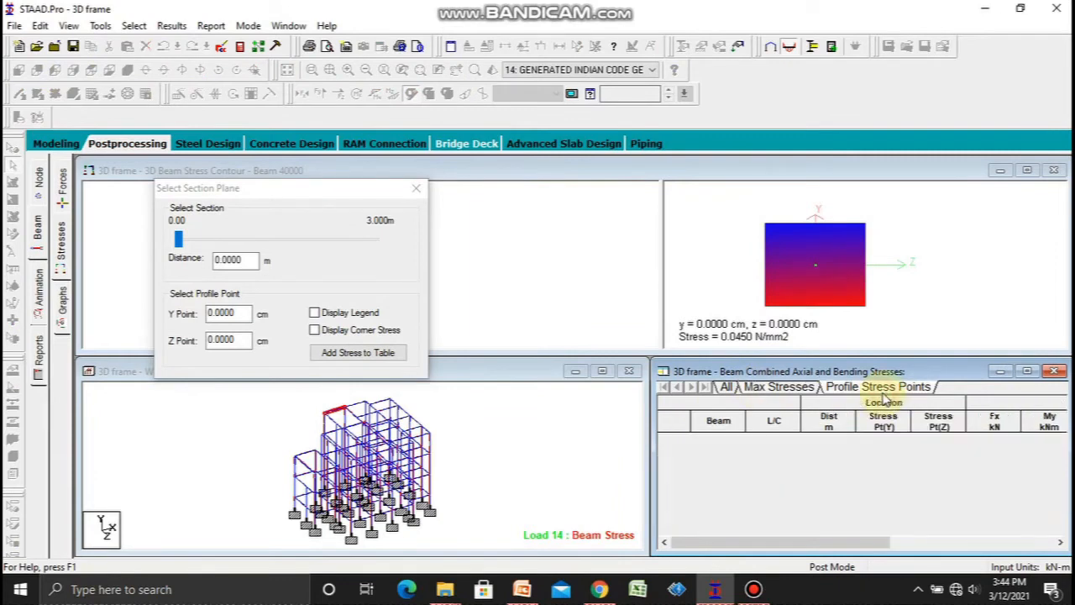
Review the maximum stresses table, uncover the section stress plot and inspect the 3D stress contours of beams 4000 and 1004
left_click(793, 393)
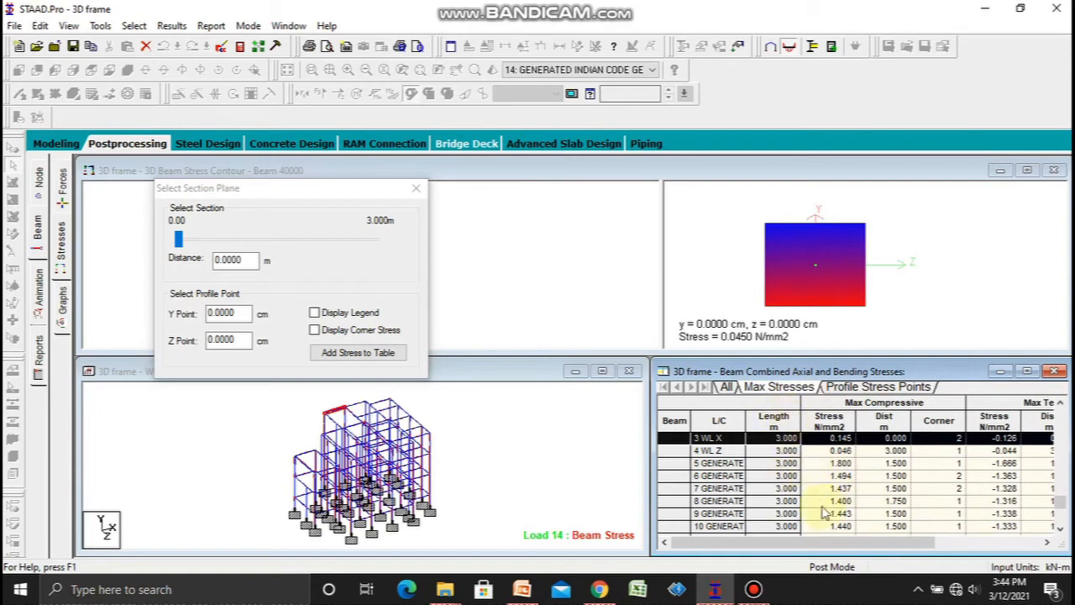
left_click_drag(336, 189, 823, 180)
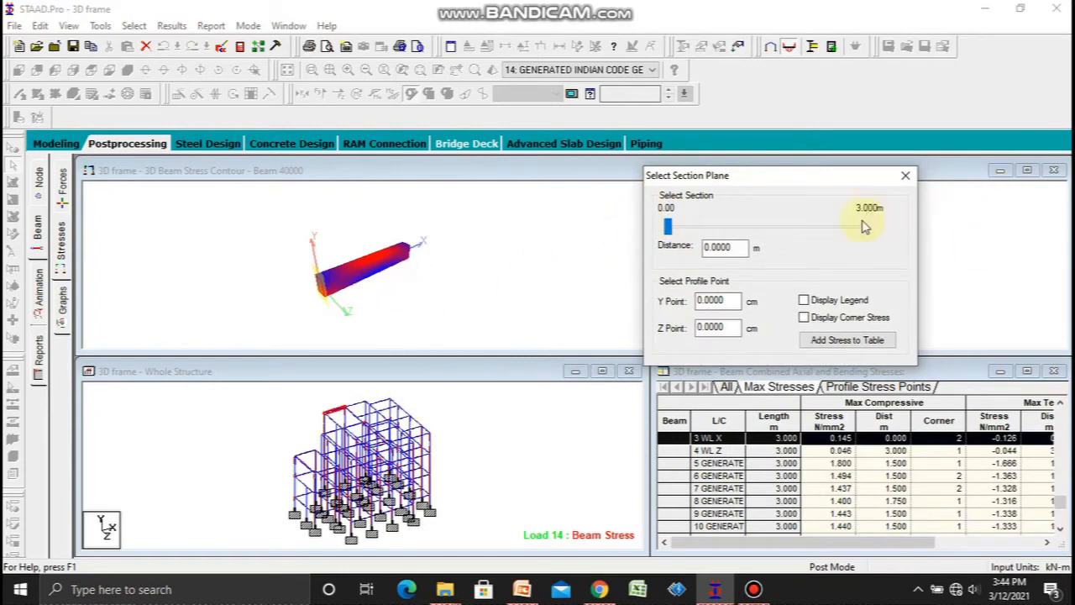
left_click(324, 423)
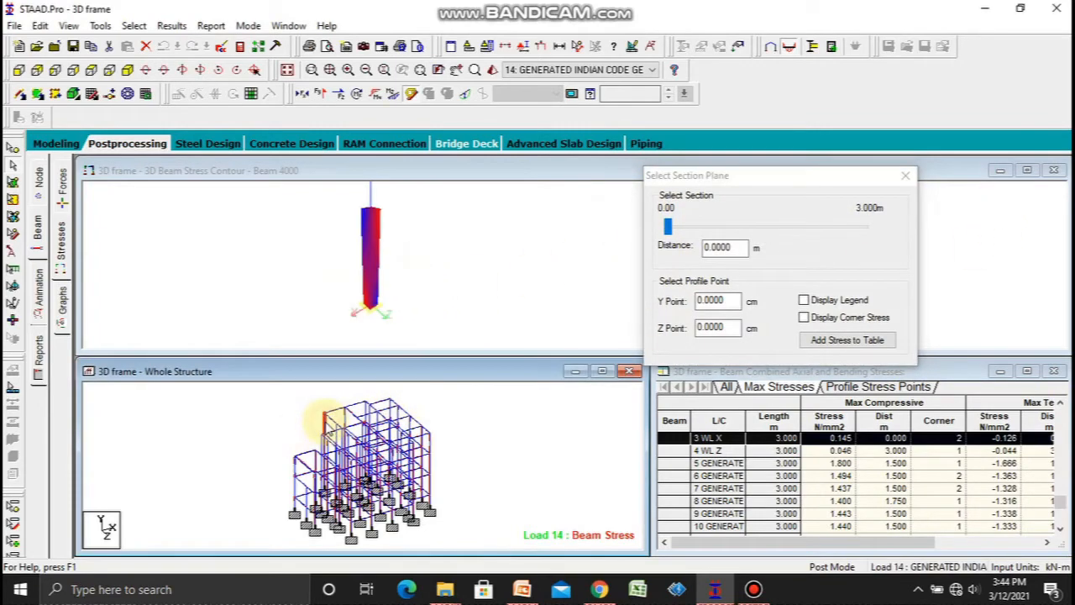
left_click(294, 502)
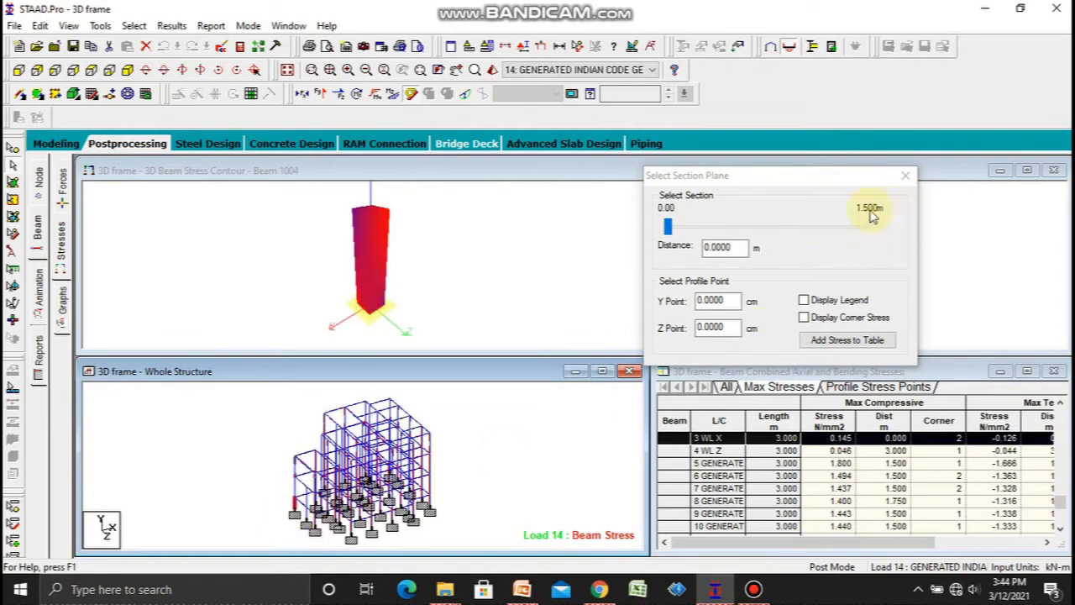
Place the section plane of beam 1004 at 0.54 m and display the stress legend and corner stresses
left_click(668, 227)
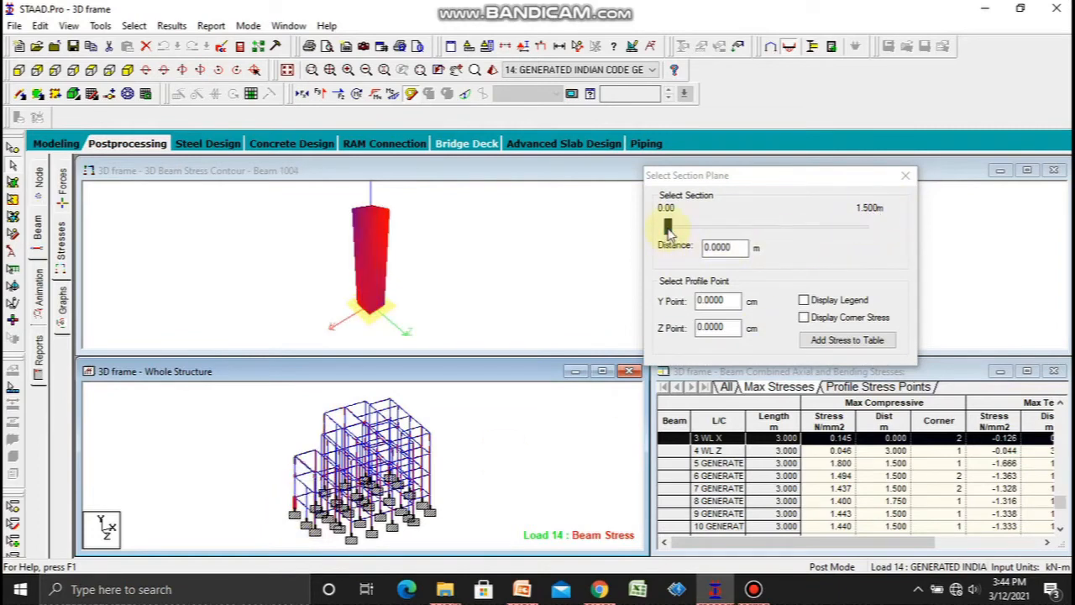
left_click_drag(670, 233, 739, 227)
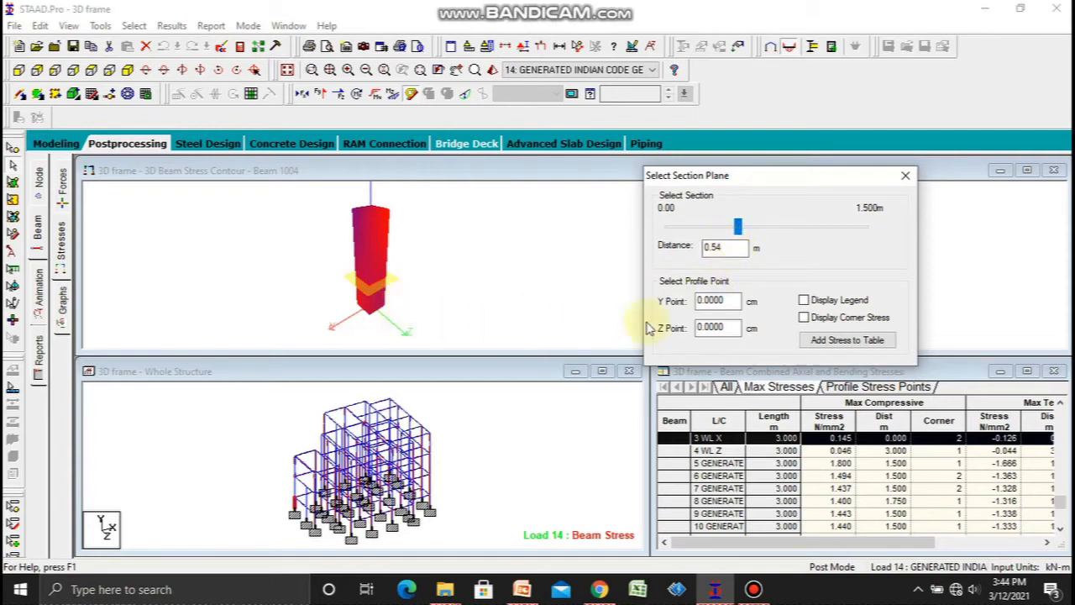
left_click(822, 306)
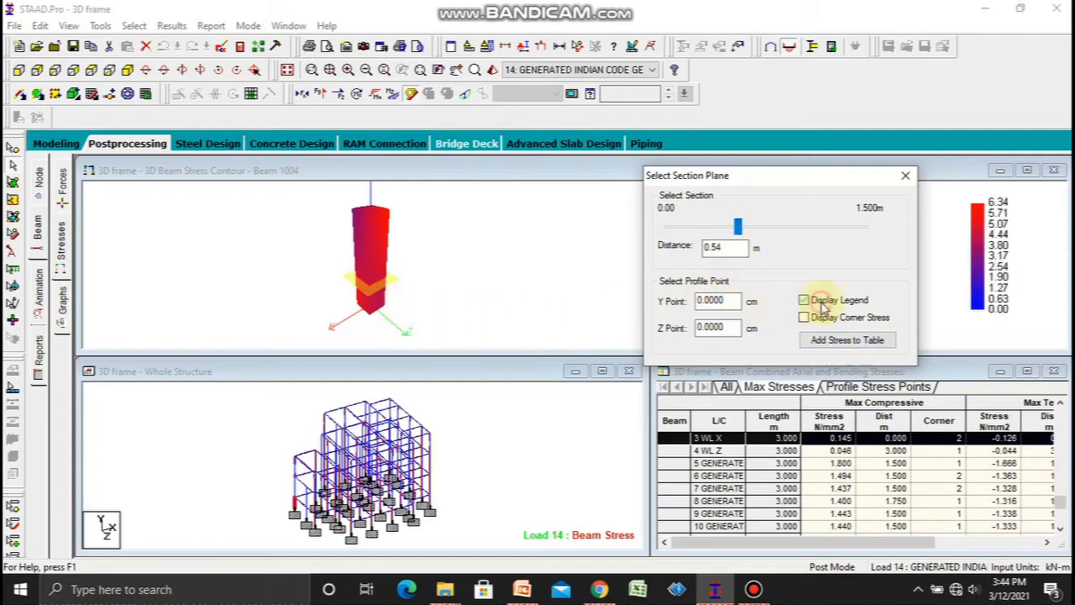
left_click(805, 317)
Compare the corner stresses of beam 1004 with the section plane at 0.60 m and 0.88 m, and close the section plane settings
left_click_drag(812, 183, 487, 215)
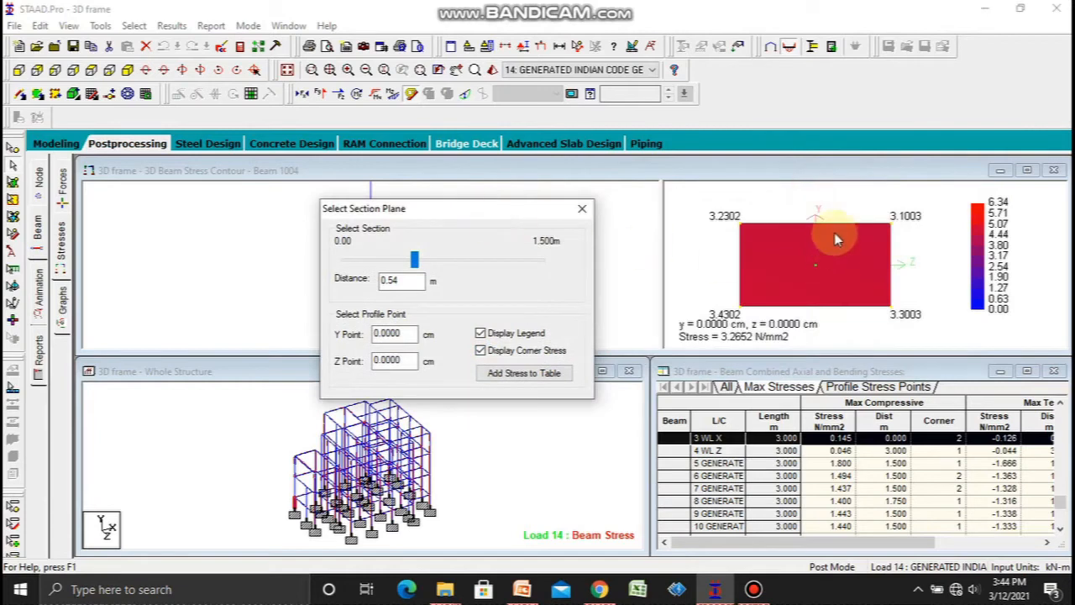
mouse_move(415, 259)
left_mouse_down()
mouse_move(375, 266)
mouse_move(423, 261)
left_mouse_up()
left_click_drag(500, 209, 509, 322)
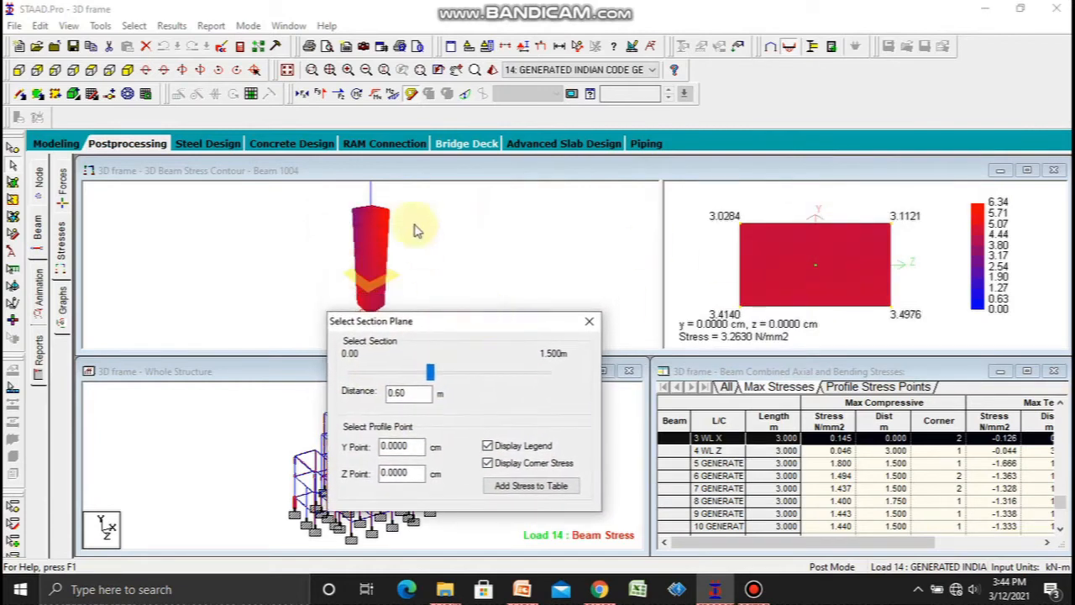
left_click_drag(431, 372, 469, 381)
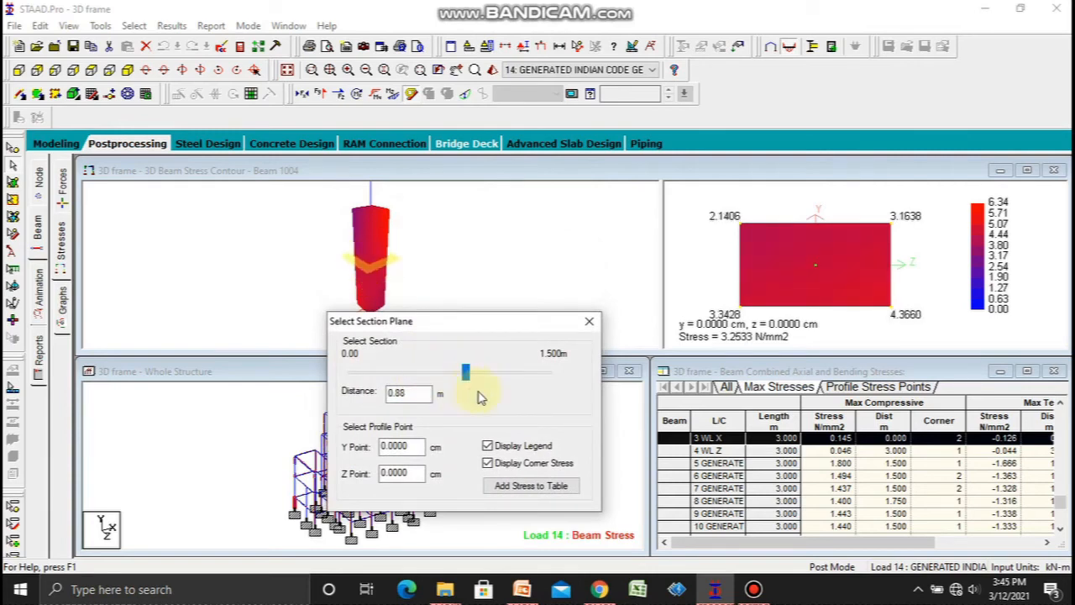
left_click(590, 324)
Open the beam graphs and view the Mz, Fy and Fx diagrams of beam 2004
left_click(66, 300)
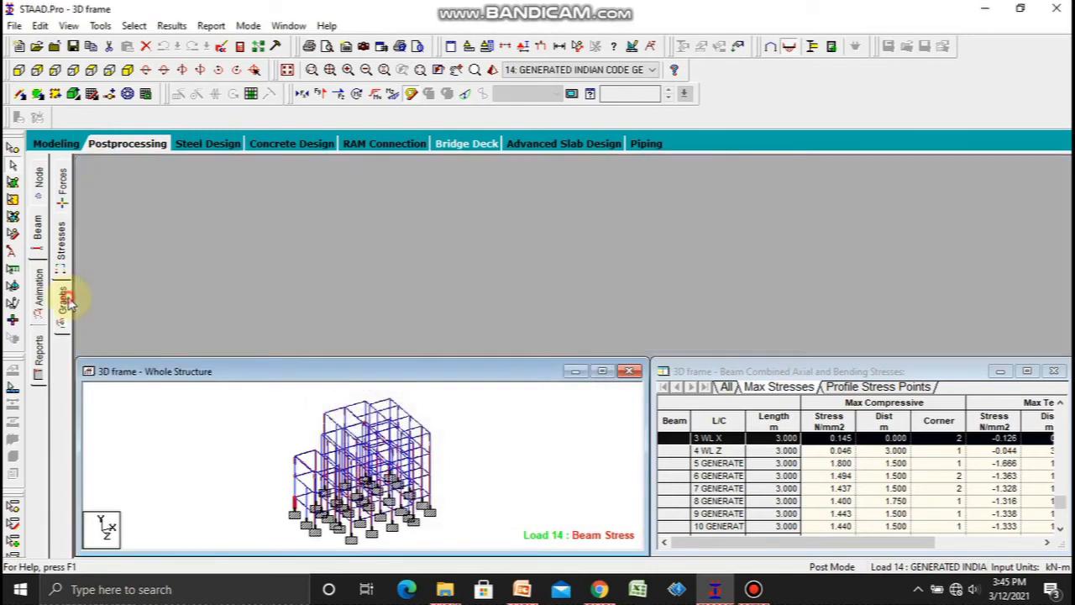
left_click(256, 425)
left_click(267, 403)
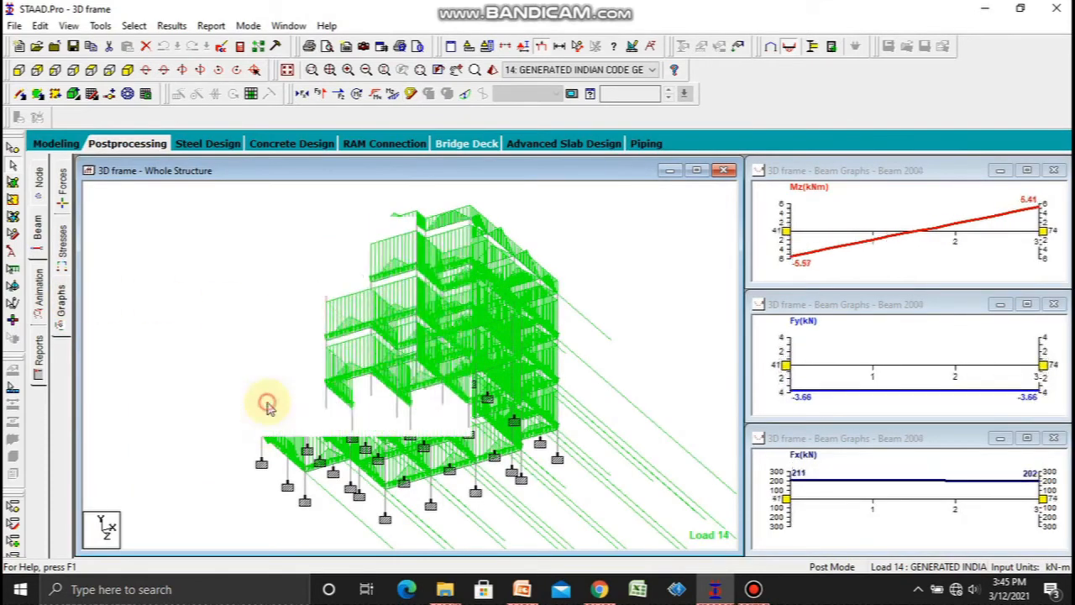
Return to the beam force results, replace the Bending Z diagram with Shear Z and Shear Y in turn, and hide the diagrams
left_click(62, 253)
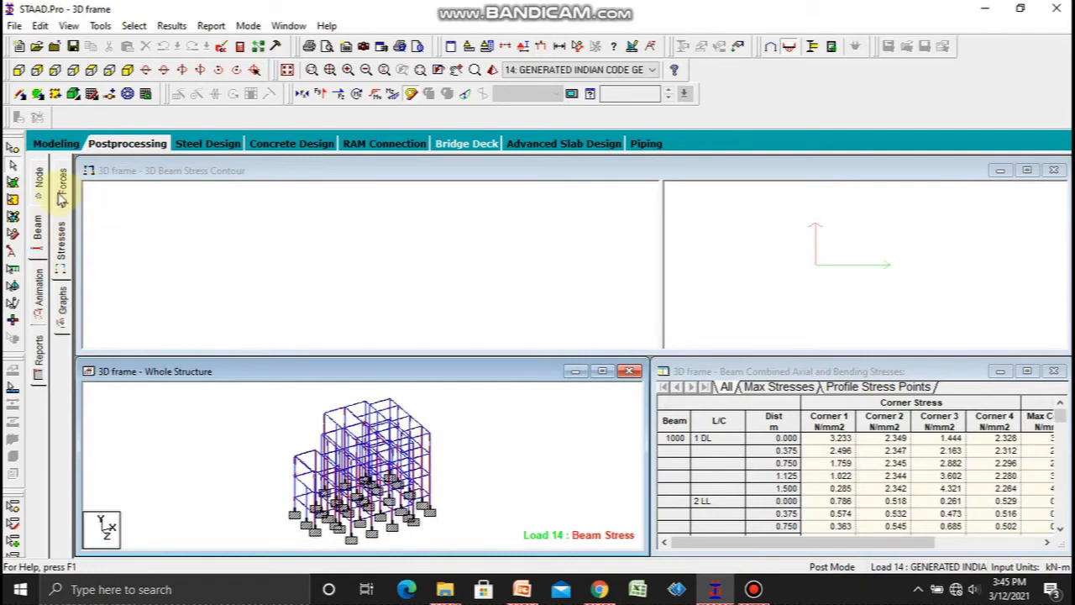
left_click(62, 193)
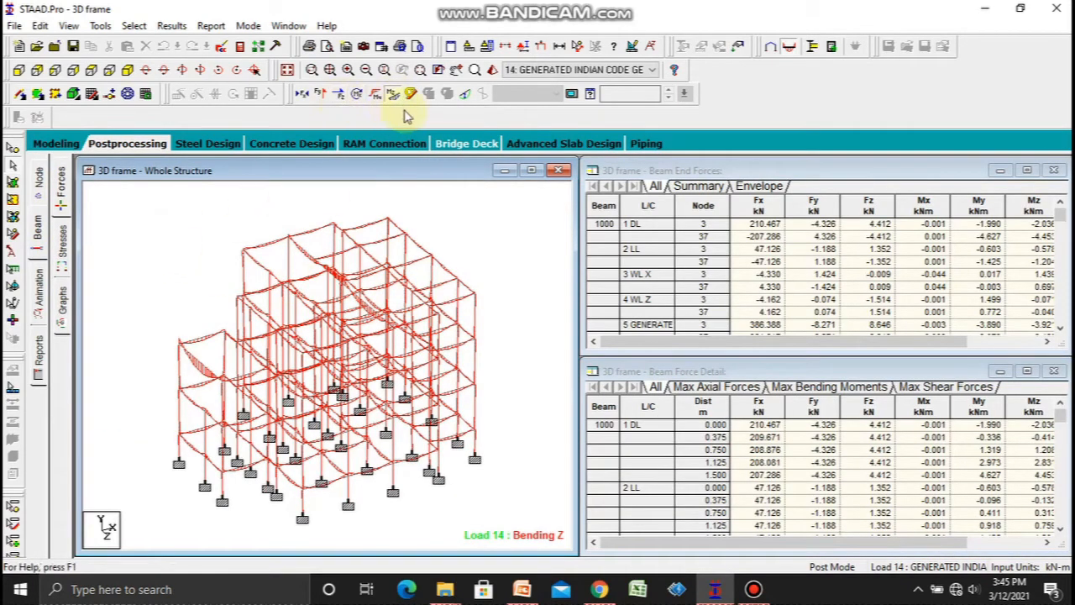
left_click(393, 94)
left_click(338, 94)
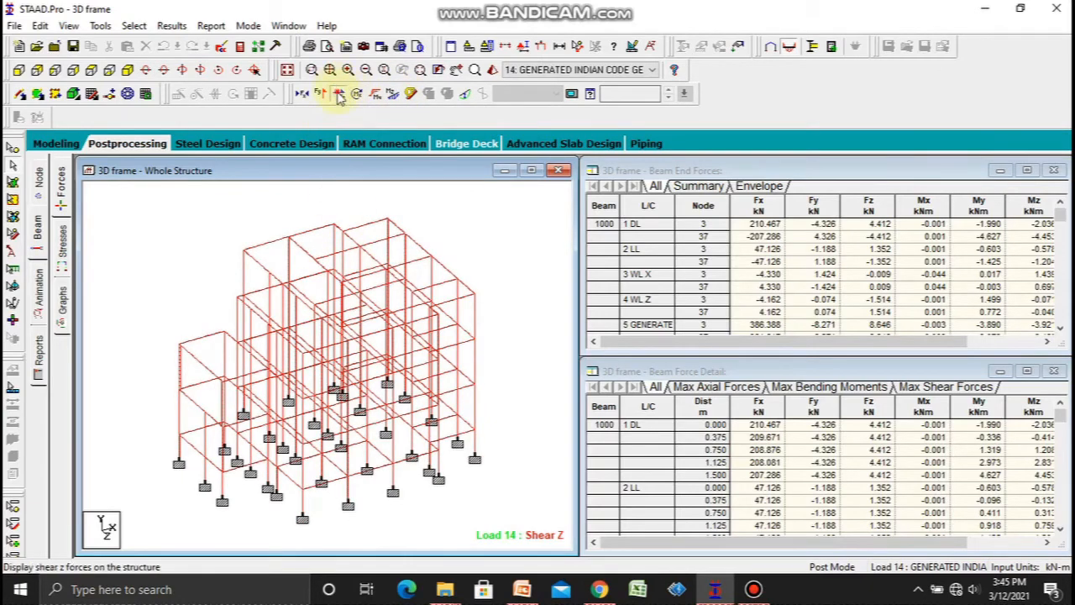
left_click(320, 93)
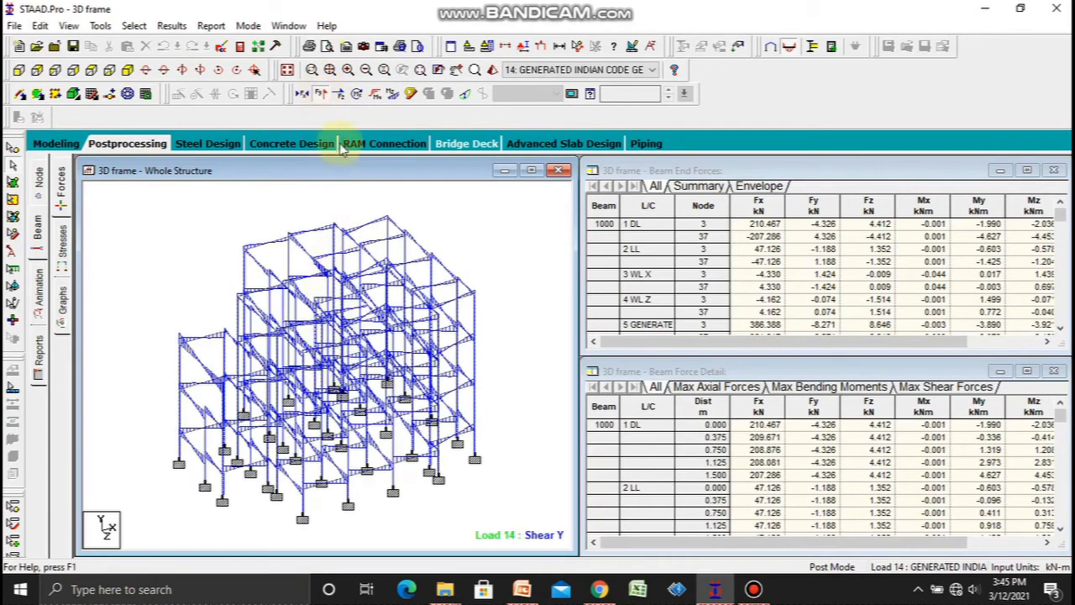
left_click(320, 93)
Select roof beam 40000 and examine its Mz, Fy and Fx graphs
left_click(270, 245)
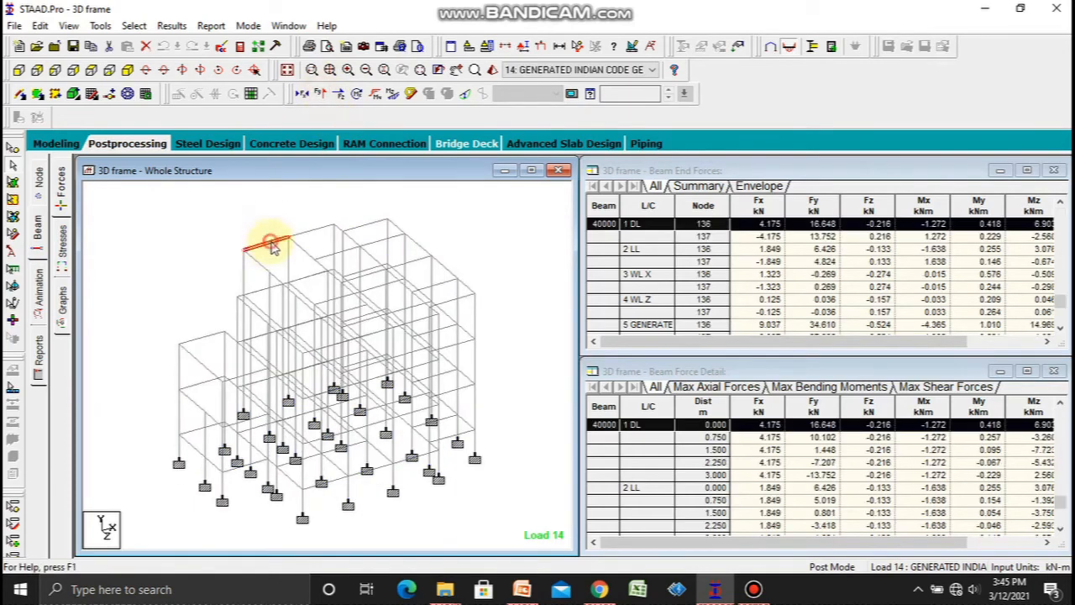
left_click(65, 300)
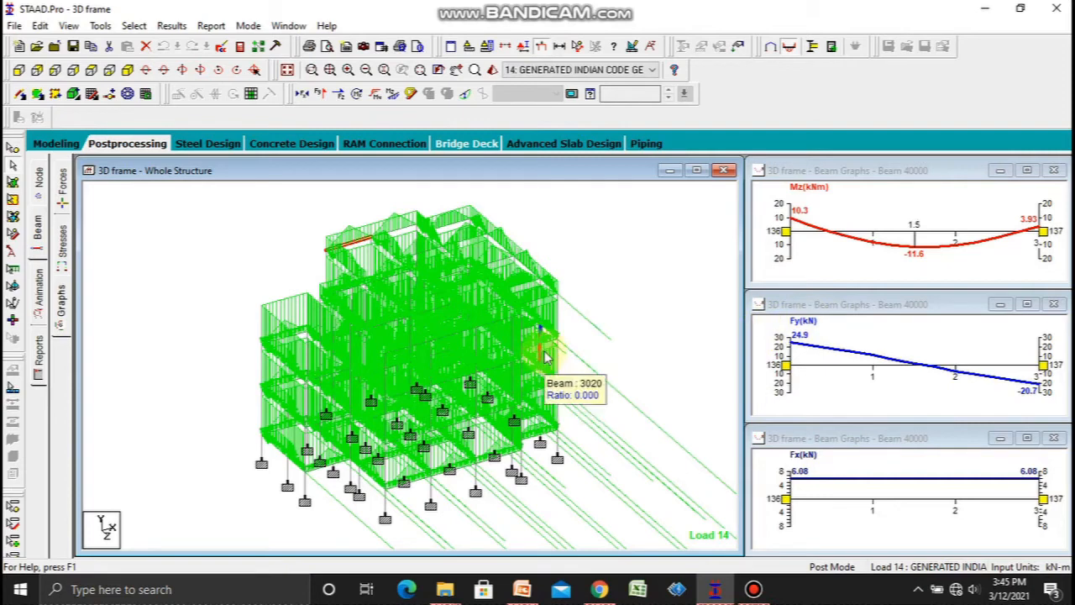
left_click(612, 253)
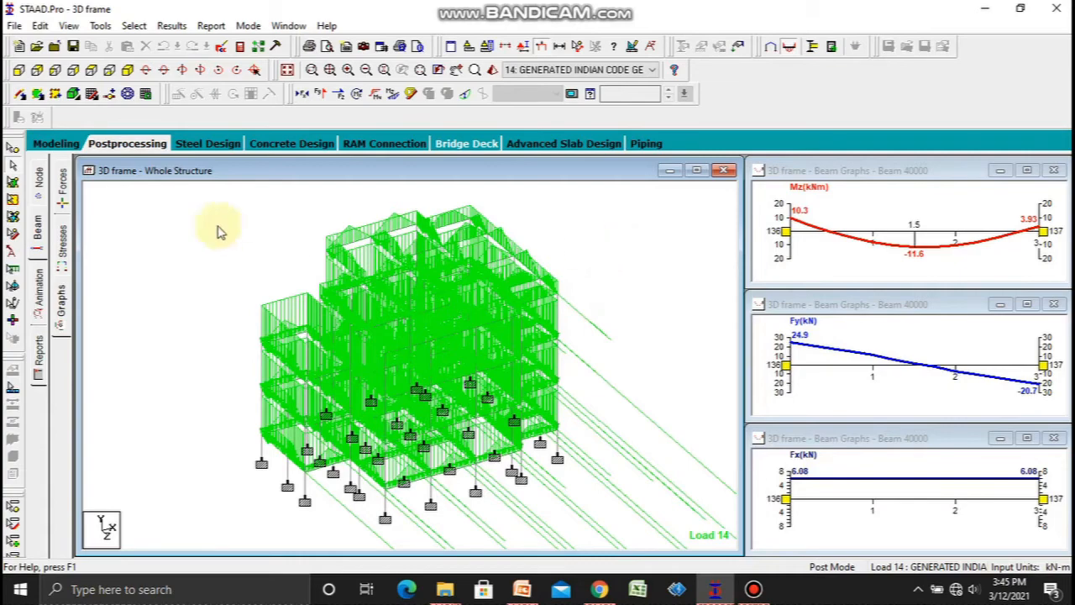
Reopen the beam force results with the Bending Z diagram and examine the end forces and force details of beam 3004
left_click(60, 186)
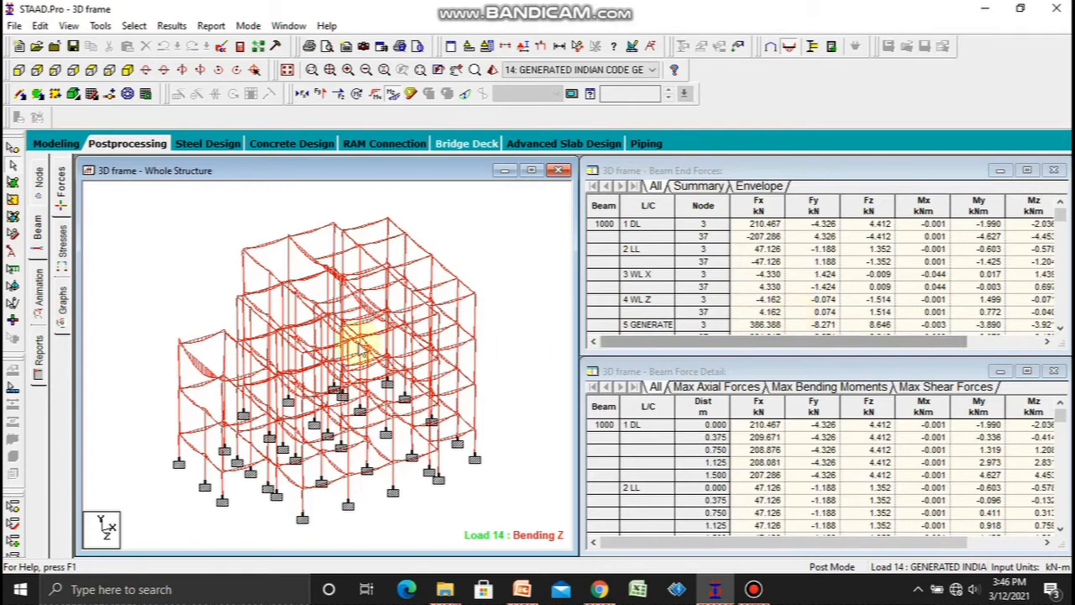
left_click(176, 370)
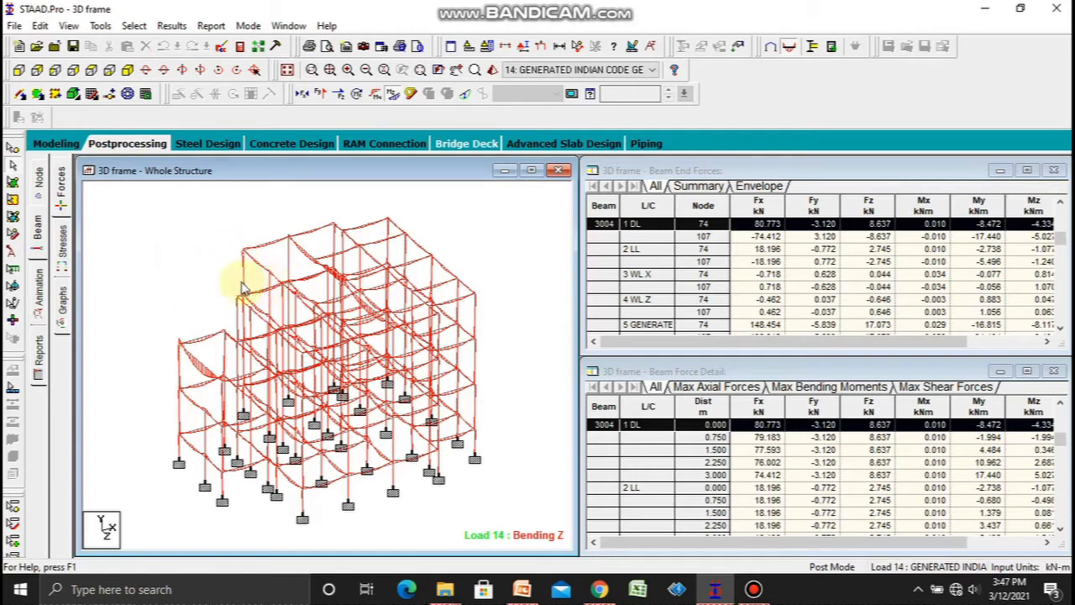
mouse_move(242, 287)
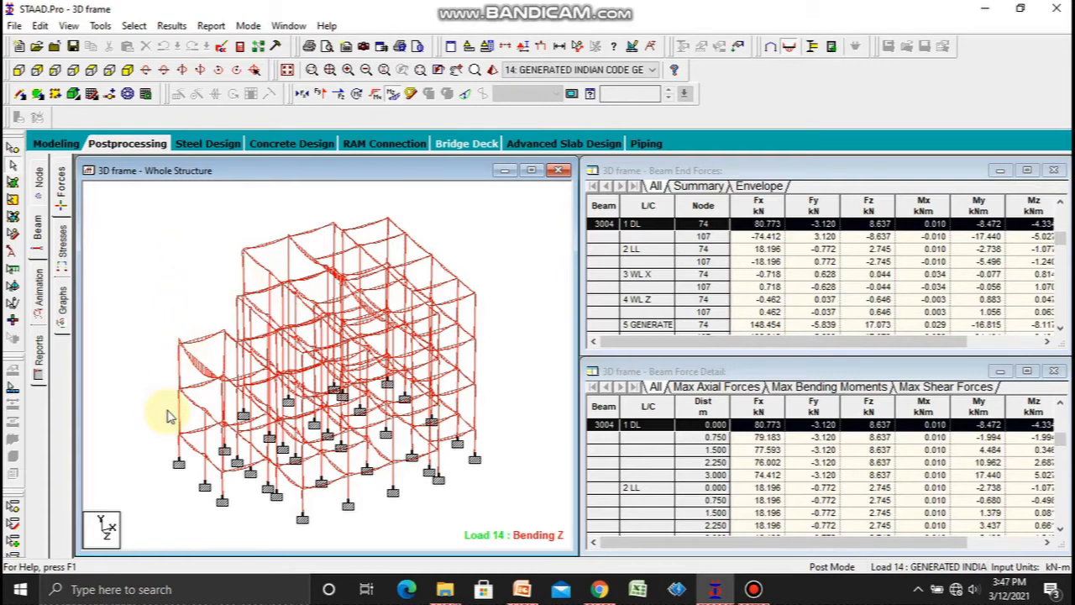
mouse_move(177, 401)
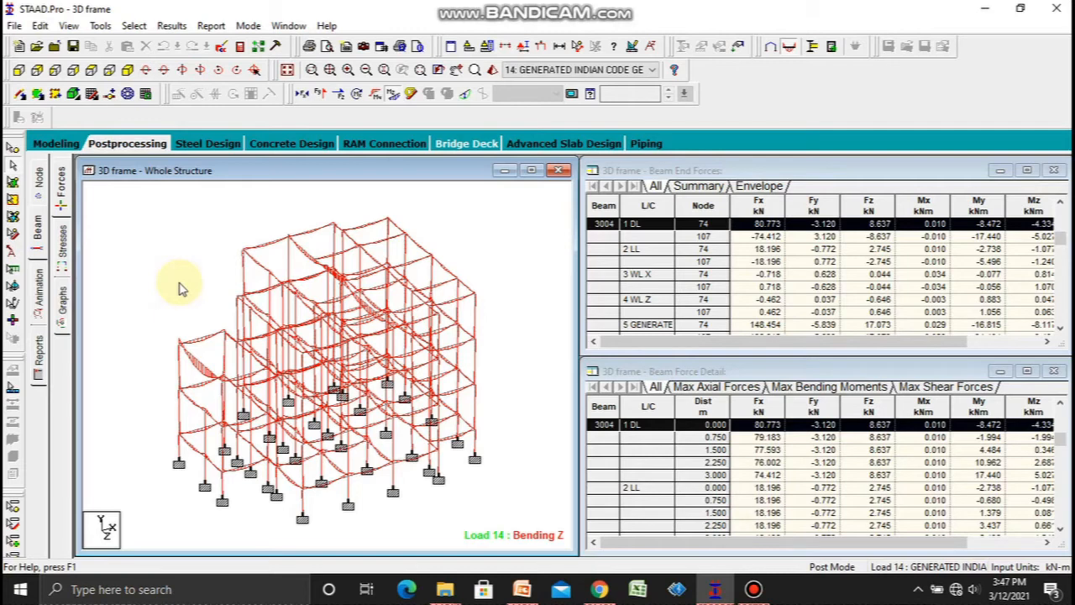
Highlight column 3004 with the members meeting at its lower joint, including beam 20009, and select the whole corner column line
left_click(180, 409)
left_click(182, 370)
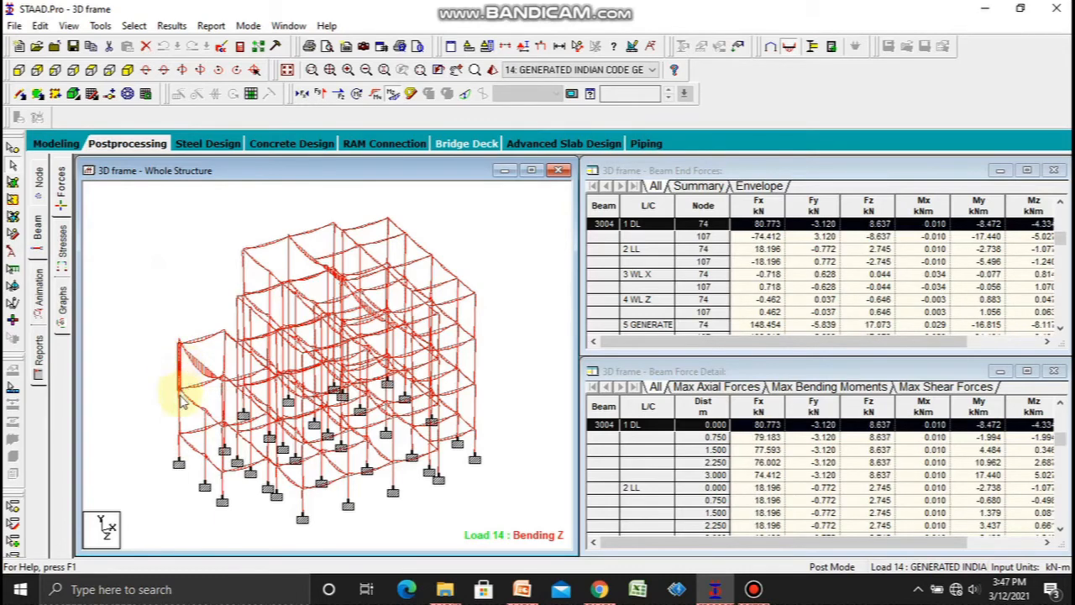
left_click(191, 401)
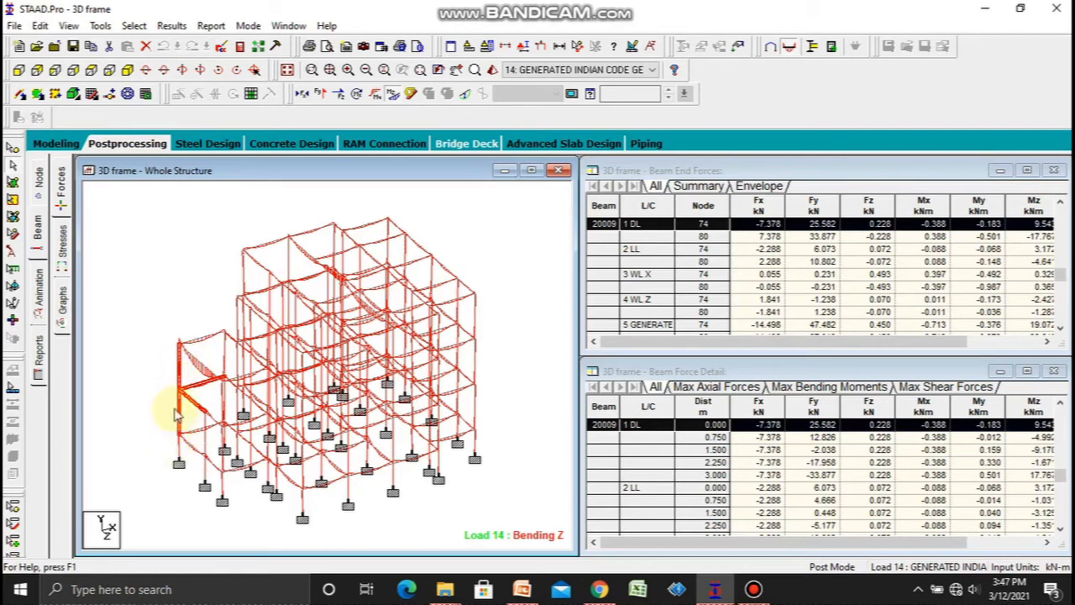
left_click(160, 362)
left_click_drag(163, 330, 189, 483)
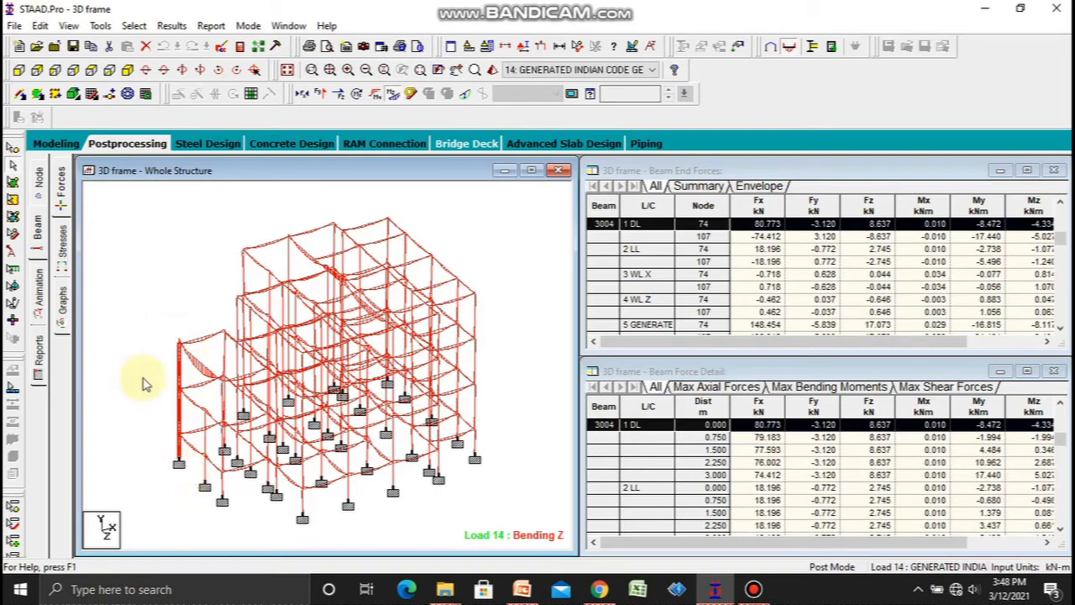
Clear the column line selection and inspect the forces of its base column and of roof beam 40036
left_click(149, 308)
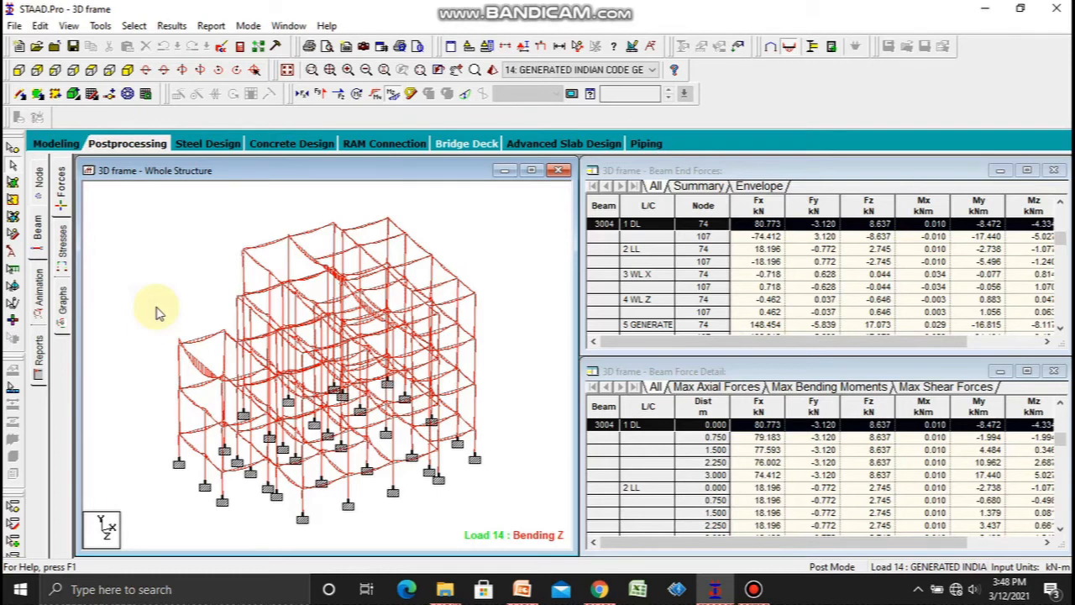
left_click(181, 447)
left_click(340, 233)
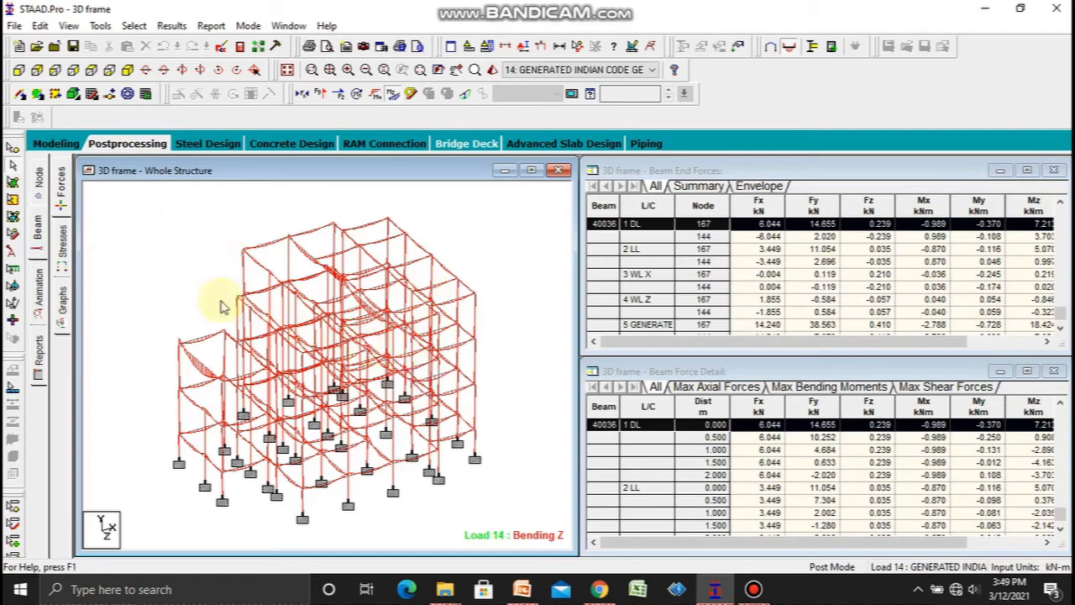
Open the animation results and animate the structure's section displacement under load case 14
left_click(58, 245)
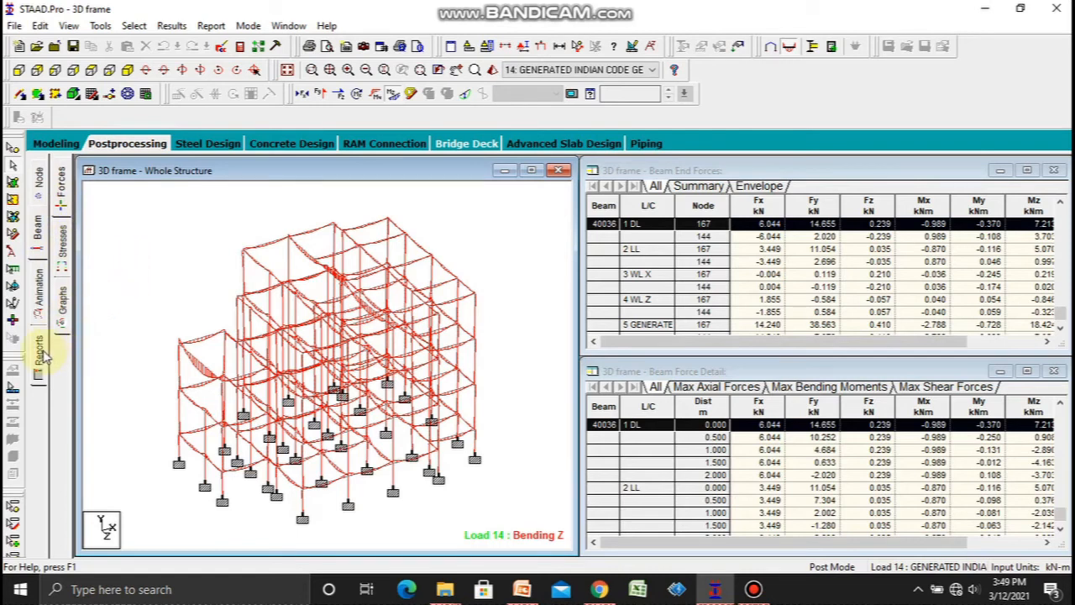
left_click(38, 290)
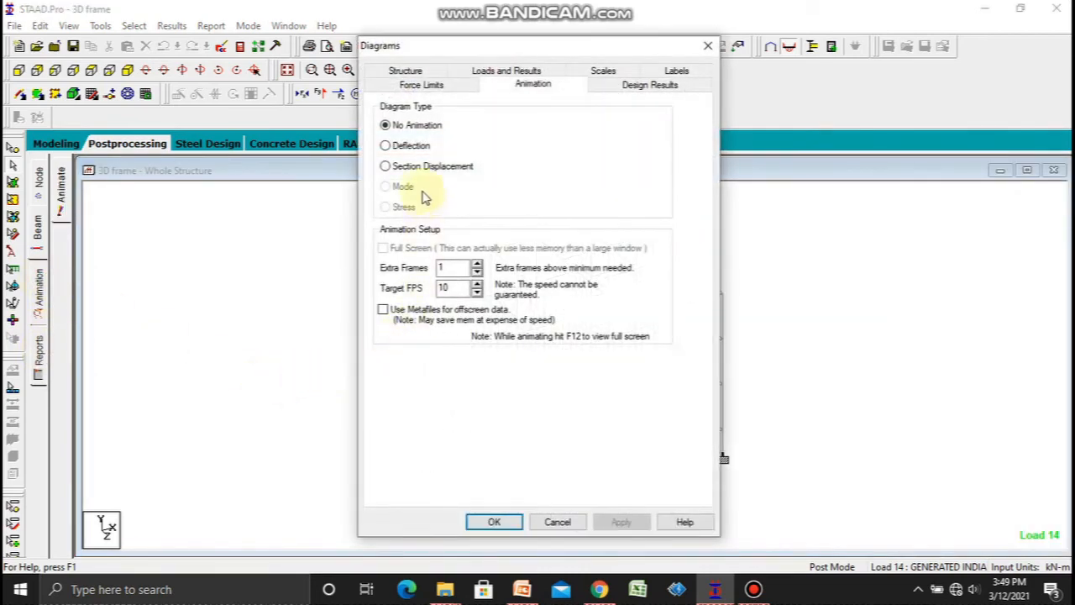
left_click(410, 167)
left_click(509, 521)
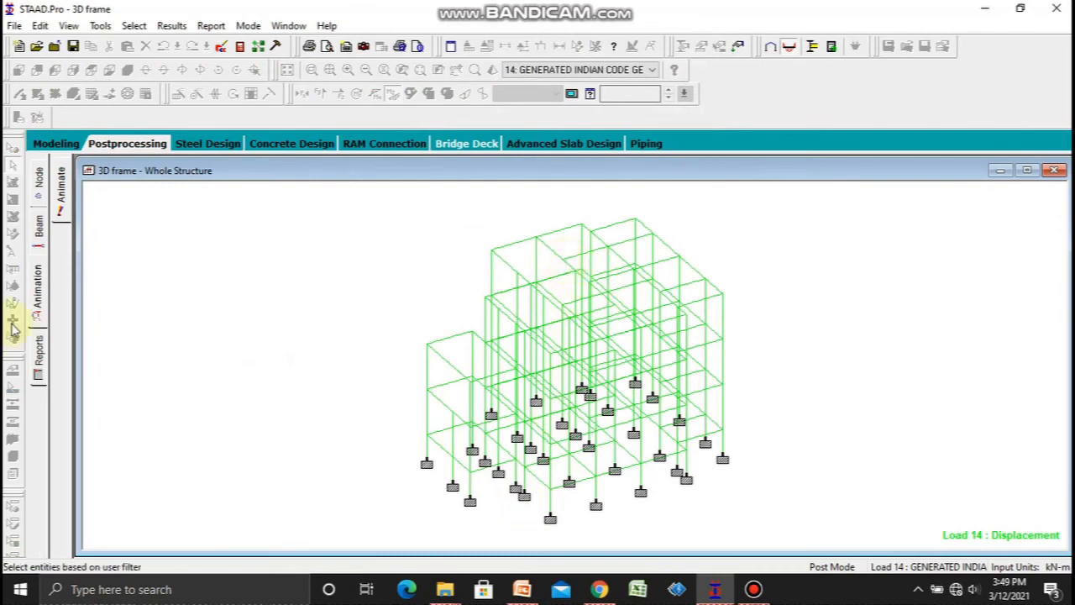
Reopen the animation settings and apply the Deflection animation to the whole structure
left_click(40, 292)
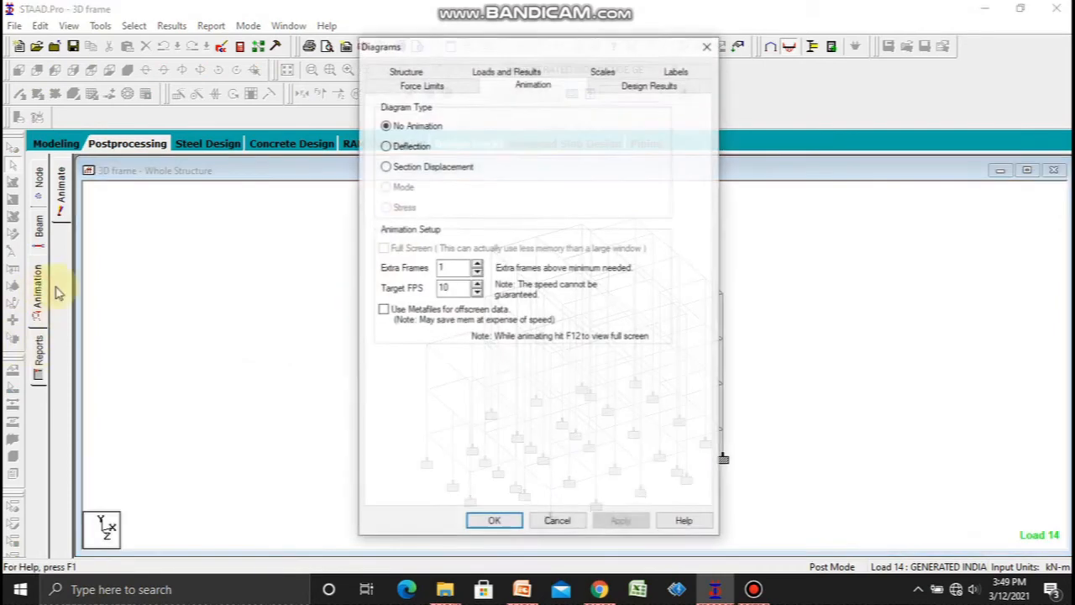
left_click(386, 145)
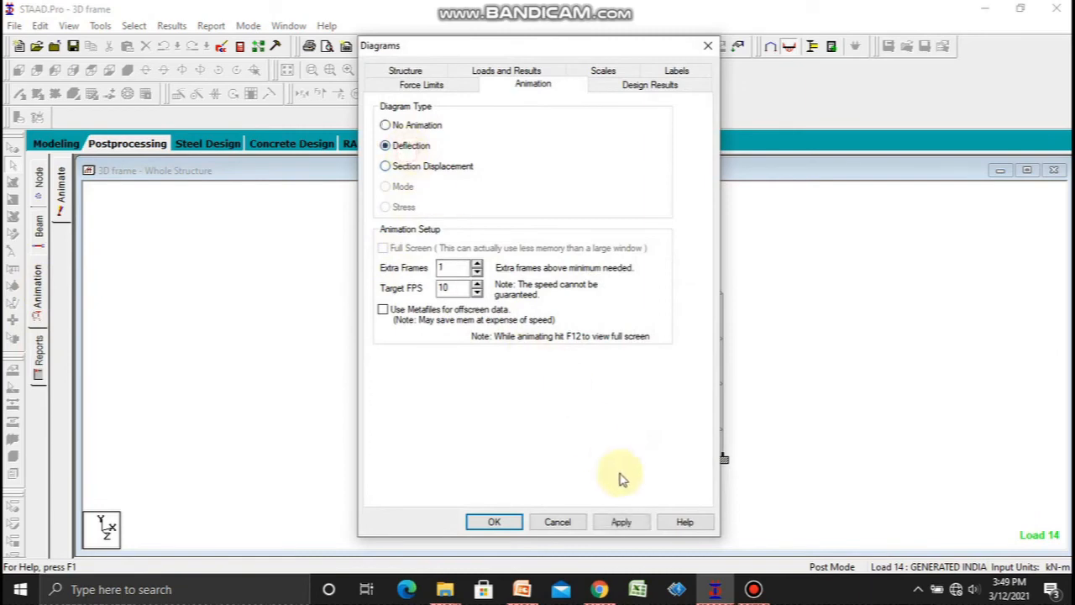
left_click(620, 521)
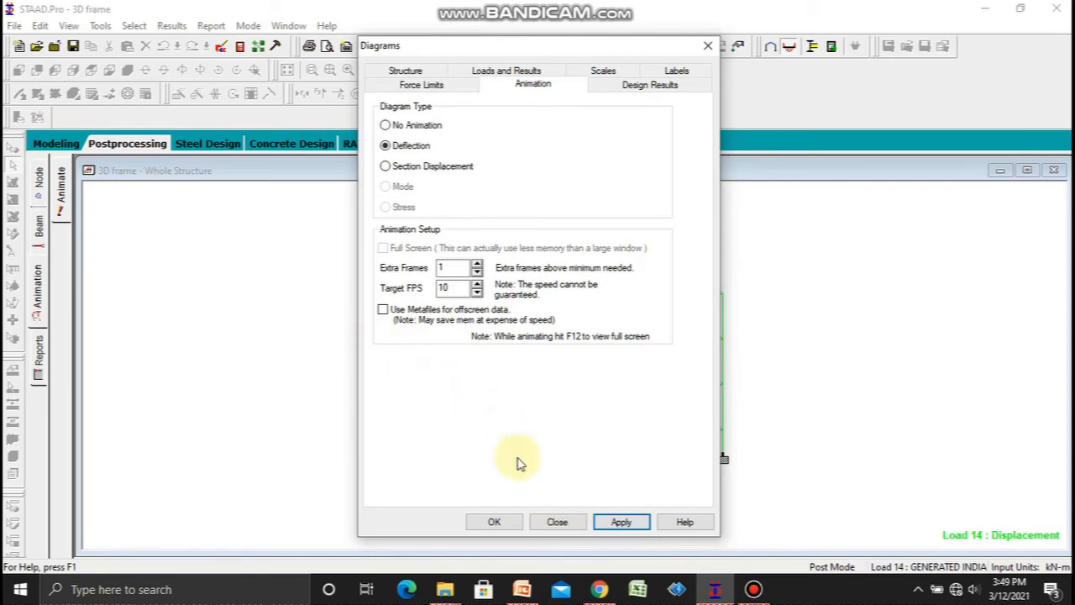
left_click(494, 521)
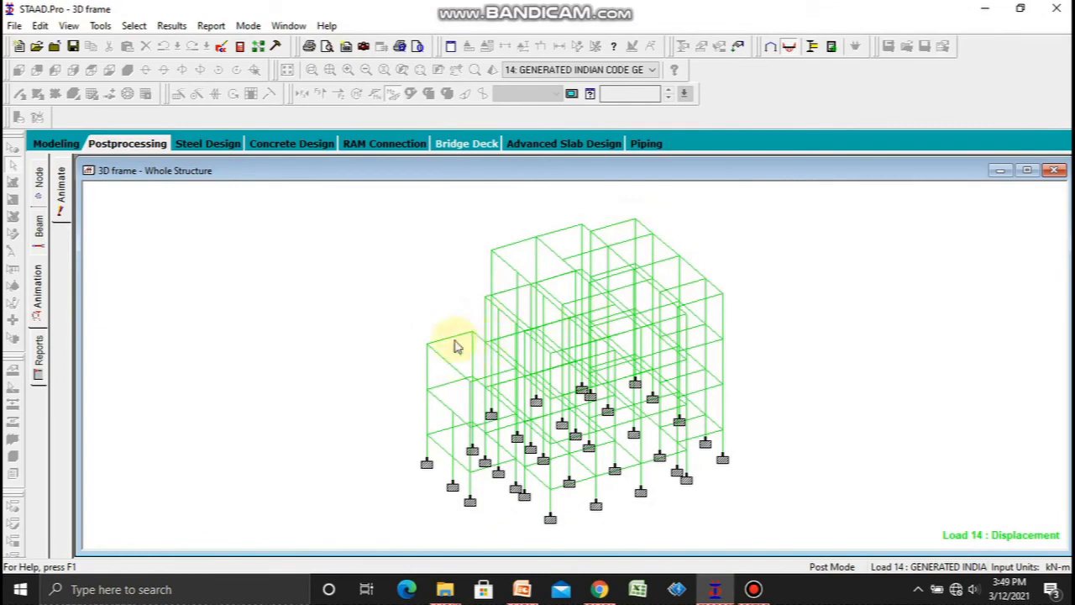
Open the diagram scale settings, enable immediate application of changes, and set the displacement result scale to 610 mm per m
right_click(322, 315)
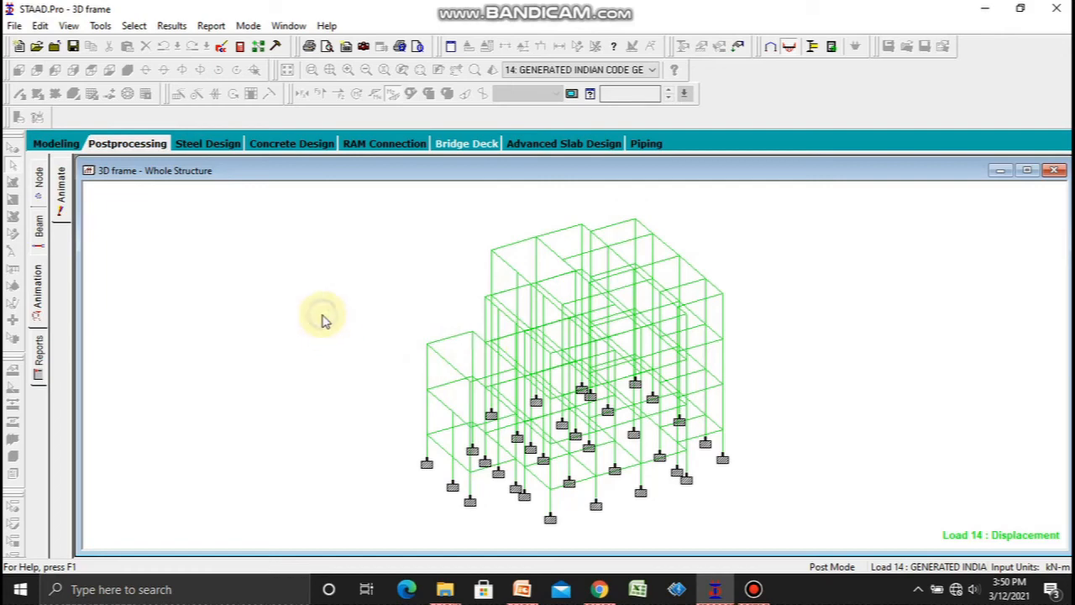
left_click(38, 311)
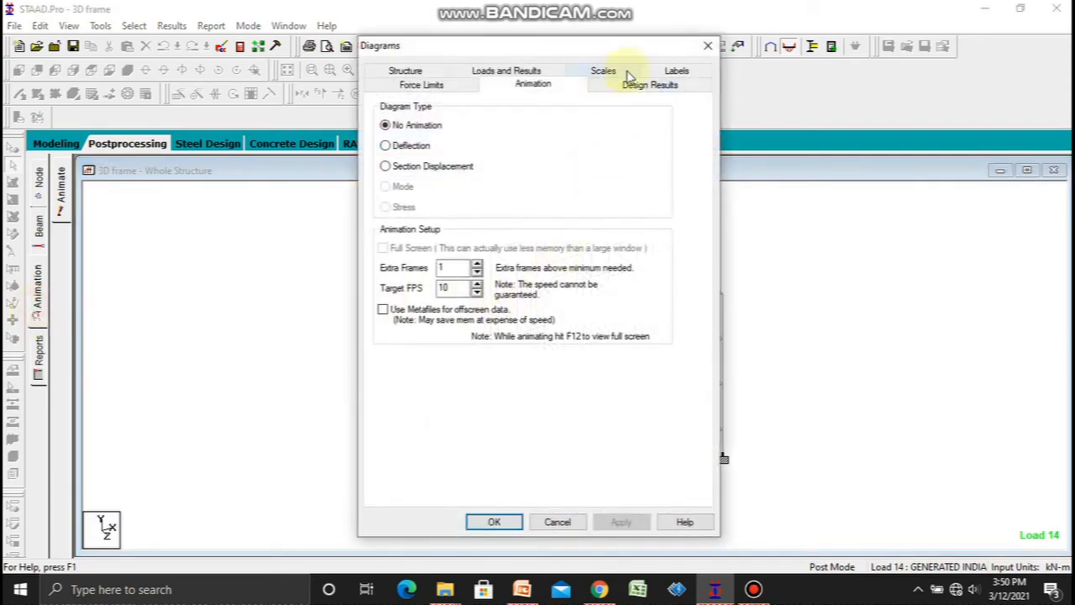
left_click(684, 72)
left_click_drag(631, 47, 817, 33)
left_click_drag(742, 44, 963, 31)
left_click(931, 62)
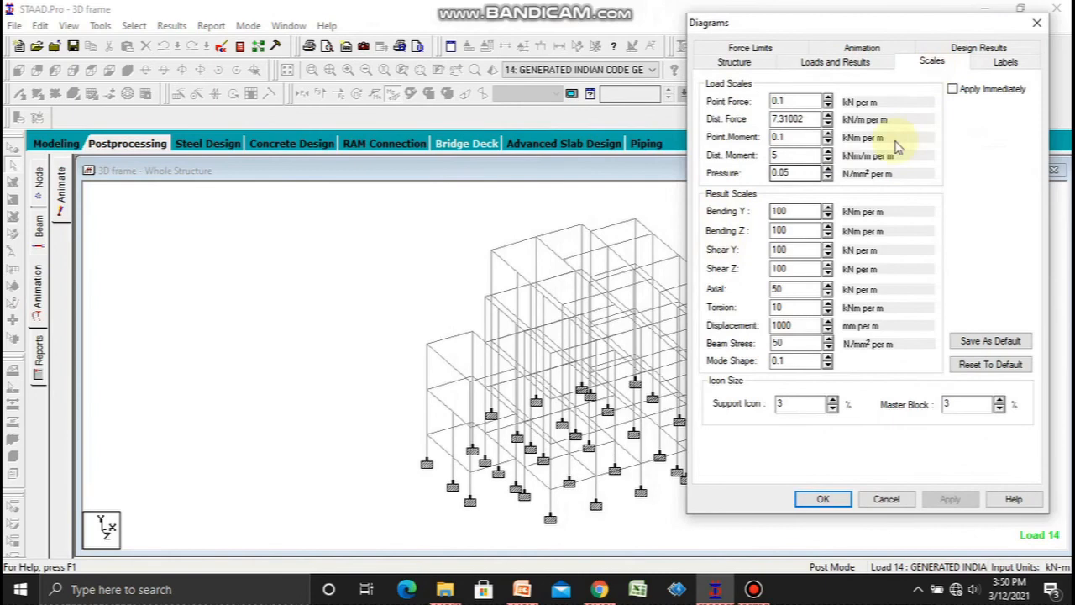
left_click(954, 89)
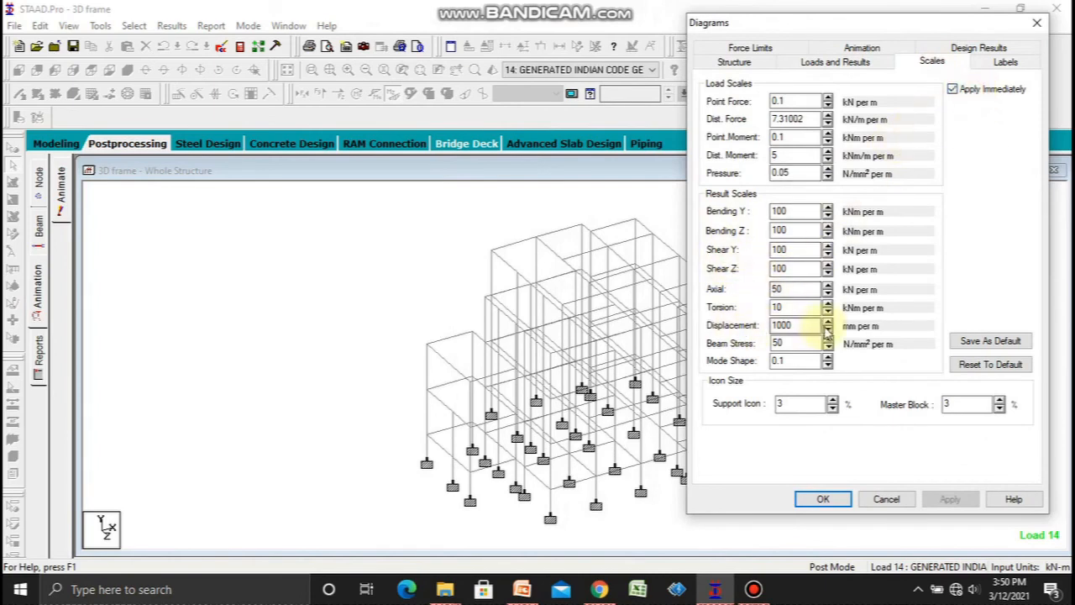
left_click(794, 325)
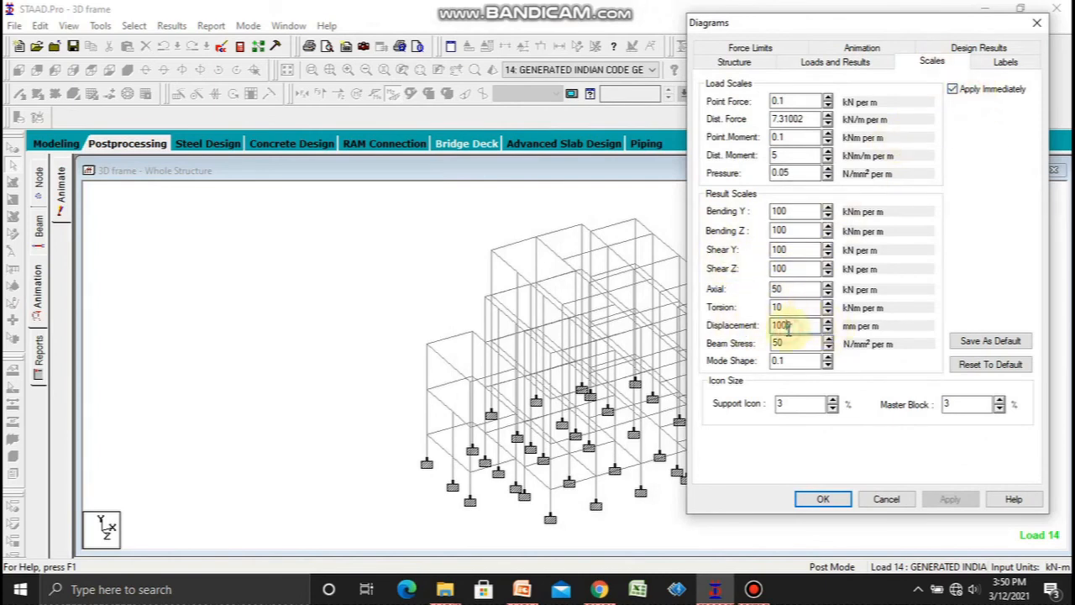
double_click(793, 326)
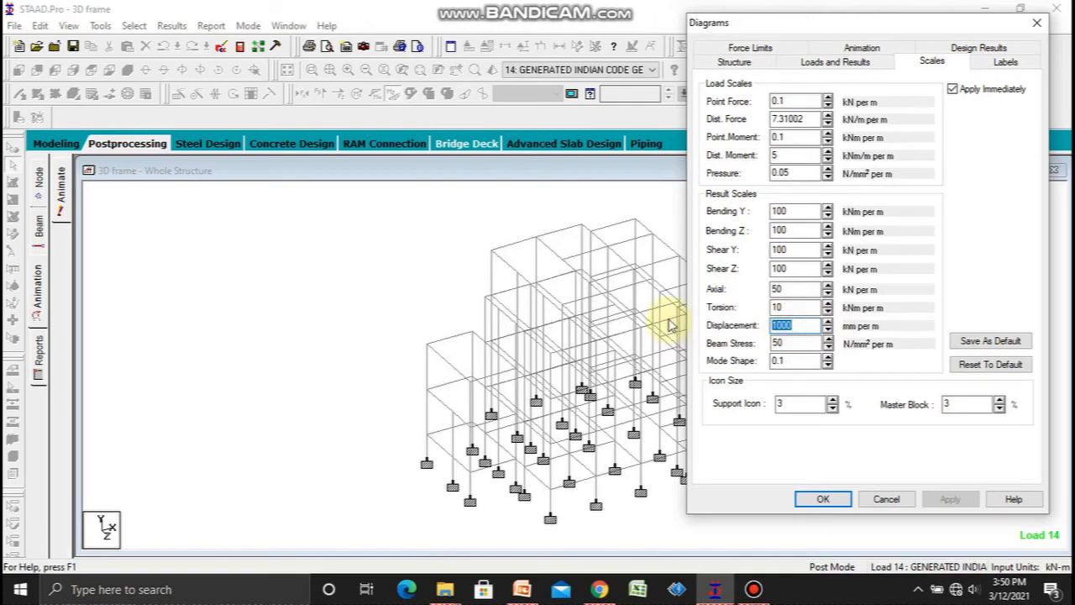
left_click(828, 330)
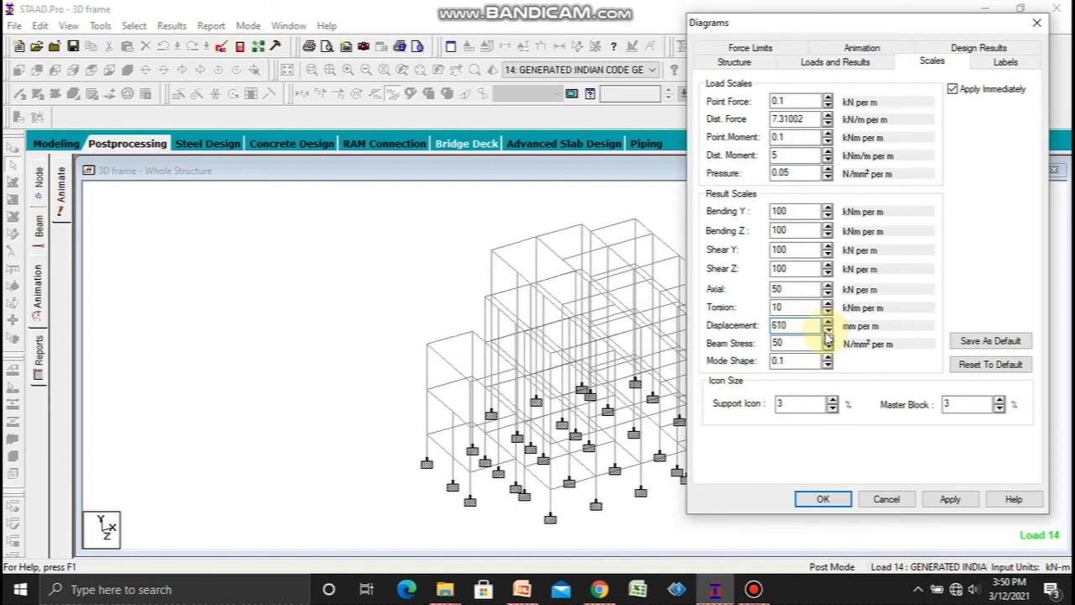
left_click(823, 499)
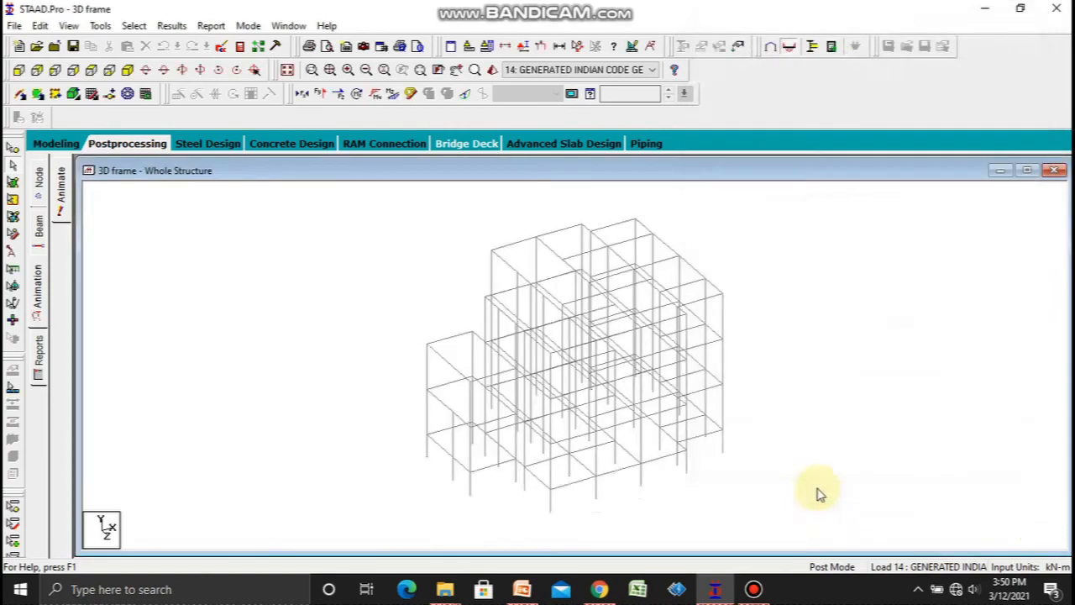
Reopen the animation settings and apply the Deflection animation with the new displacement scale, keeping the dialog clear of the model
left_click(37, 290)
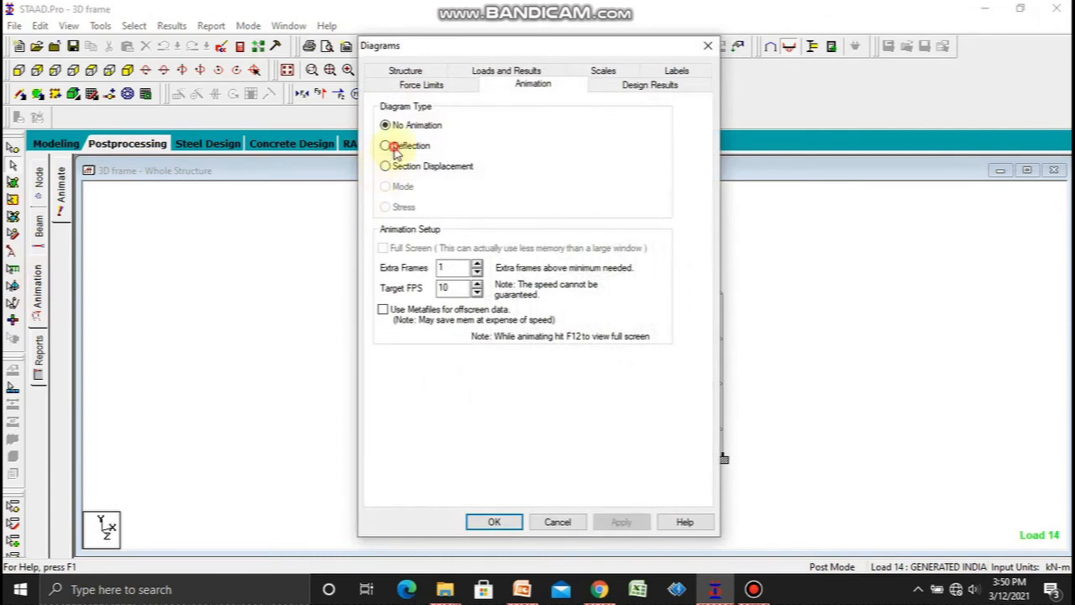
left_click(393, 147)
left_click_drag(520, 46, 884, 10)
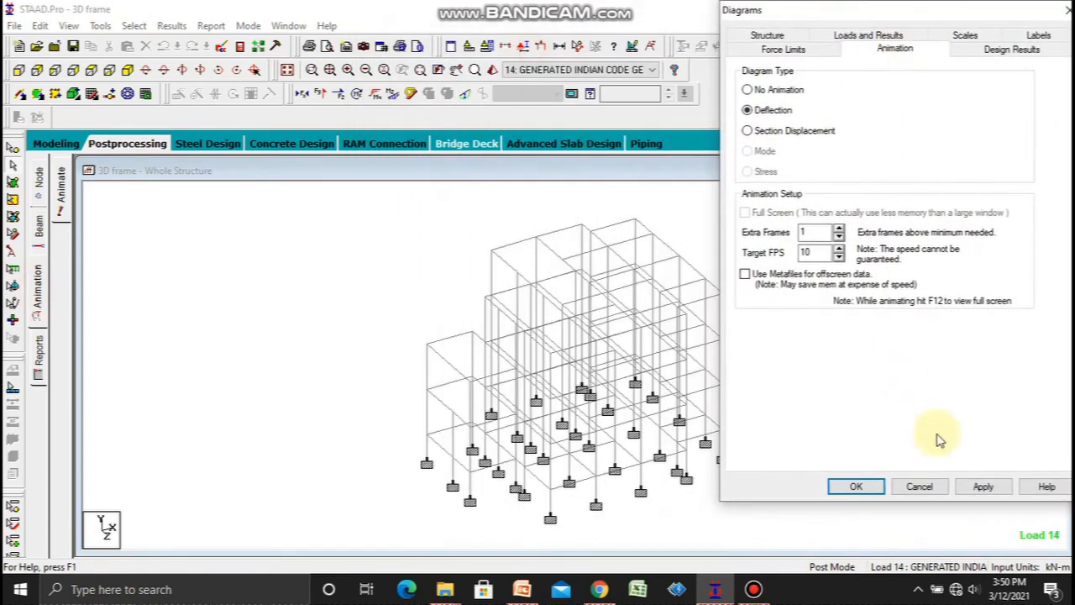
left_click(983, 489)
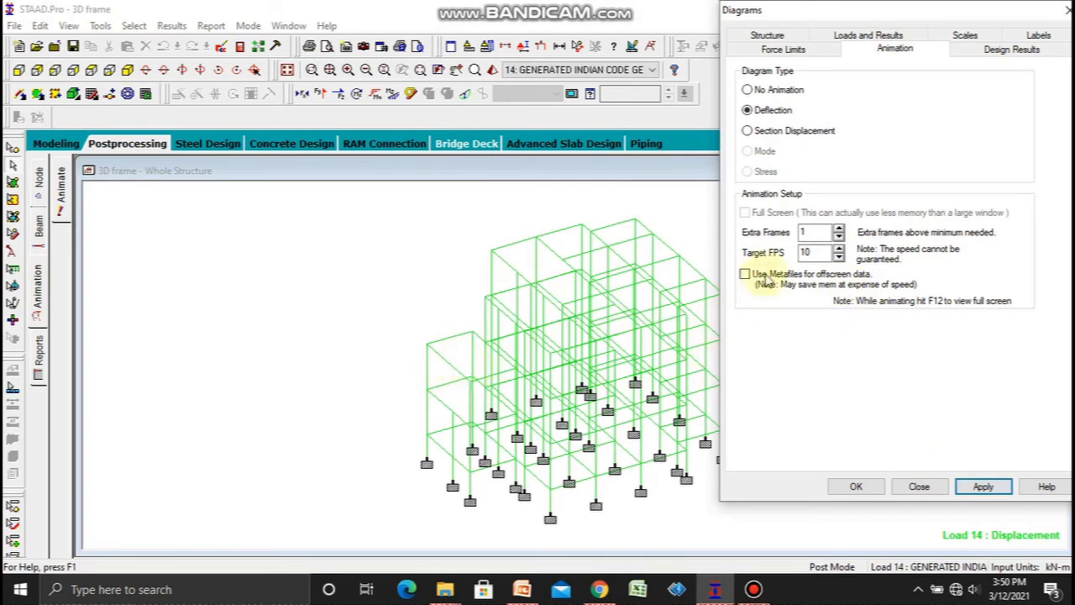
Switch the animation to Section Displacement, apply it to the whole structure, and return to the node displacement results
left_click(767, 131)
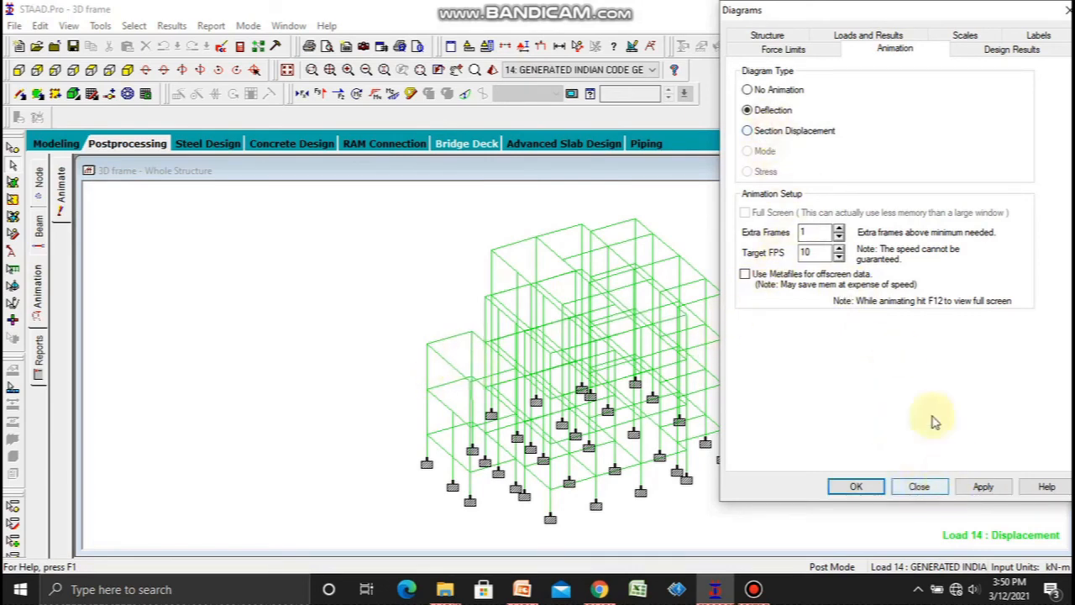
left_click(780, 134)
left_click(982, 487)
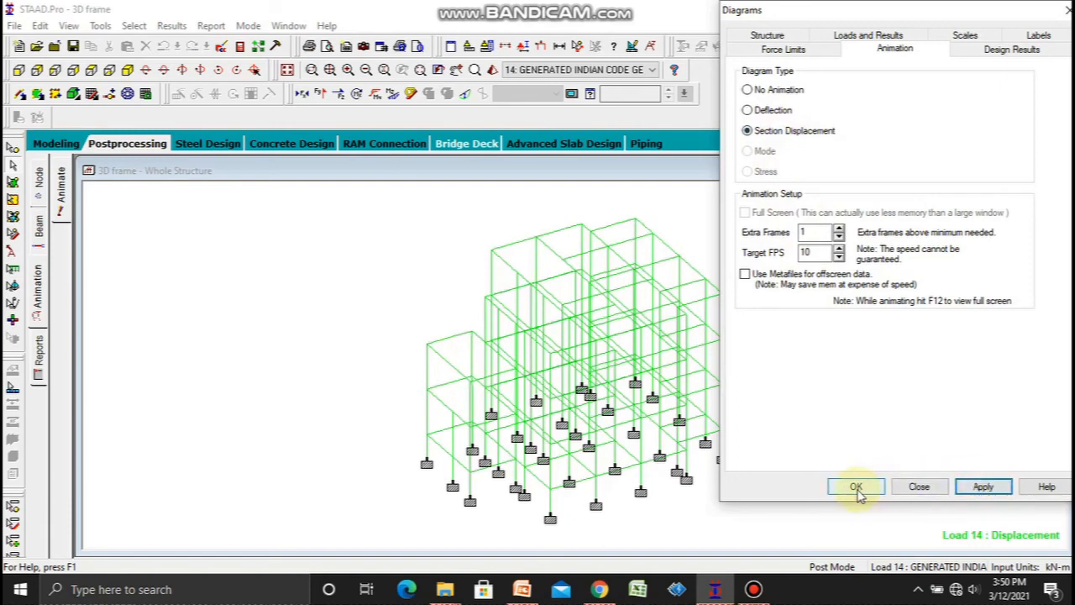
left_click(857, 489)
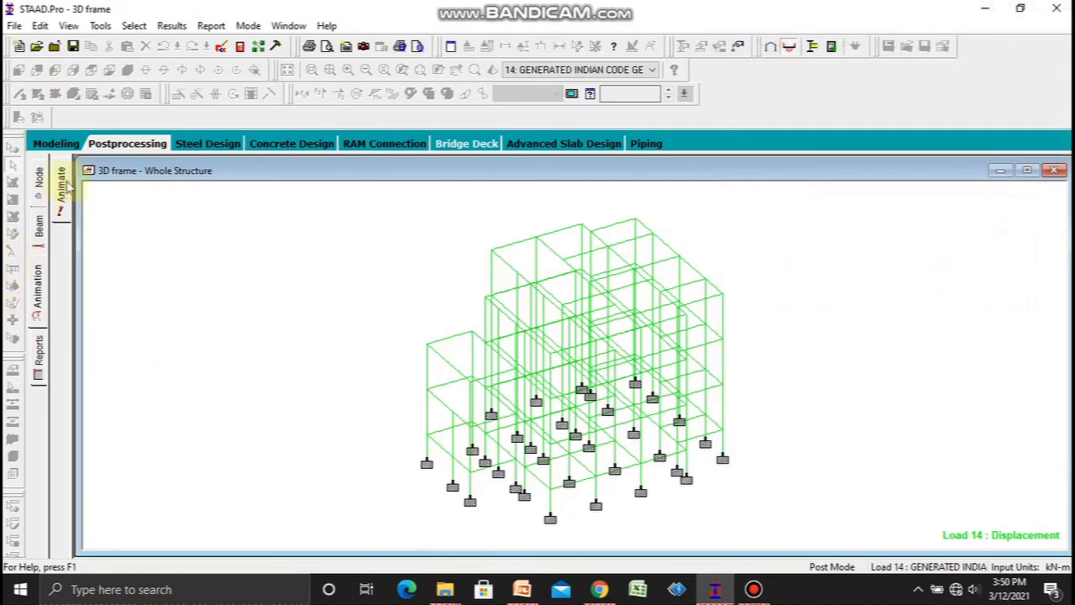
left_click(101, 144)
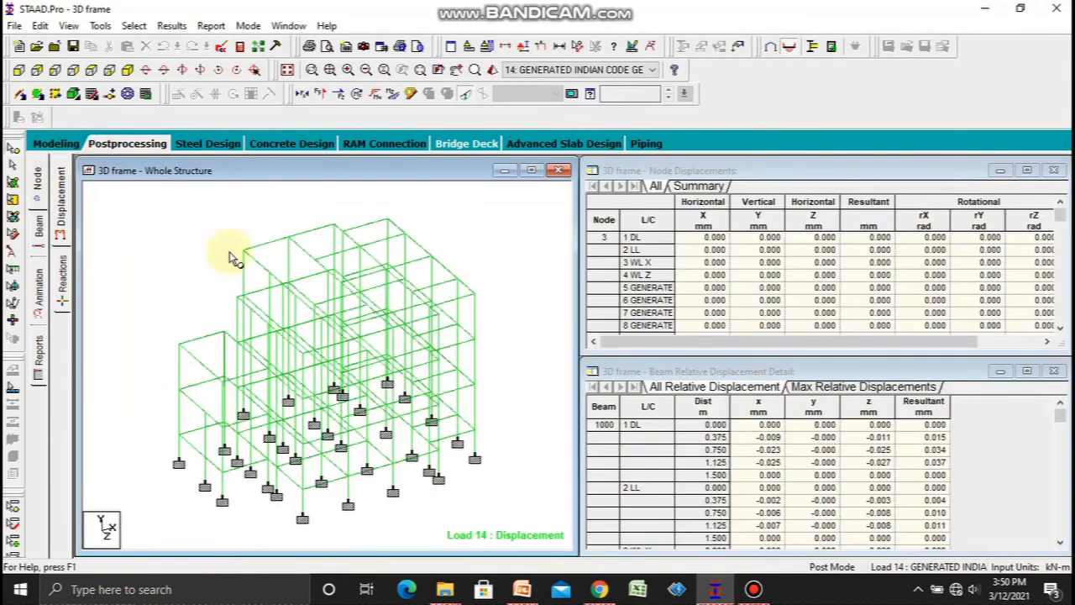